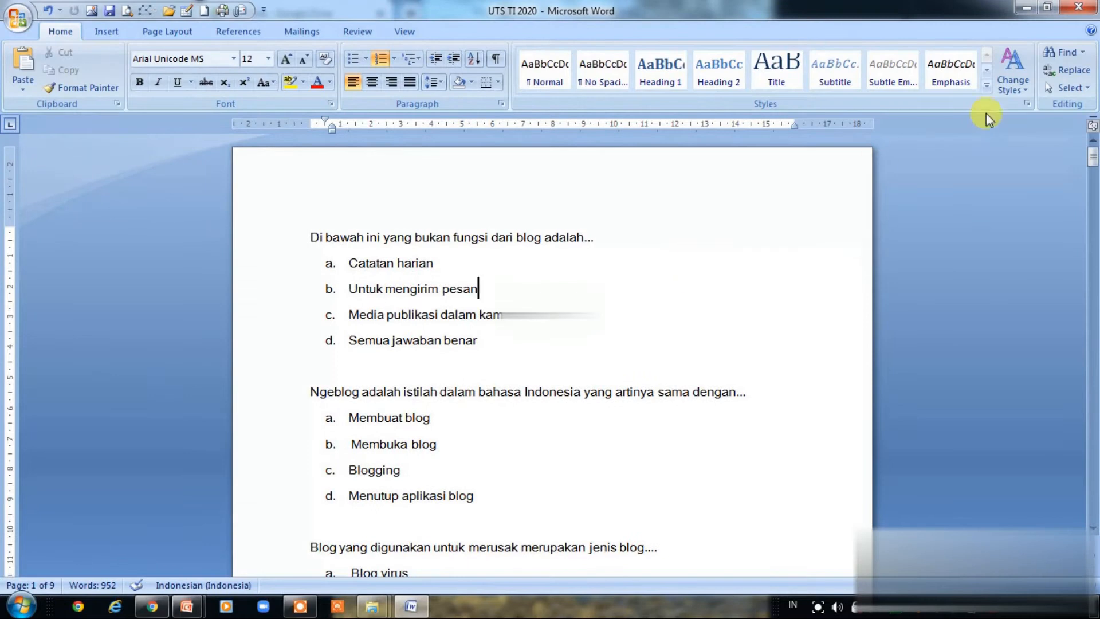
Step: Switch to Google Drive in the browser and create a folder named UTS in My Drive
left_click_drag(1093, 163, 1093, 159)
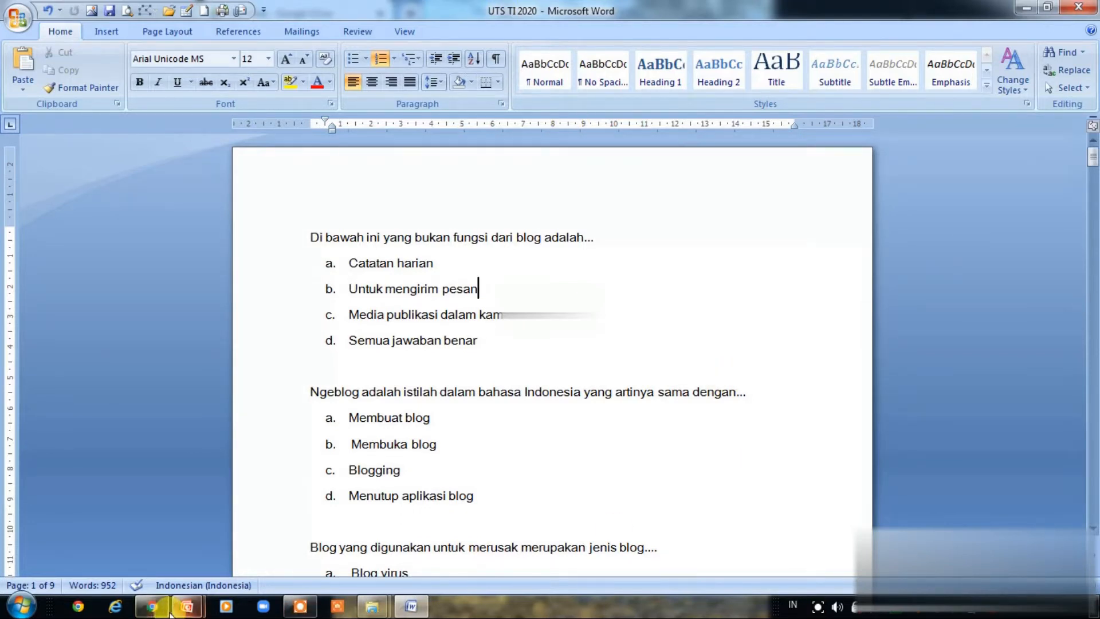
left_click(156, 608)
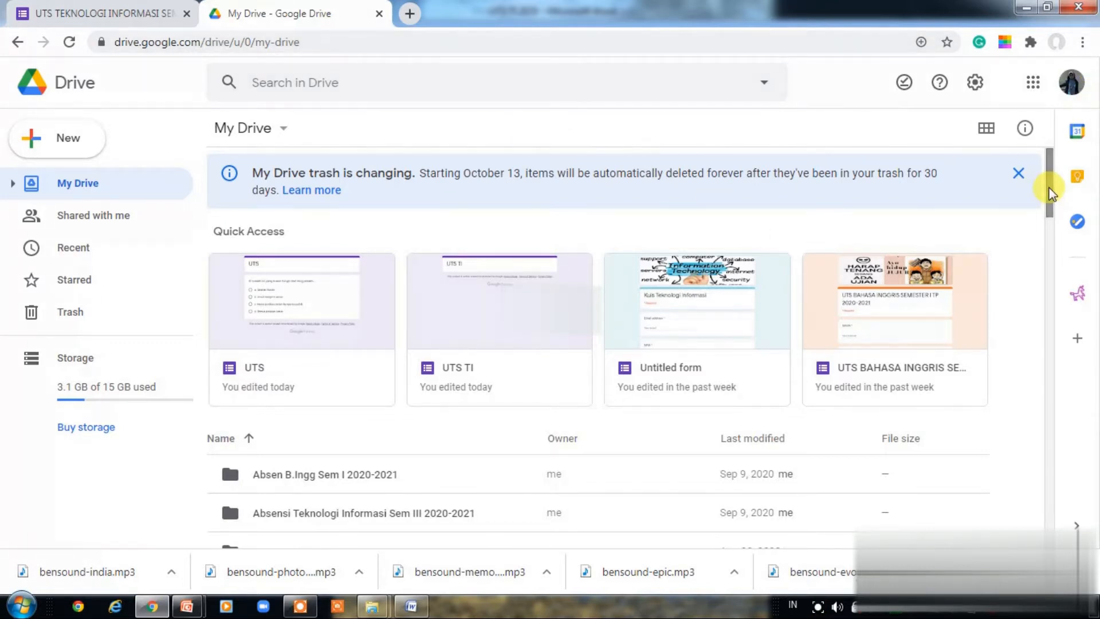
scroll(1050, 177, "down", 1)
scroll(1048, 178, "up", 1)
left_click(84, 146)
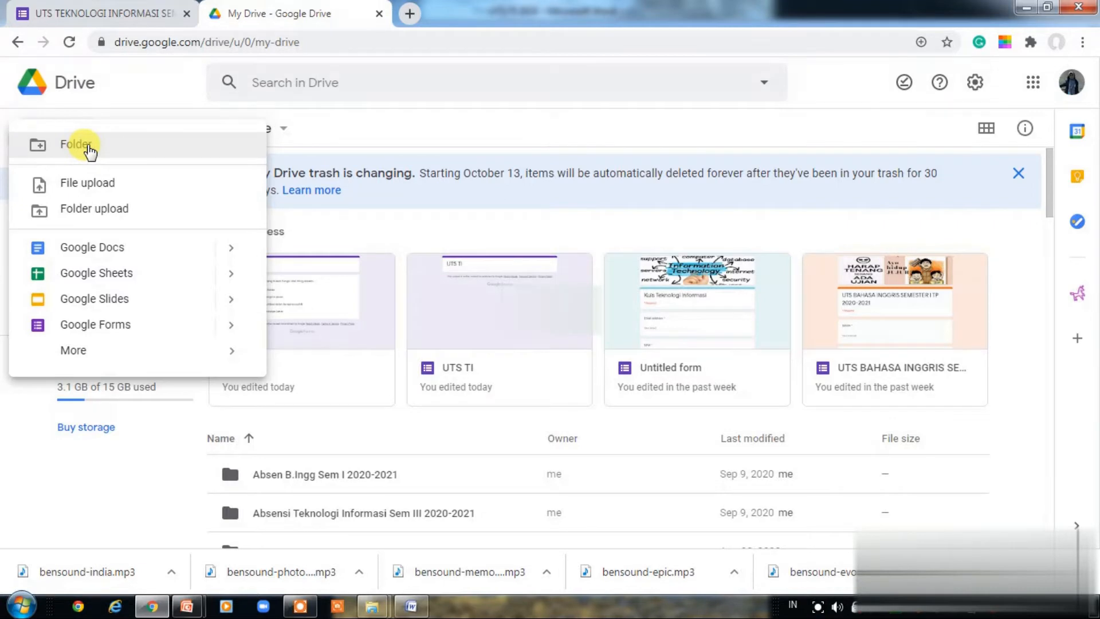
left_click(87, 146)
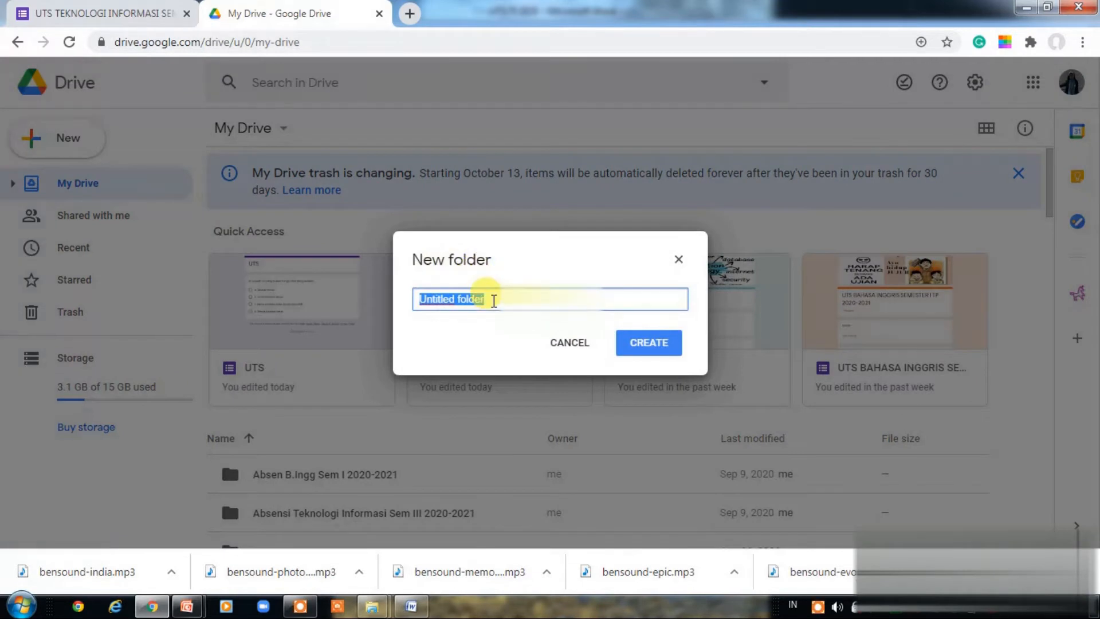
type("UTS")
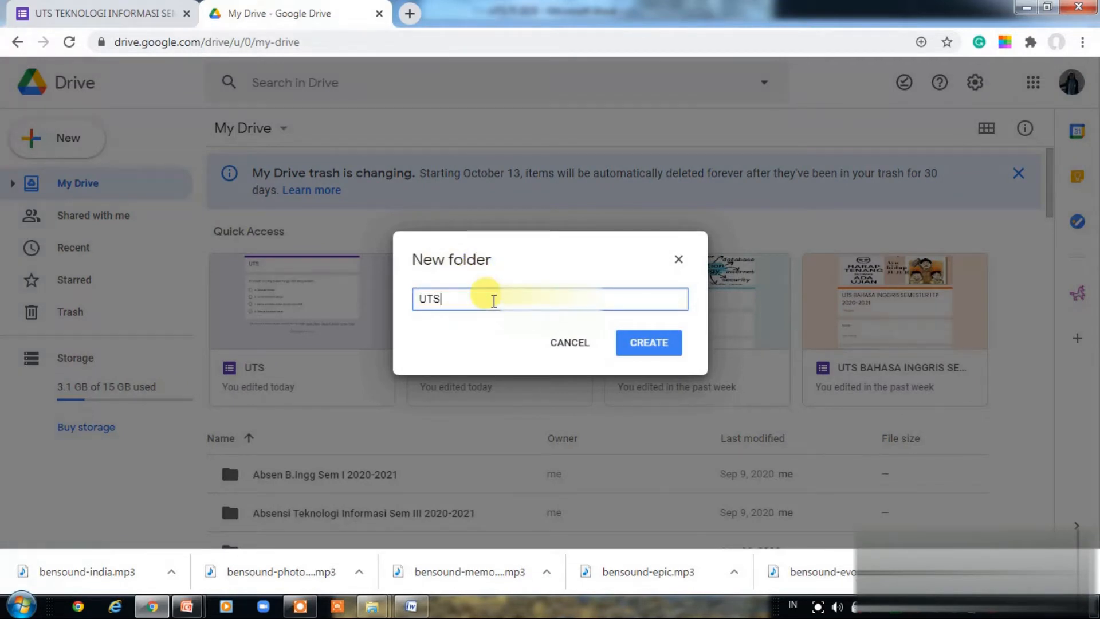
left_click(634, 344)
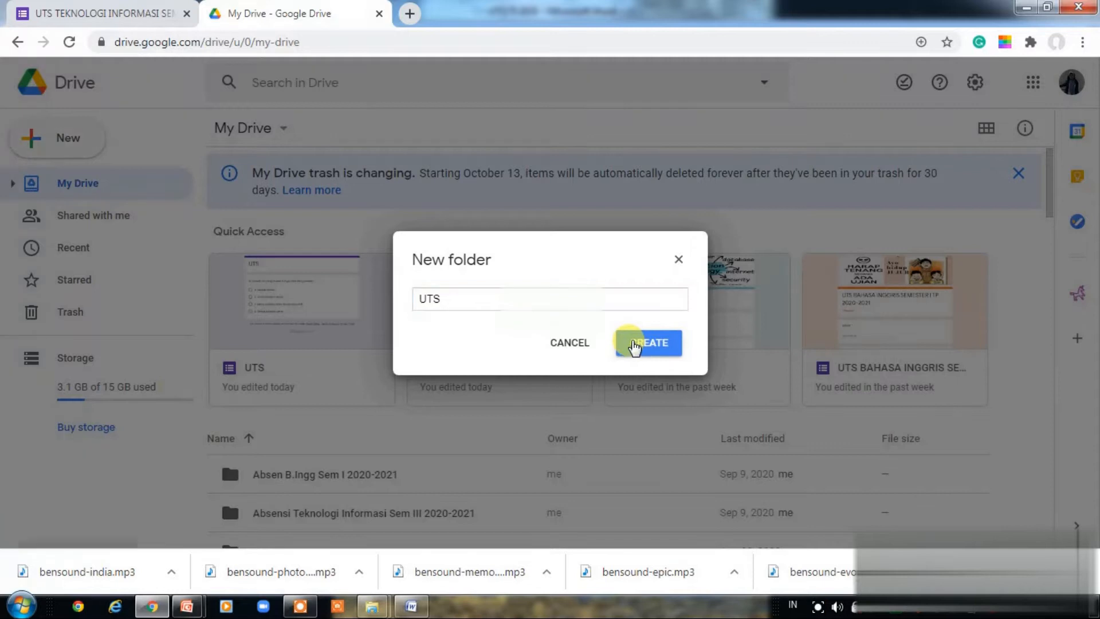
Step: Find the new UTS folder in the My Drive list and open it
scroll(842, 237, "down", 10)
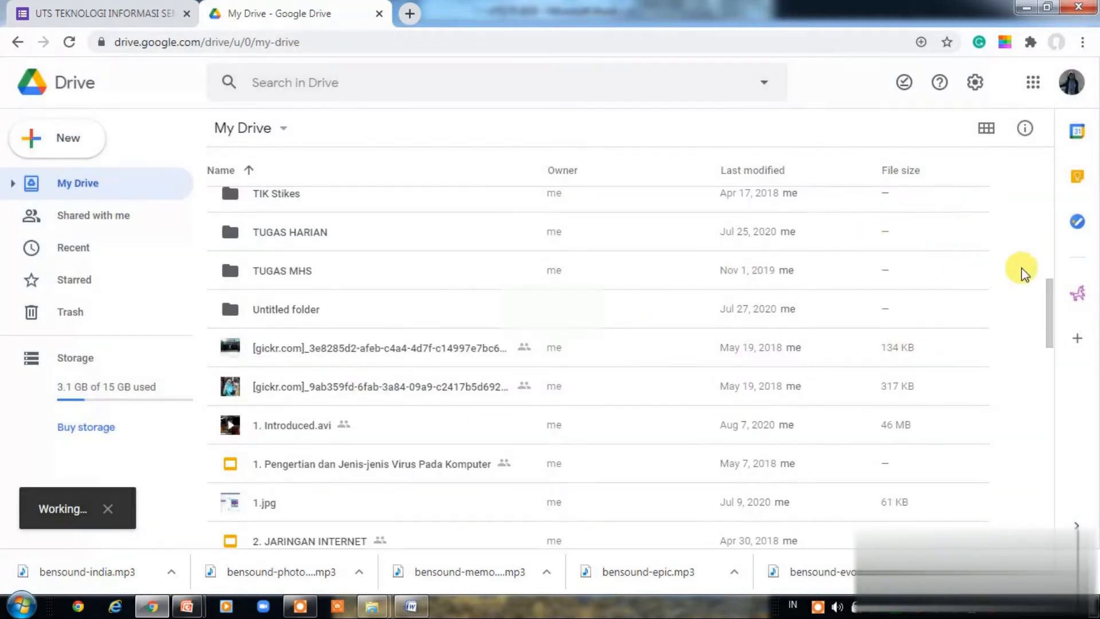
left_click_drag(1053, 326, 1043, 258)
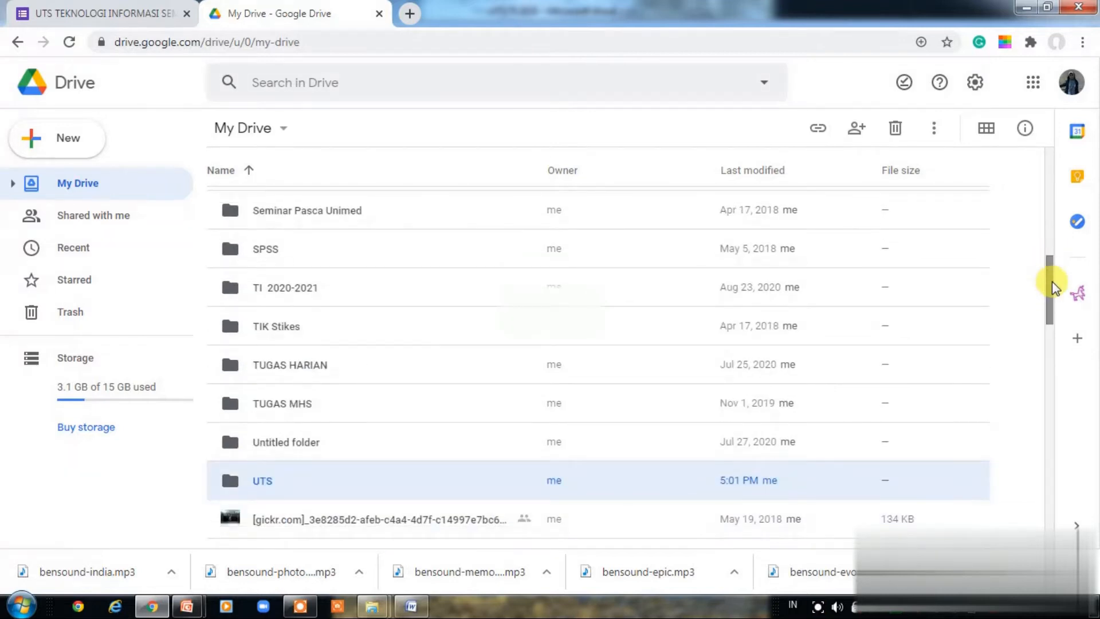
double_click(262, 484)
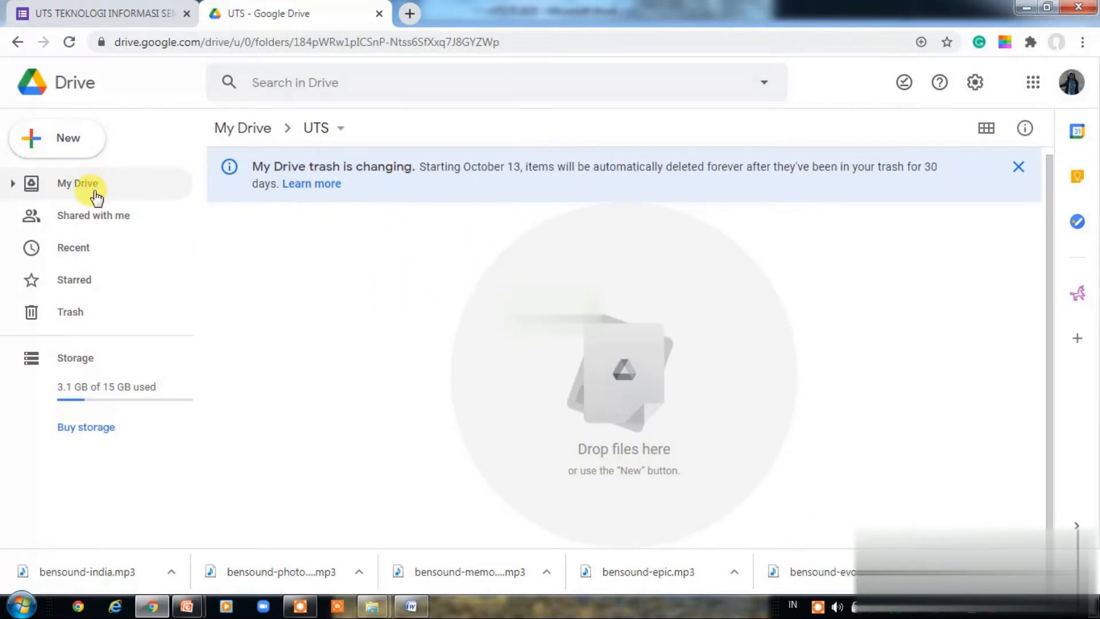
Step: Upload the file UTS TI 2020 from Local Disk (D:) into the UTS folder and dismiss the upload notice
left_click(78, 143)
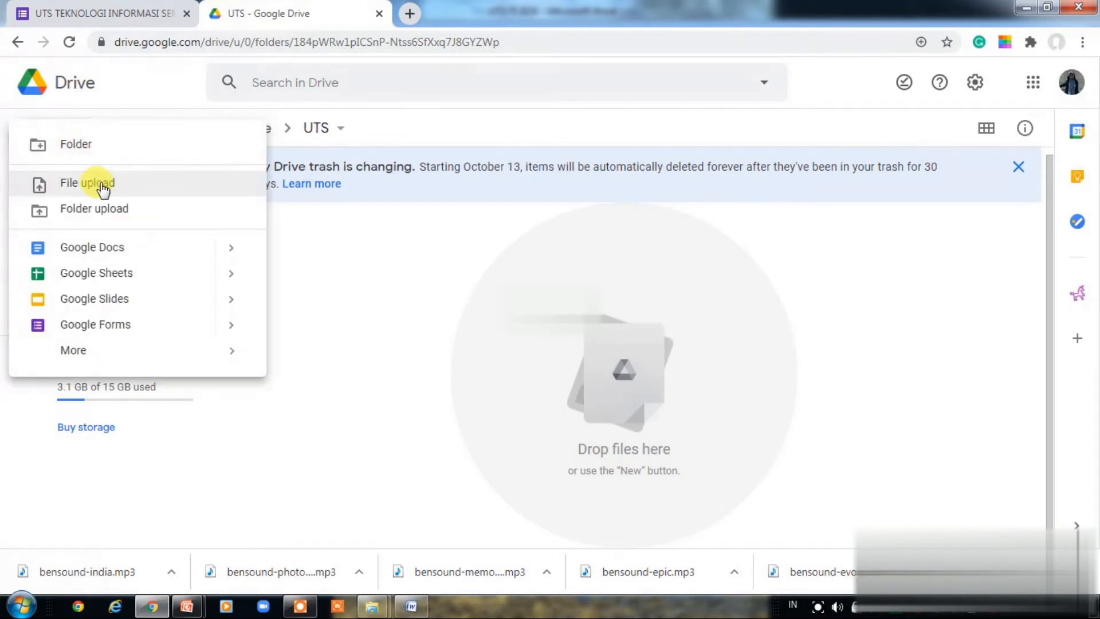
left_click(102, 184)
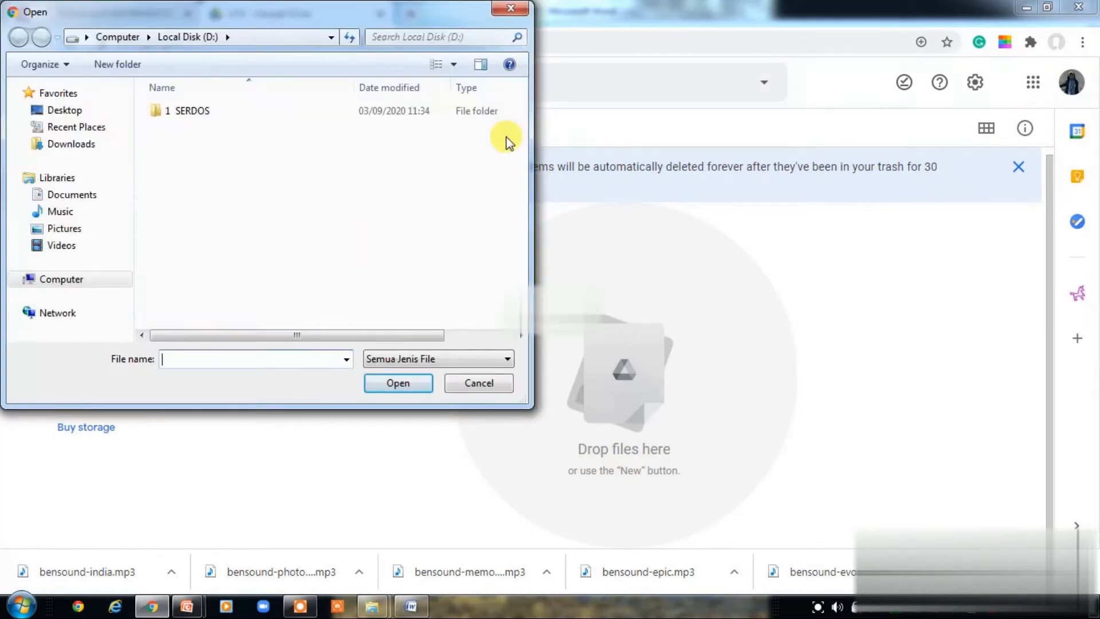
left_click_drag(520, 126, 523, 260)
scroll(524, 260, "down", 3)
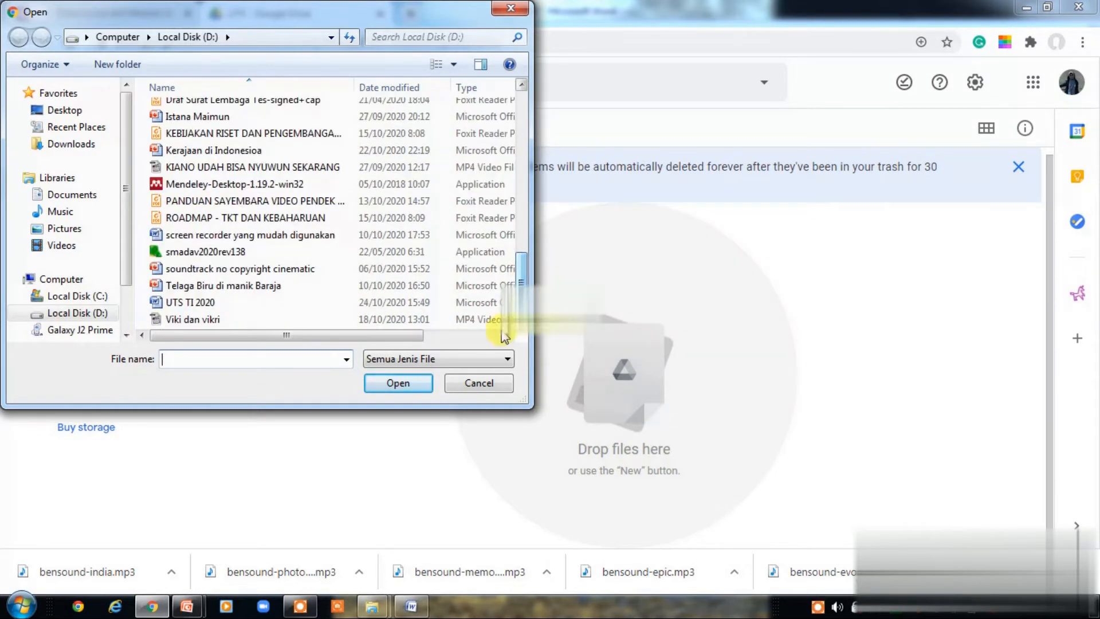
left_click(236, 303)
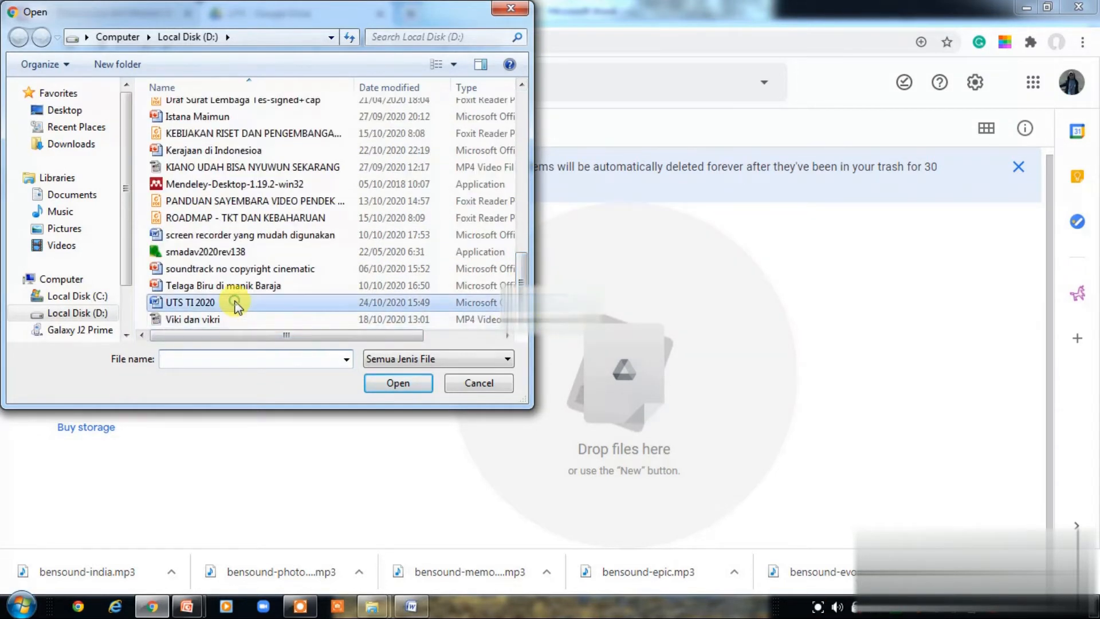
left_click(398, 382)
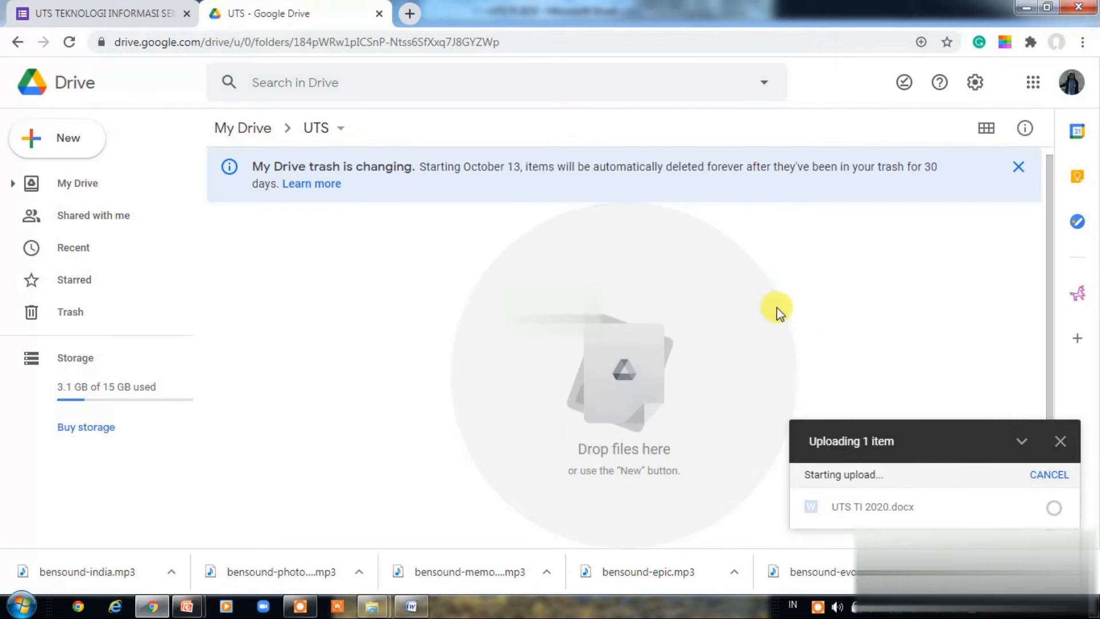
mouse_move(1053, 518)
left_click(1060, 466)
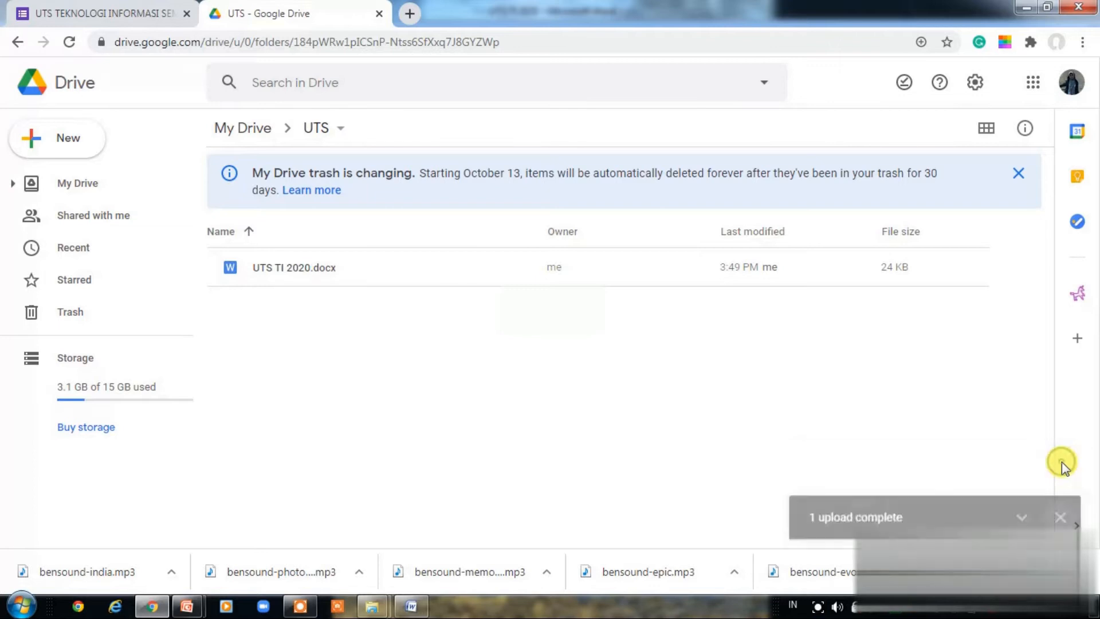
Step: Open UTS TI 2020.docx with Google Docs and save it as a Google Docs file
left_click(383, 270)
right_click(383, 269)
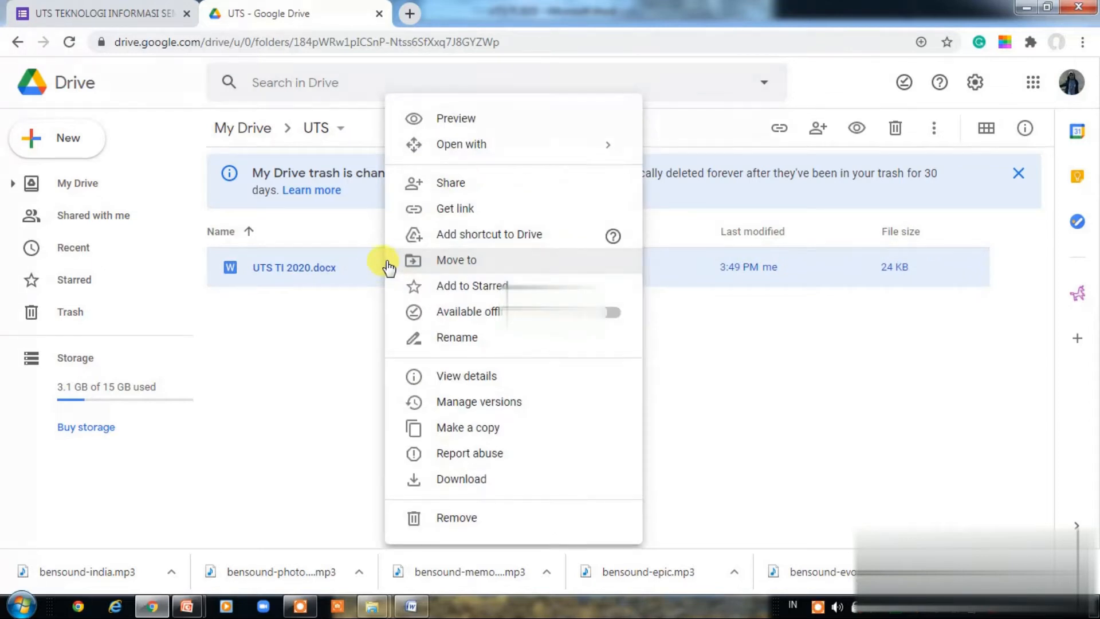
mouse_move(563, 150)
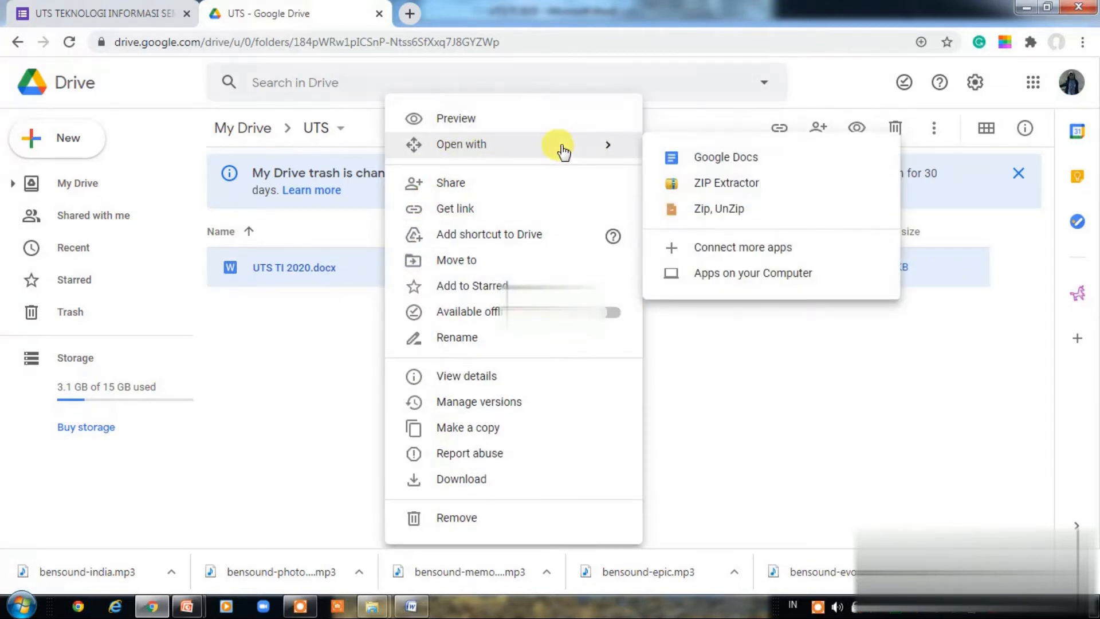
left_click(724, 158)
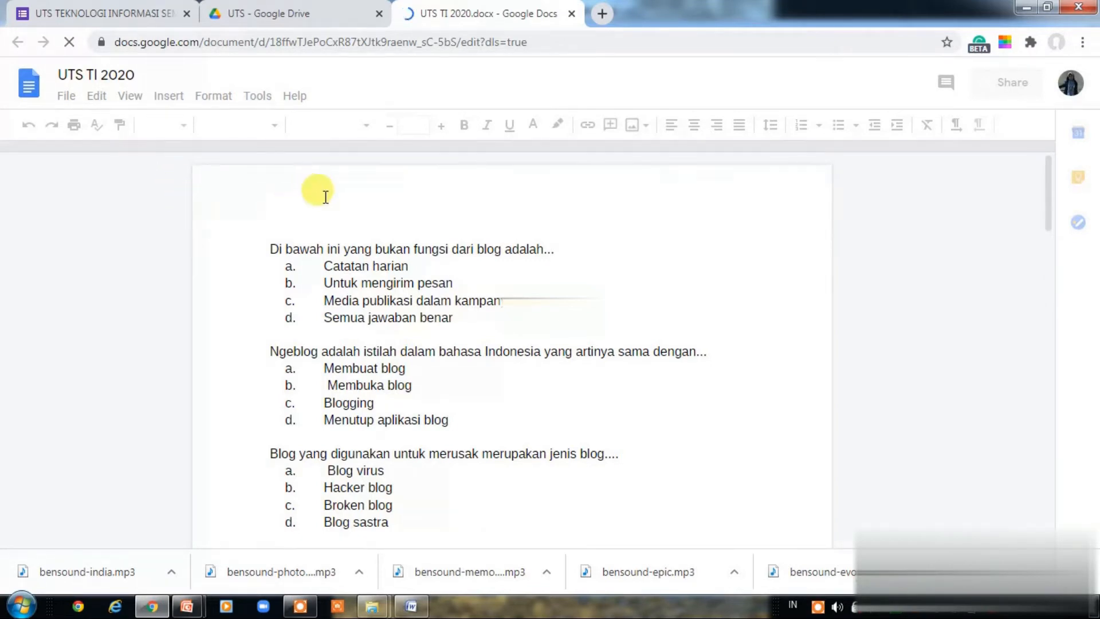
left_click(69, 98)
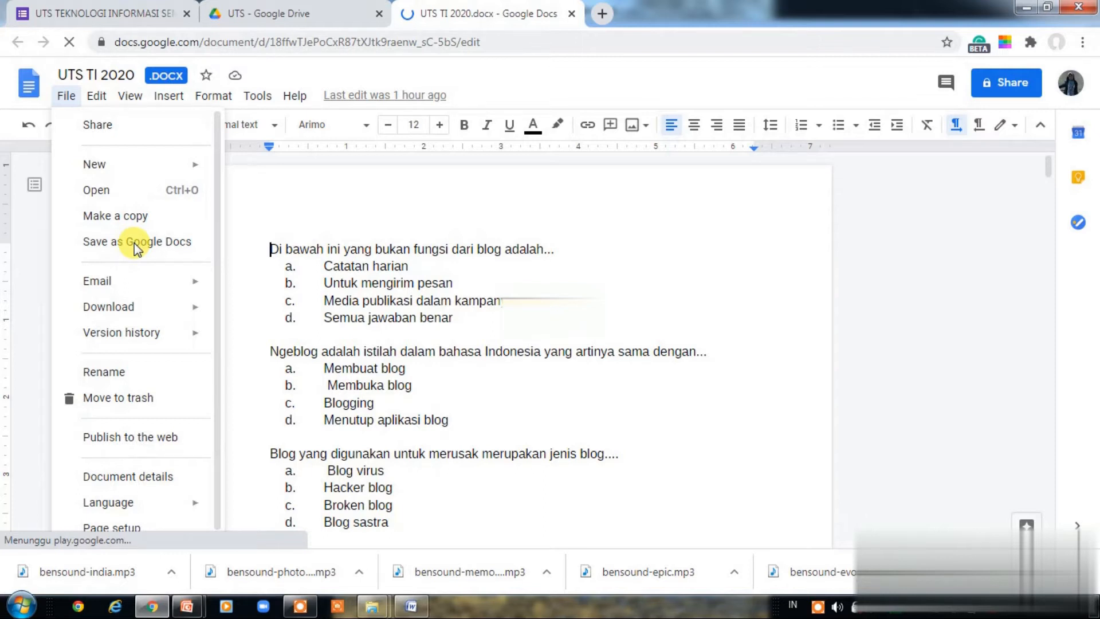
left_click(134, 243)
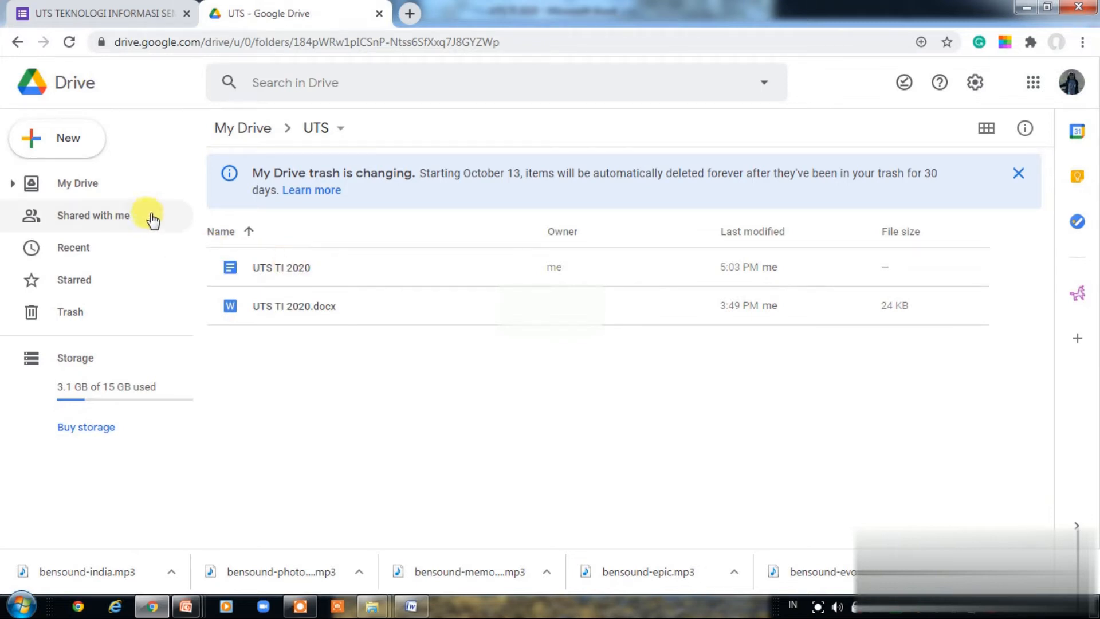
Step: Create a blank Google Forms form inside the UTS folder
left_click(74, 134)
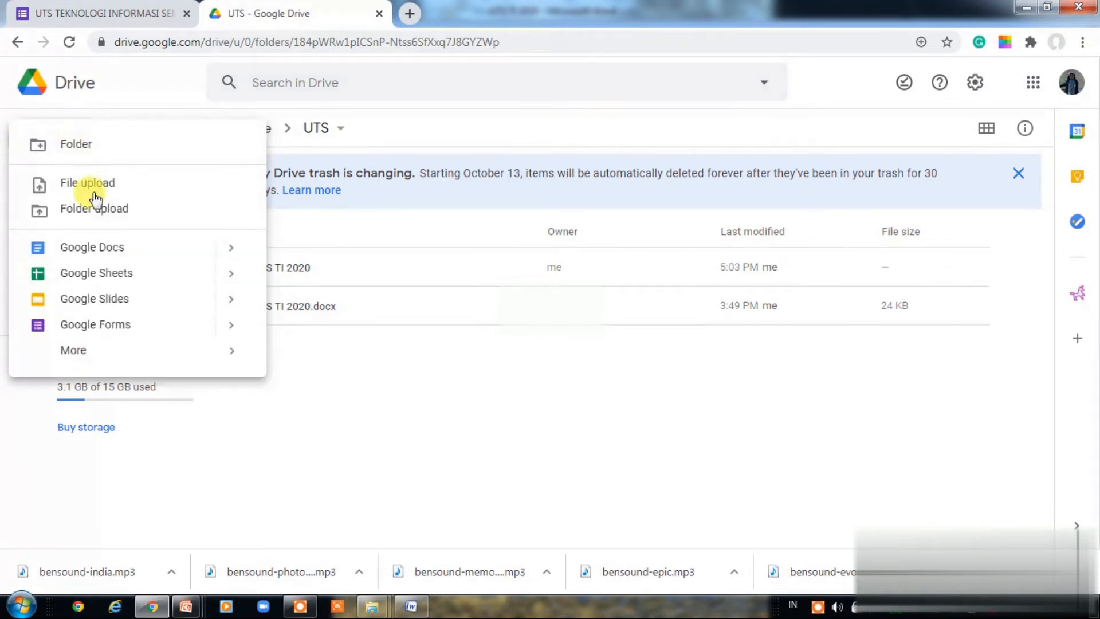
left_click(357, 471)
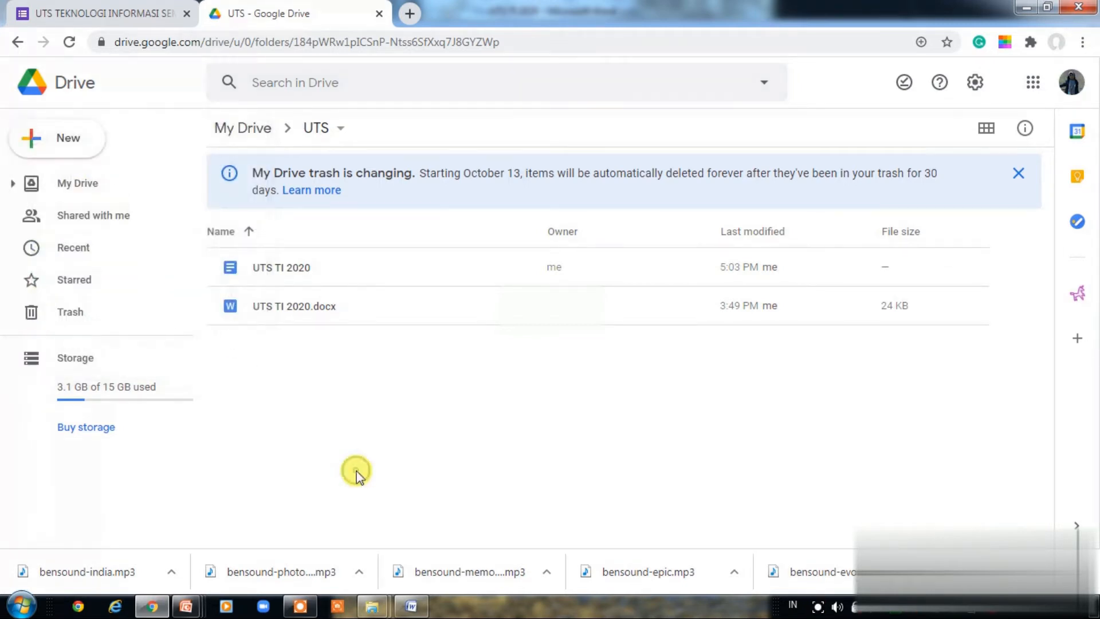
left_click(73, 140)
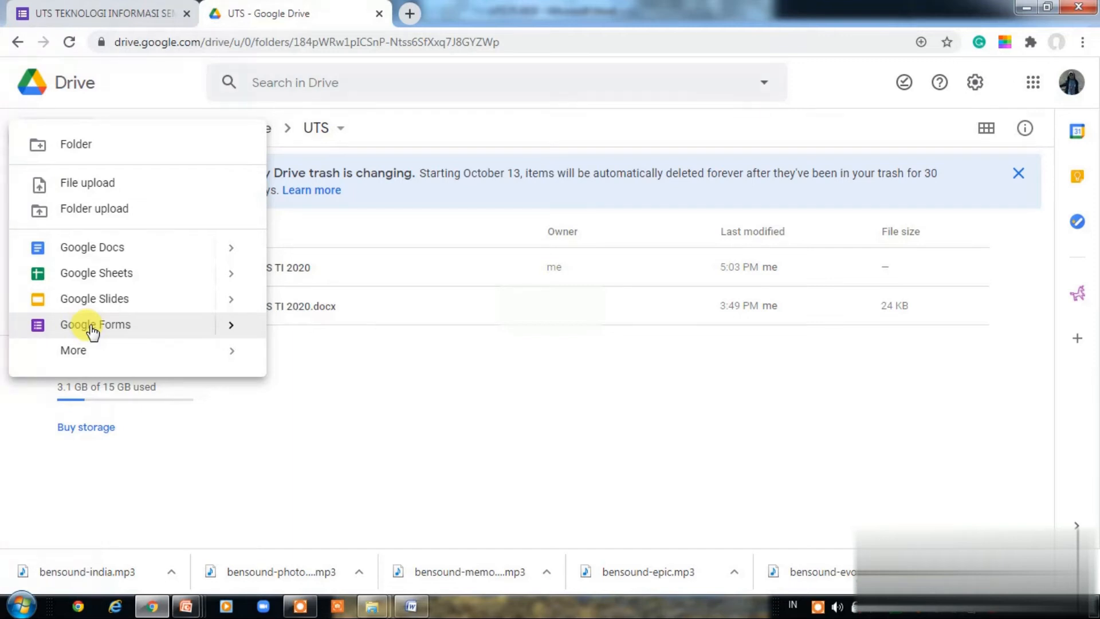
left_click(230, 327)
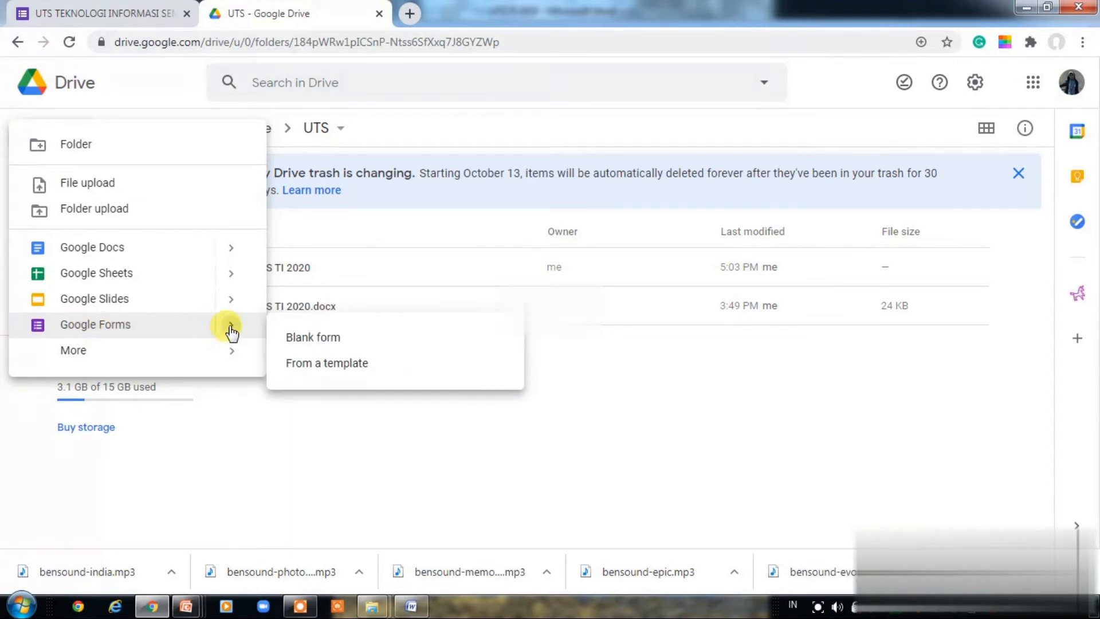
left_click(314, 342)
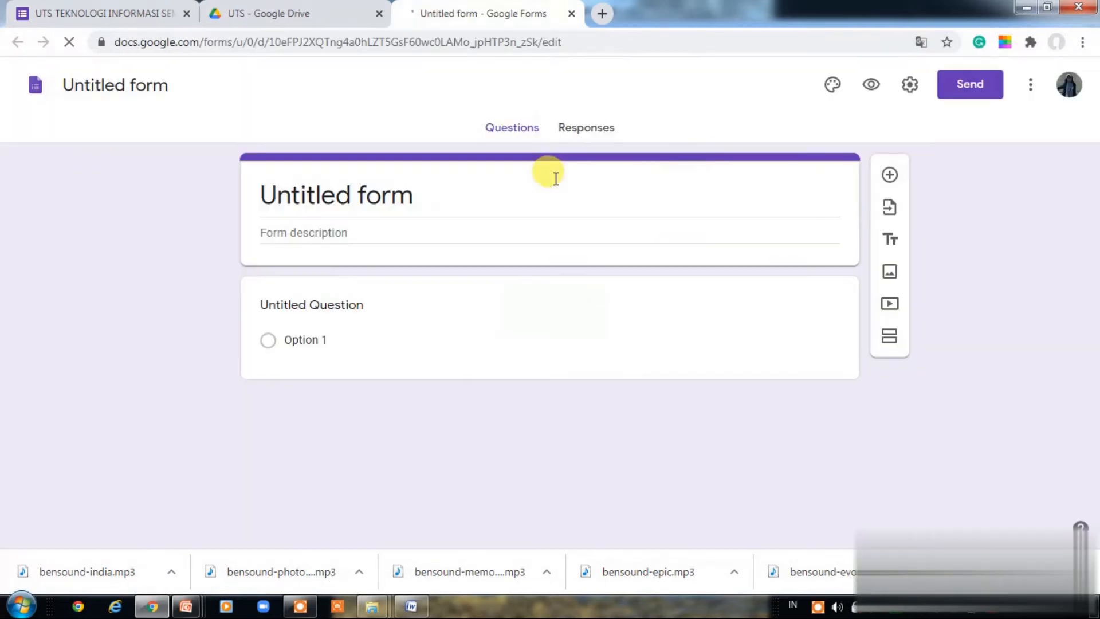
Step: Title the form and its file UTS, and delete the default untitled question
left_click(406, 190)
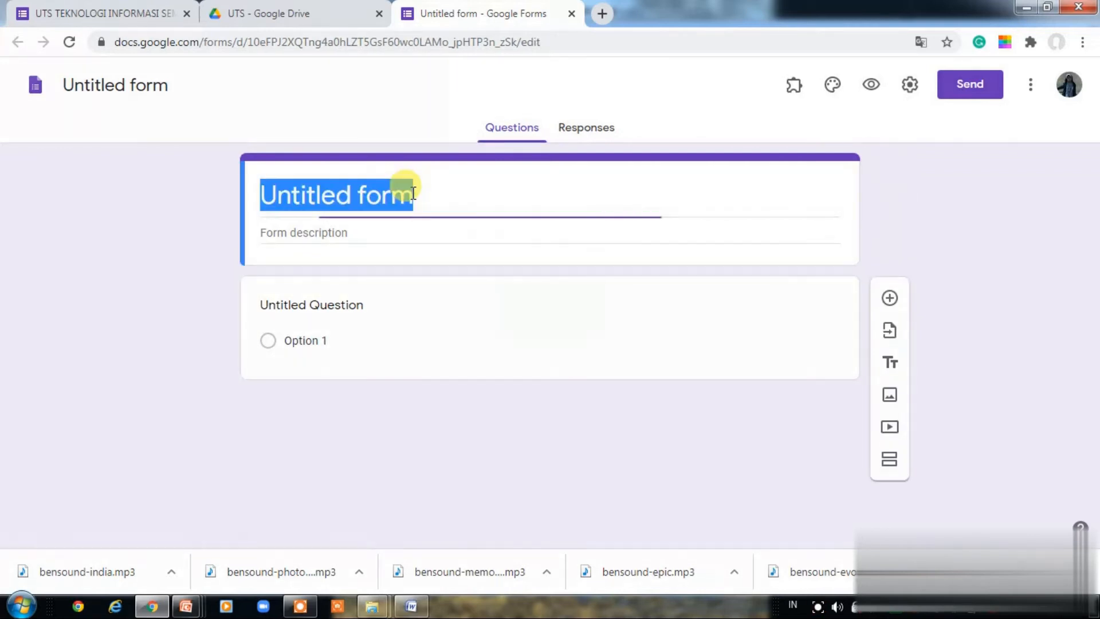
type("UTS")
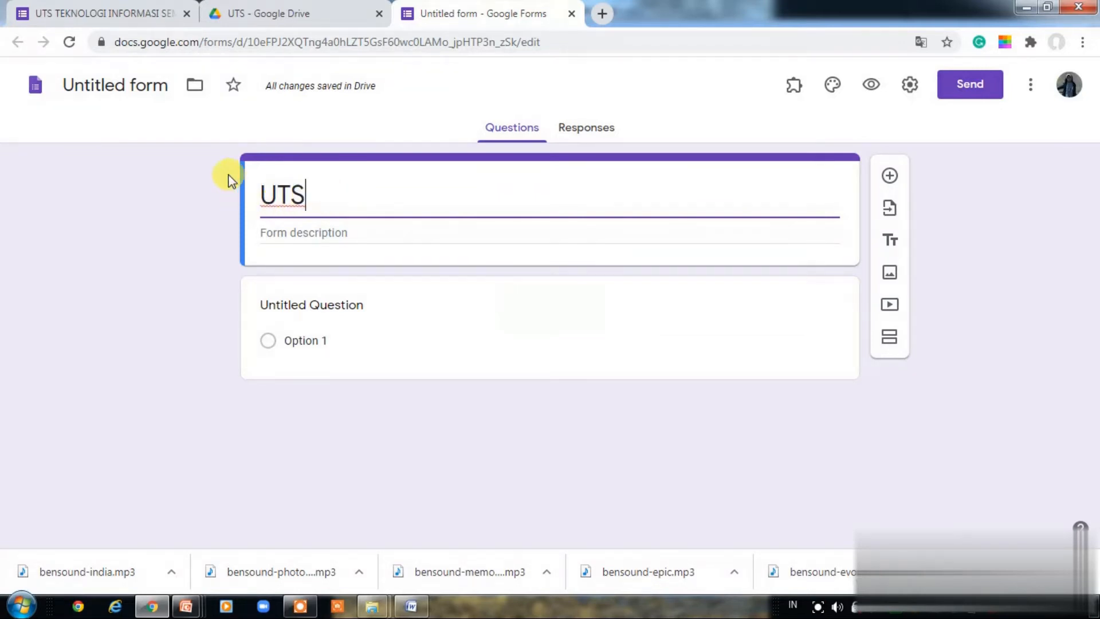
left_click(94, 85)
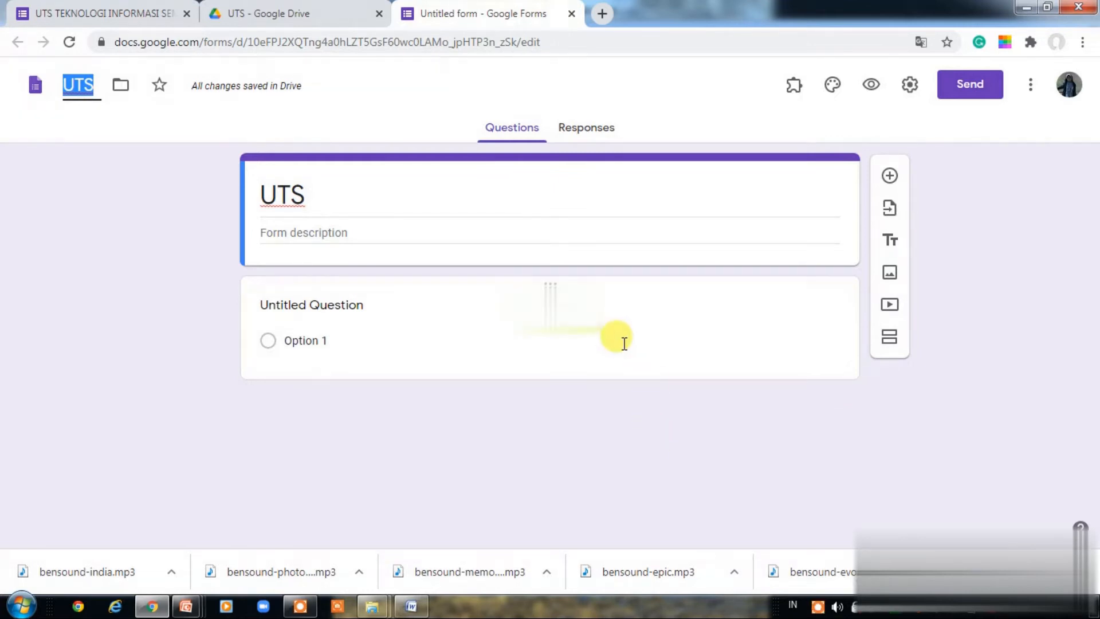
left_click(621, 328)
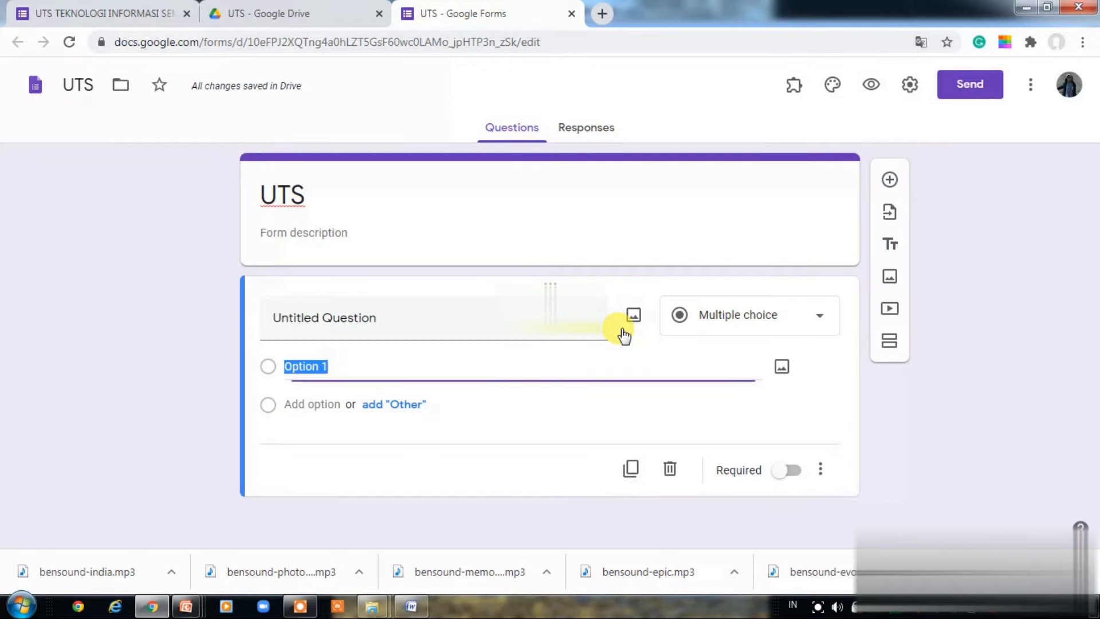
left_click(669, 469)
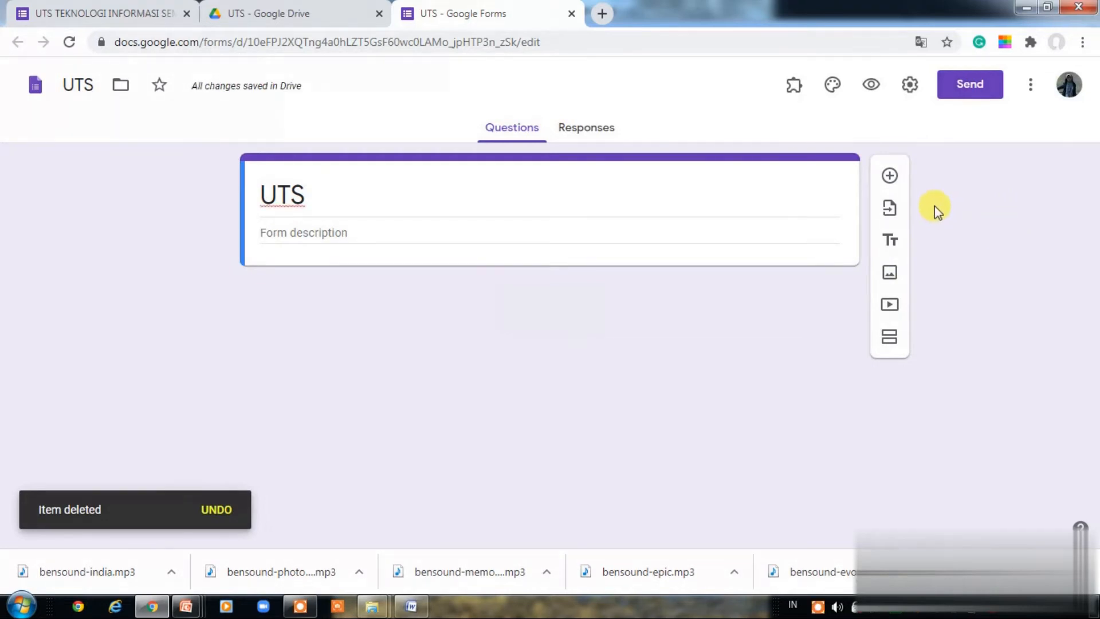
Step: Search the Forms add-on store for FORM BUILDER, view the Form Builder add-on's page, and close the store
left_click(794, 87)
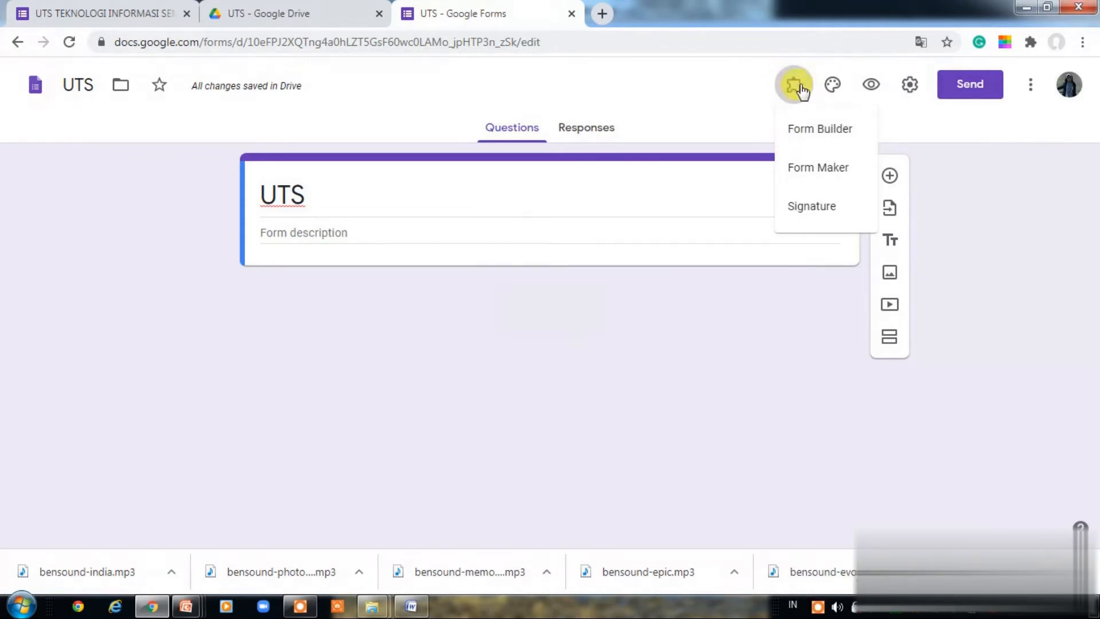
left_click(1011, 184)
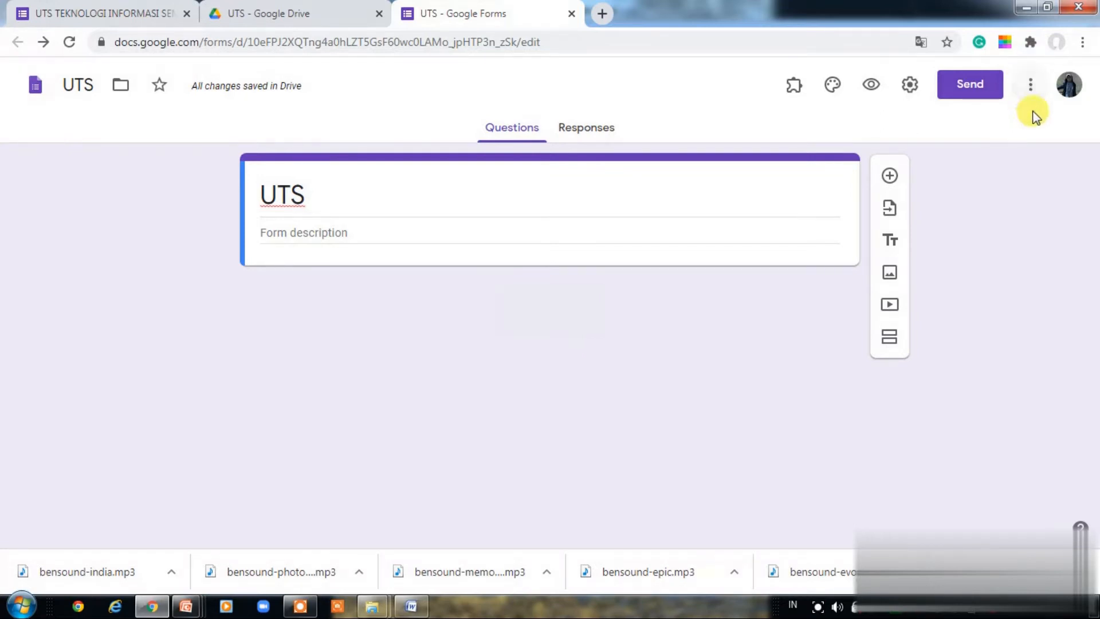
left_click(1030, 88)
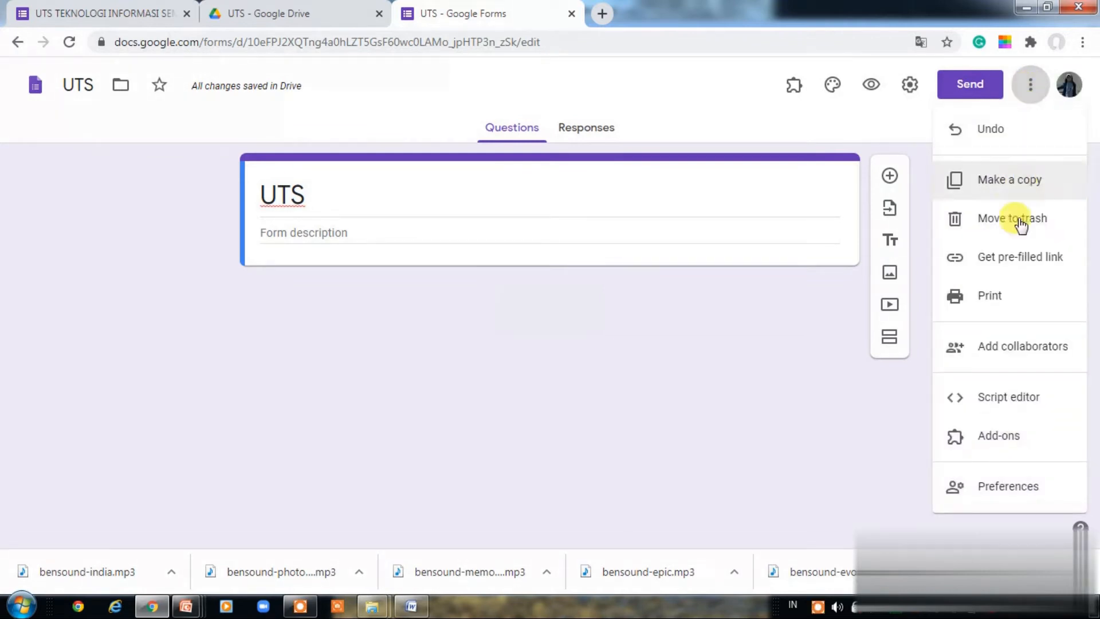
left_click(1011, 442)
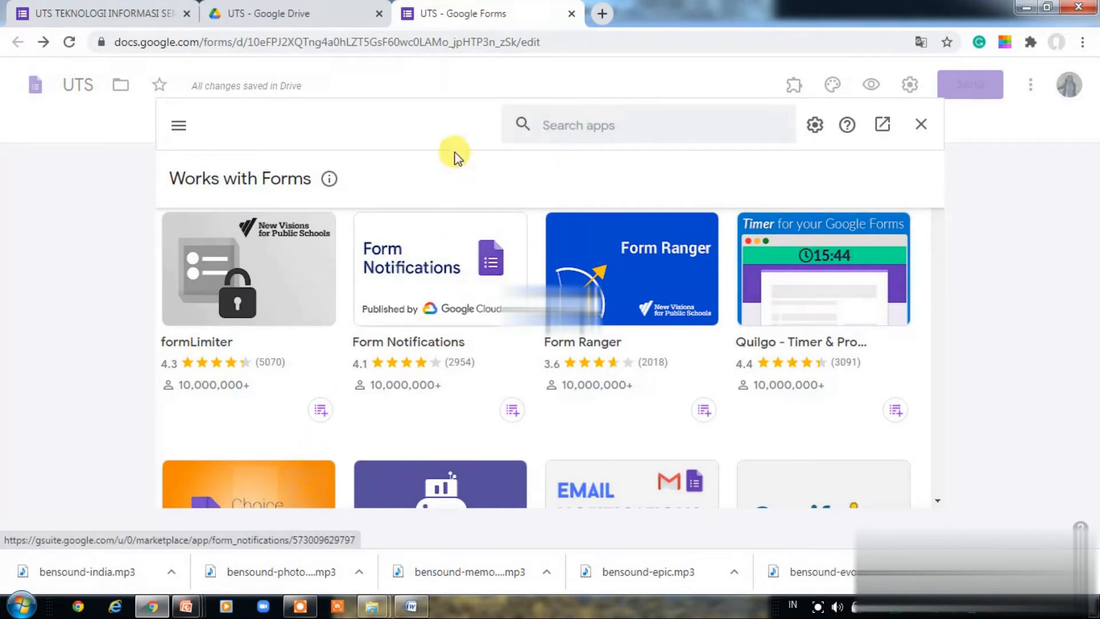
left_click(550, 118)
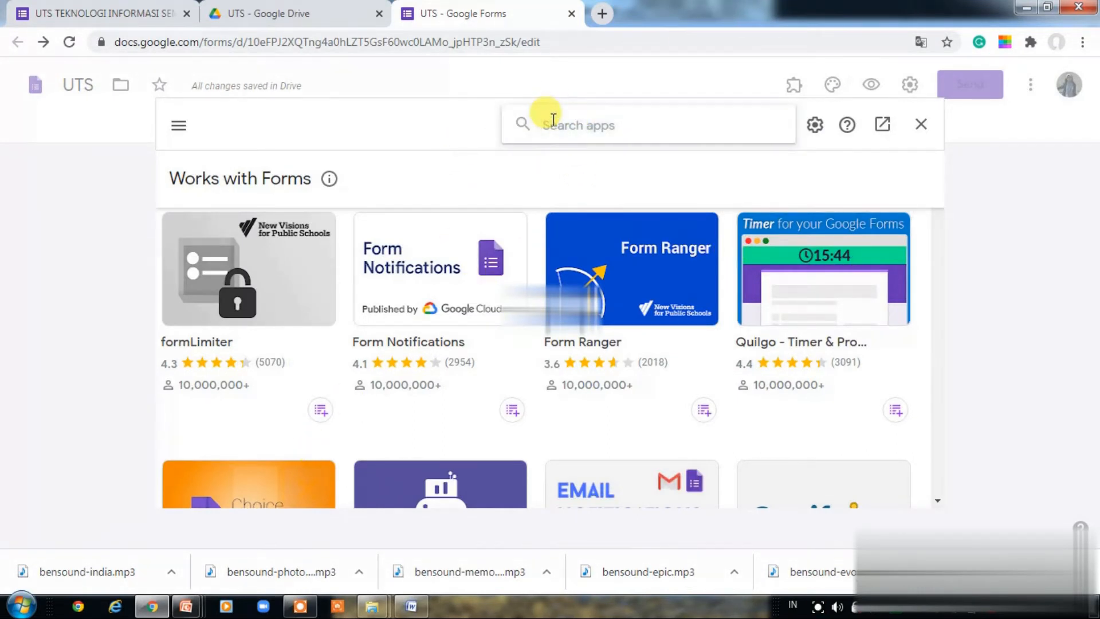
type("F")
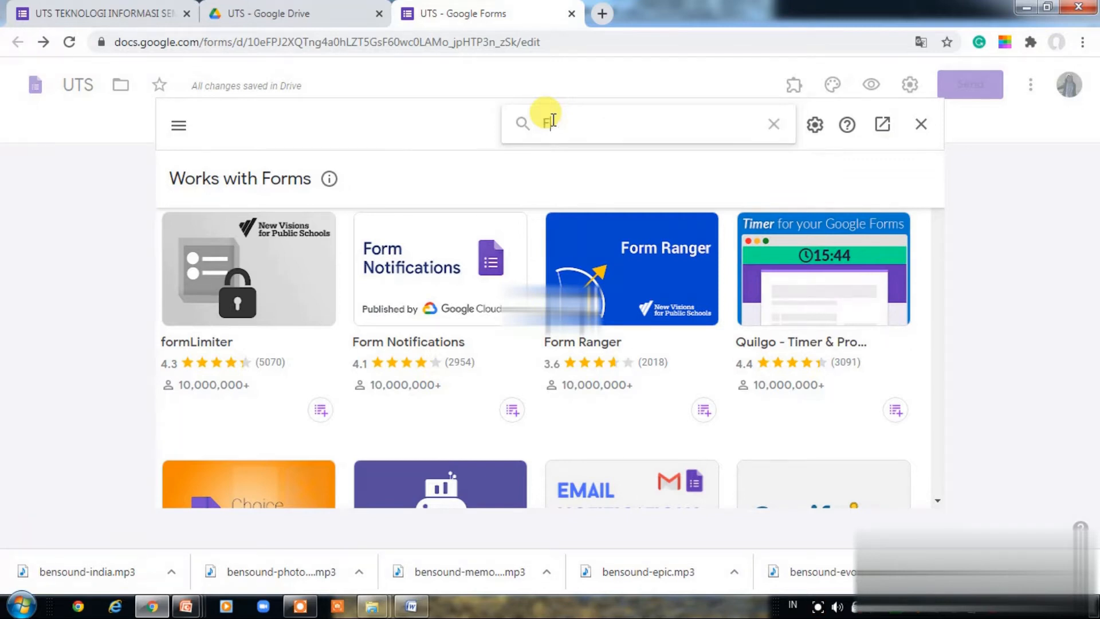
type("ORM B")
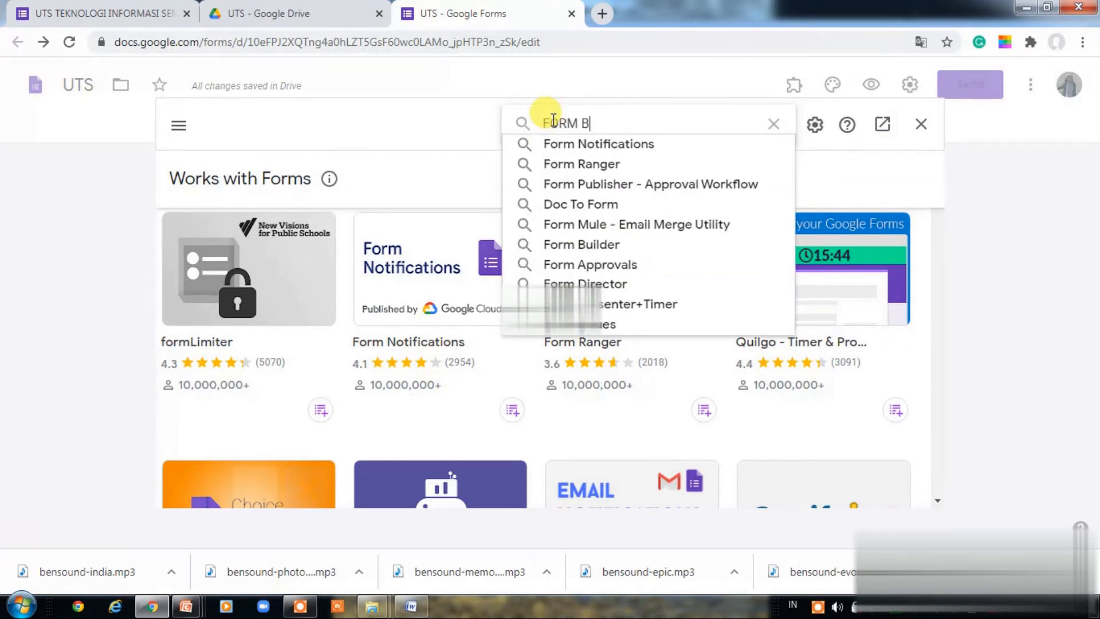
type("UILDER")
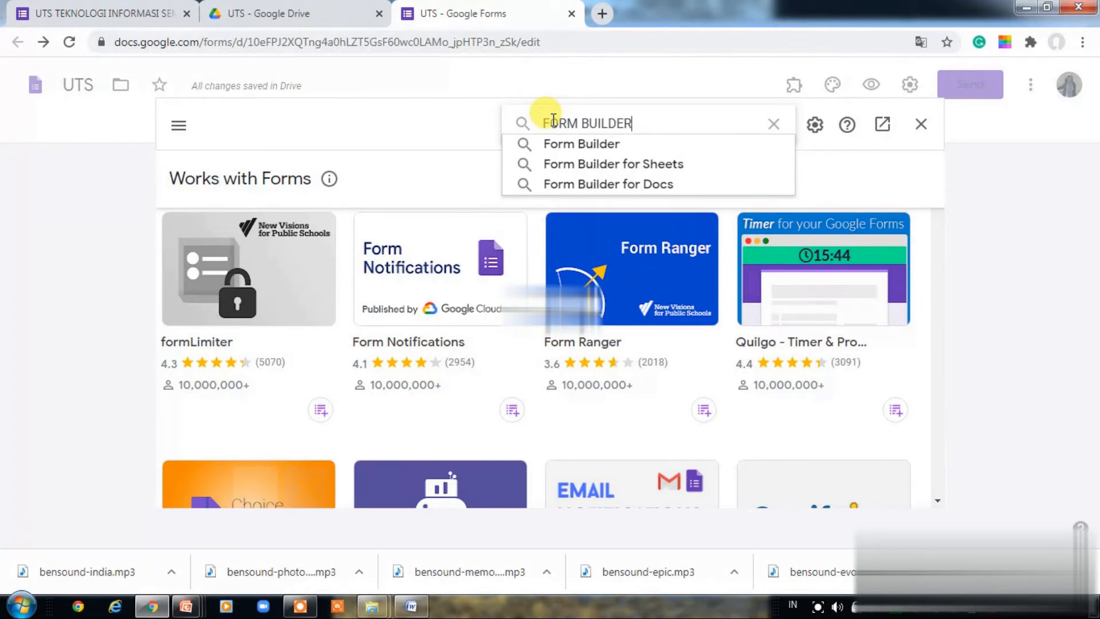
key("Return")
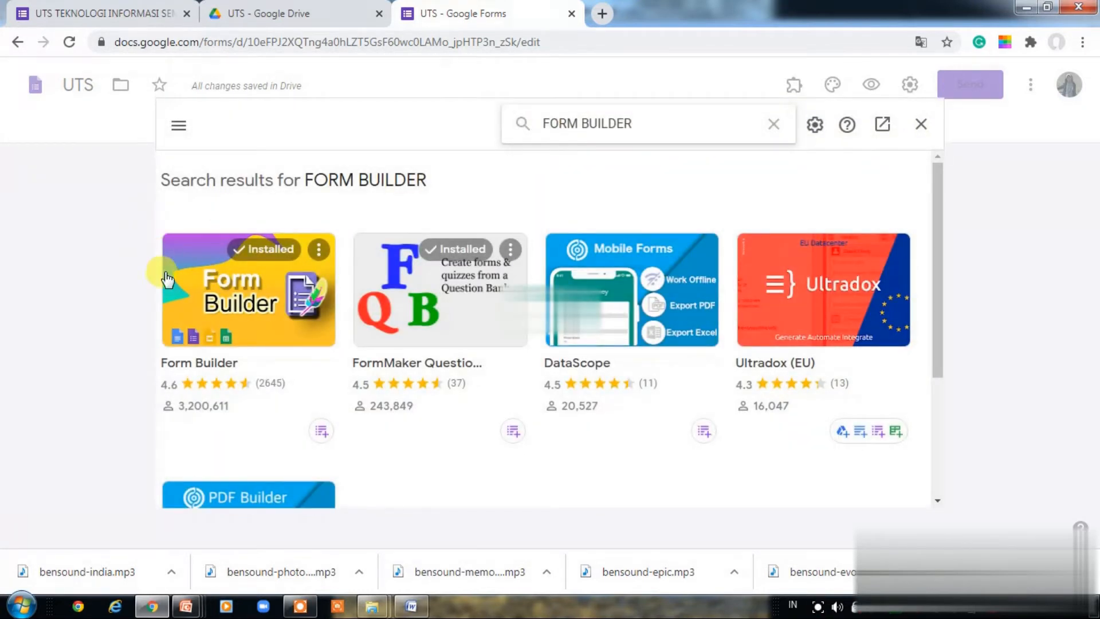
left_click(255, 298)
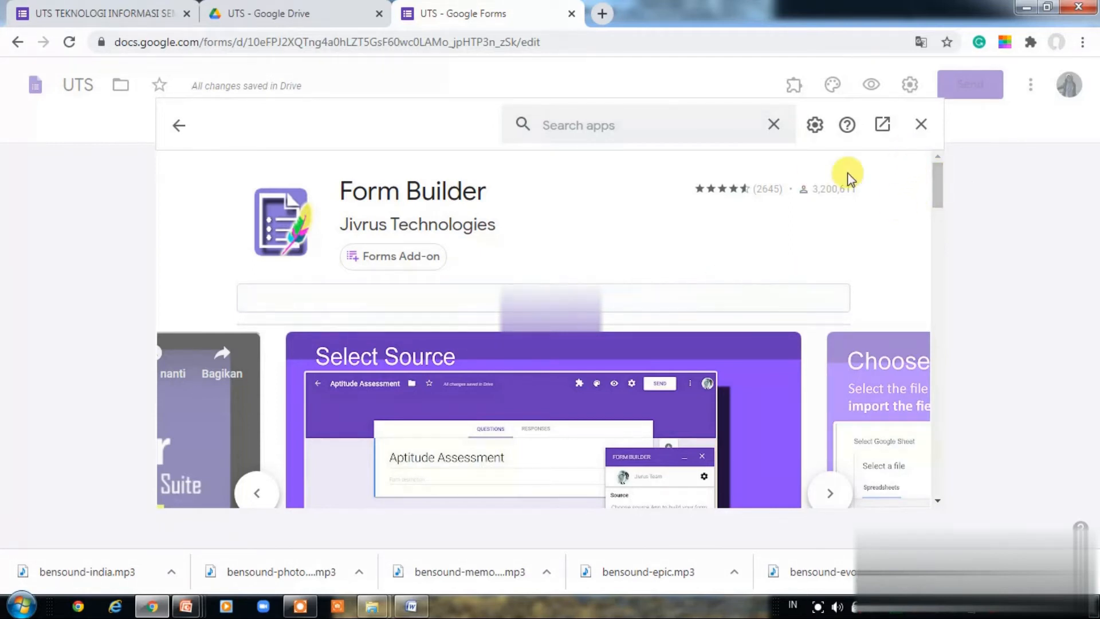
left_click(919, 126)
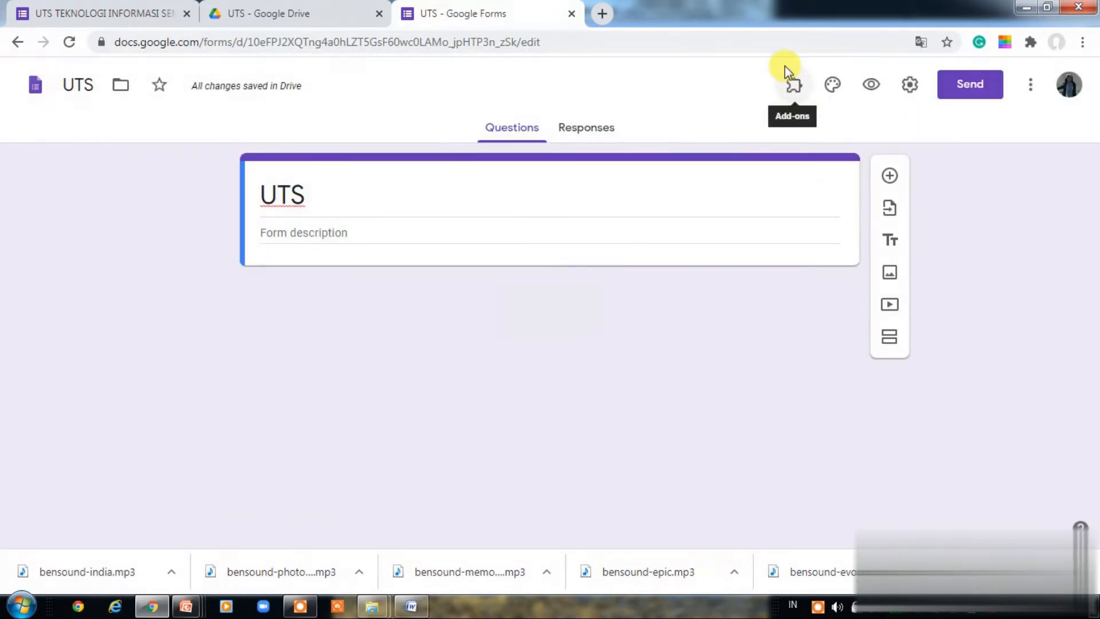
Step: Start the Form Builder add-on and choose the first UTS TI 2020 document from Google Docs as the import source
left_click(796, 94)
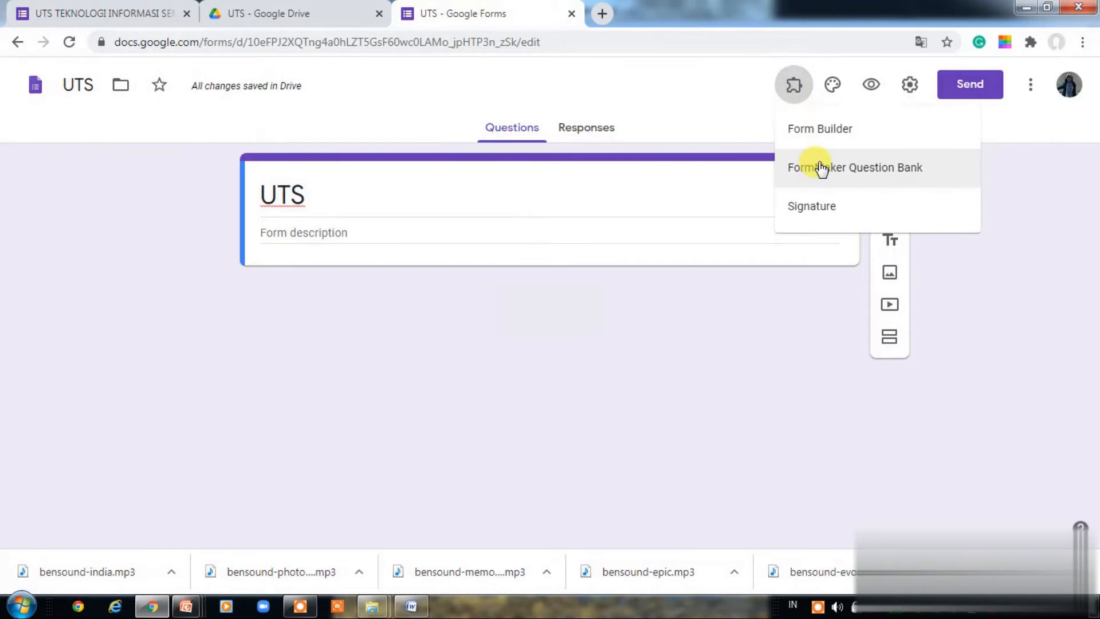
left_click(828, 130)
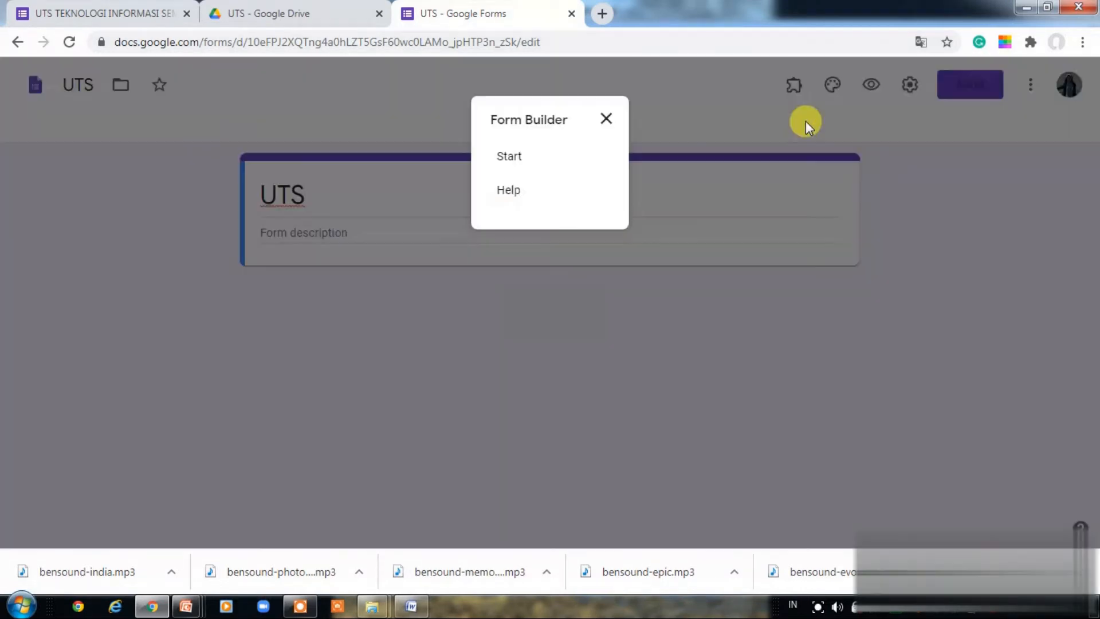
left_click(510, 156)
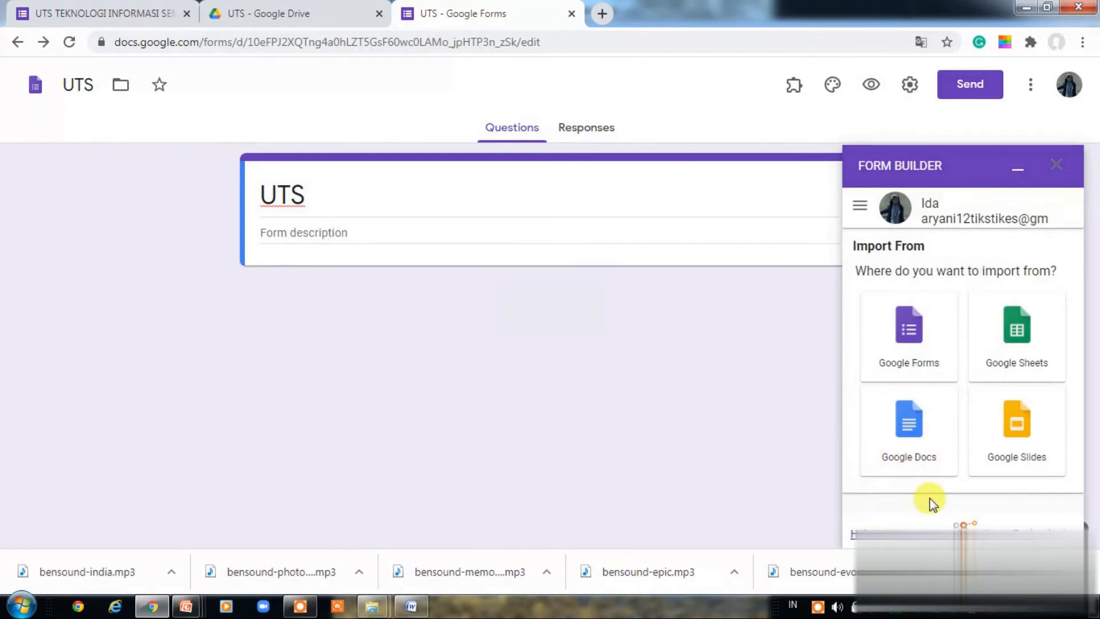
left_click(910, 422)
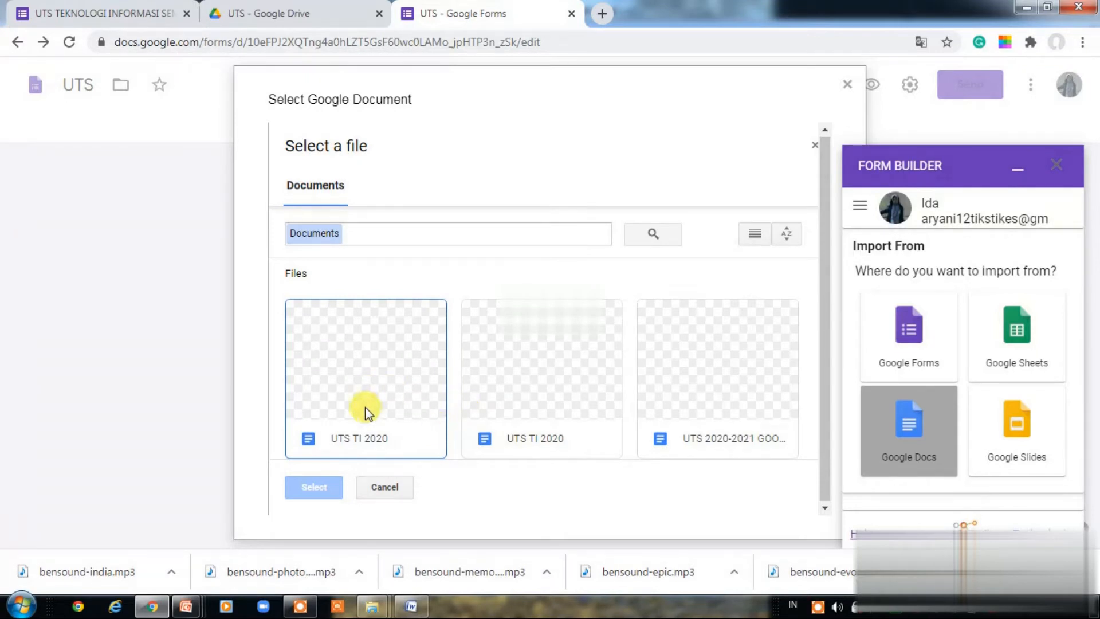
left_click(362, 375)
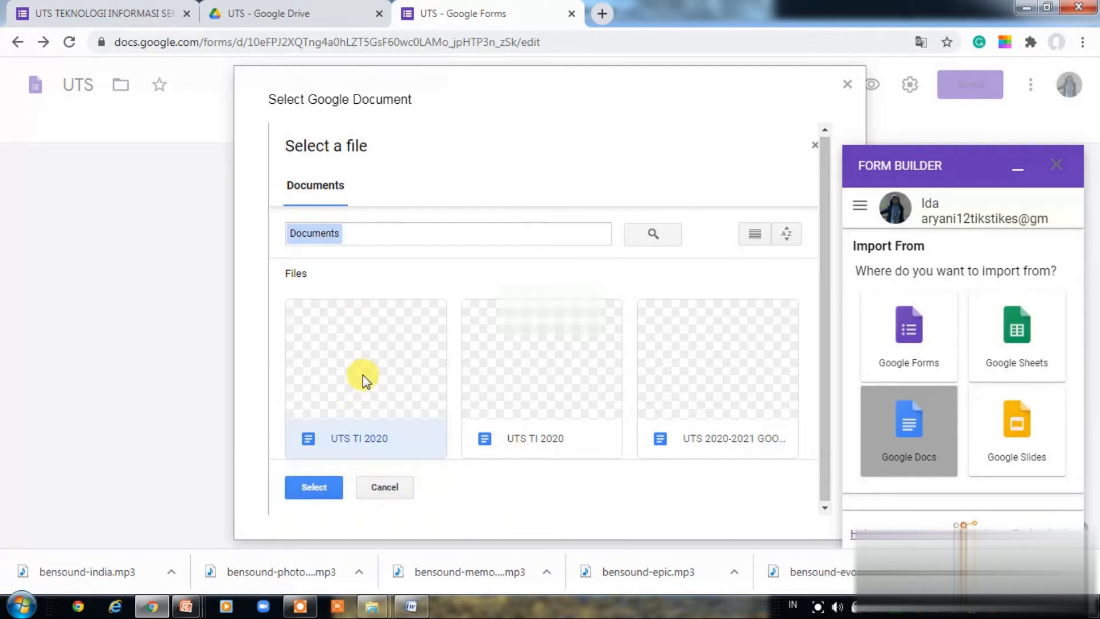
left_click(315, 487)
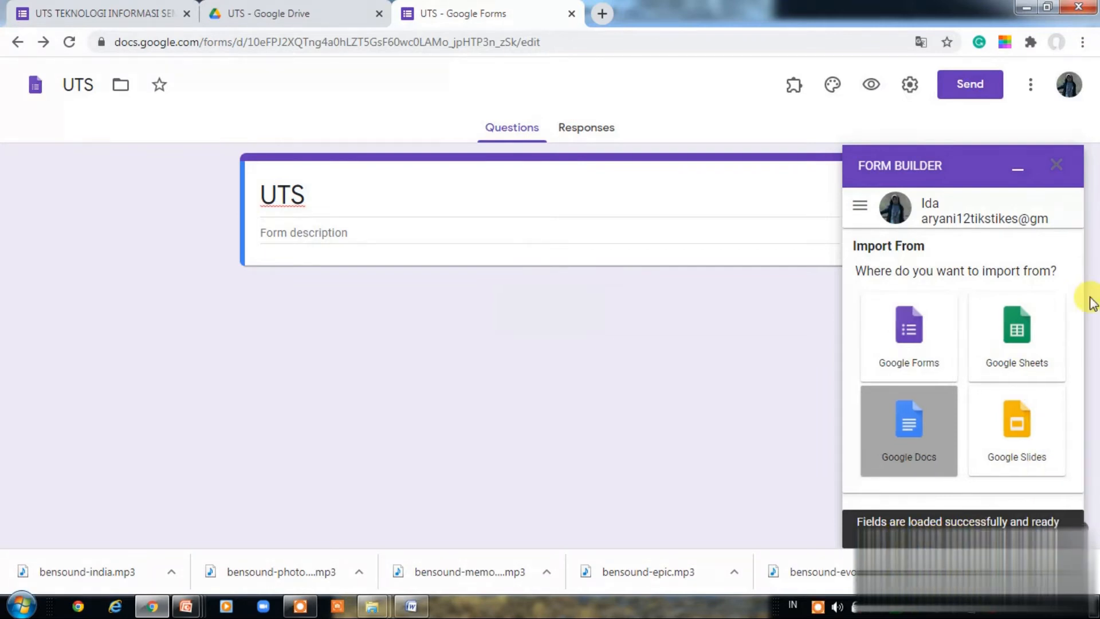
Step: Try to import all the ticked questions into the form with Form Builder, and cancel the plan upgrade
left_click_drag(1080, 270, 1088, 388)
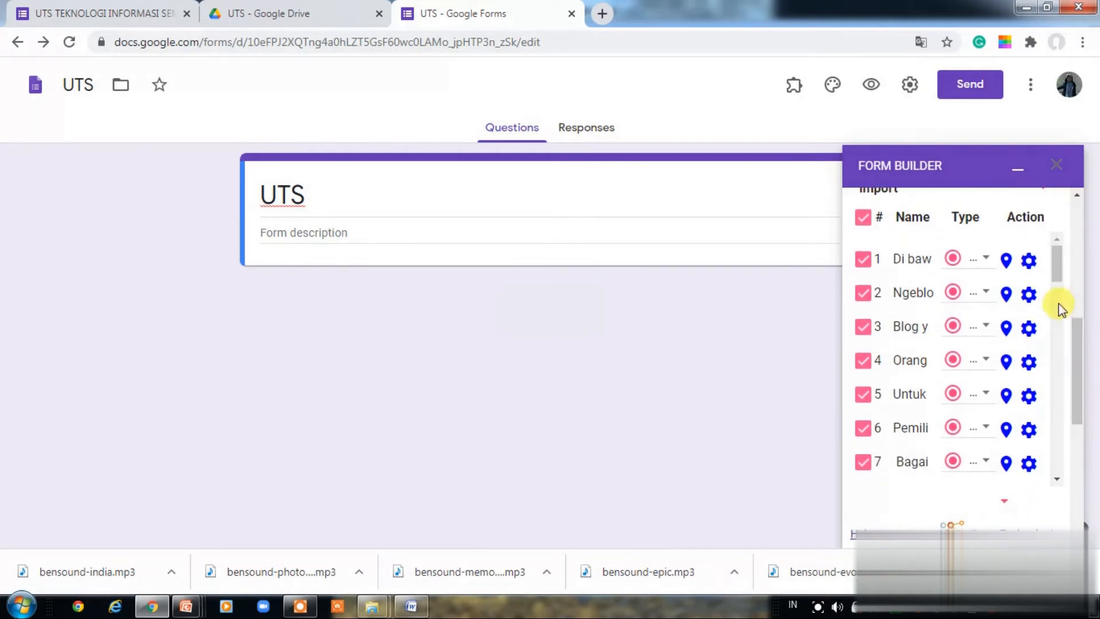
mouse_move(1055, 267)
left_mouse_down()
mouse_move(1064, 477)
mouse_move(1057, 252)
left_mouse_up()
left_click_drag(1077, 335, 1078, 394)
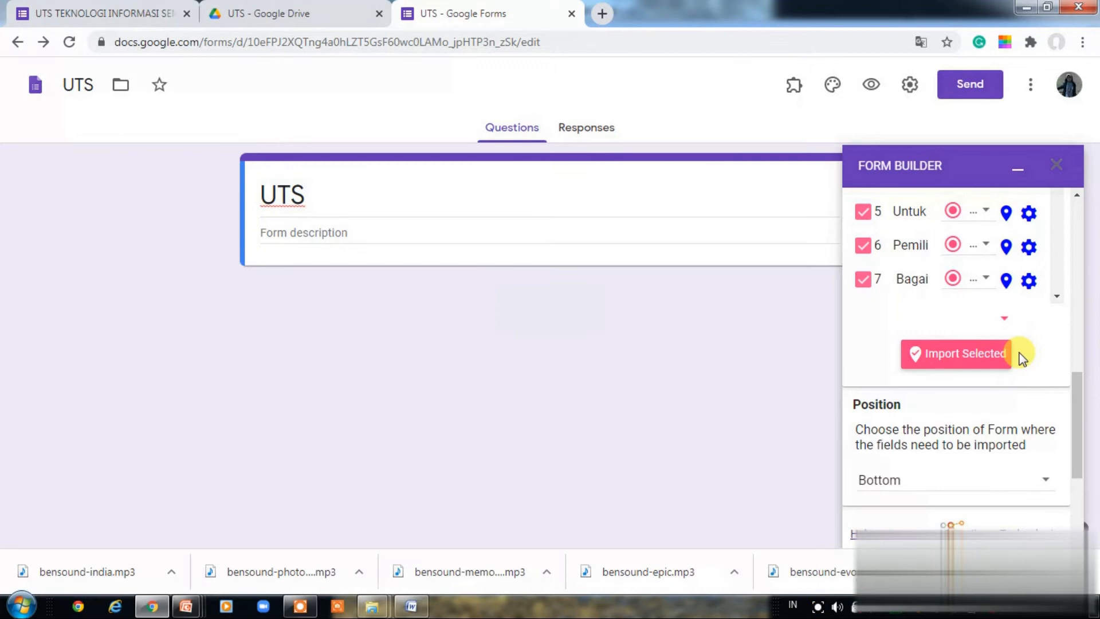
left_click(985, 359)
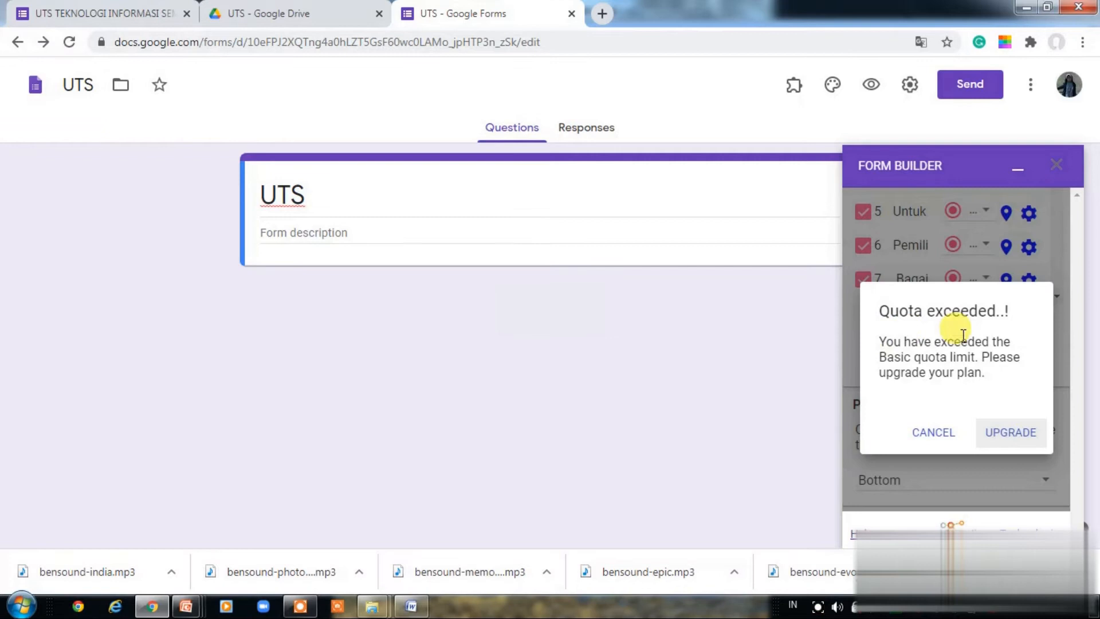
left_click(1003, 450)
left_click(939, 436)
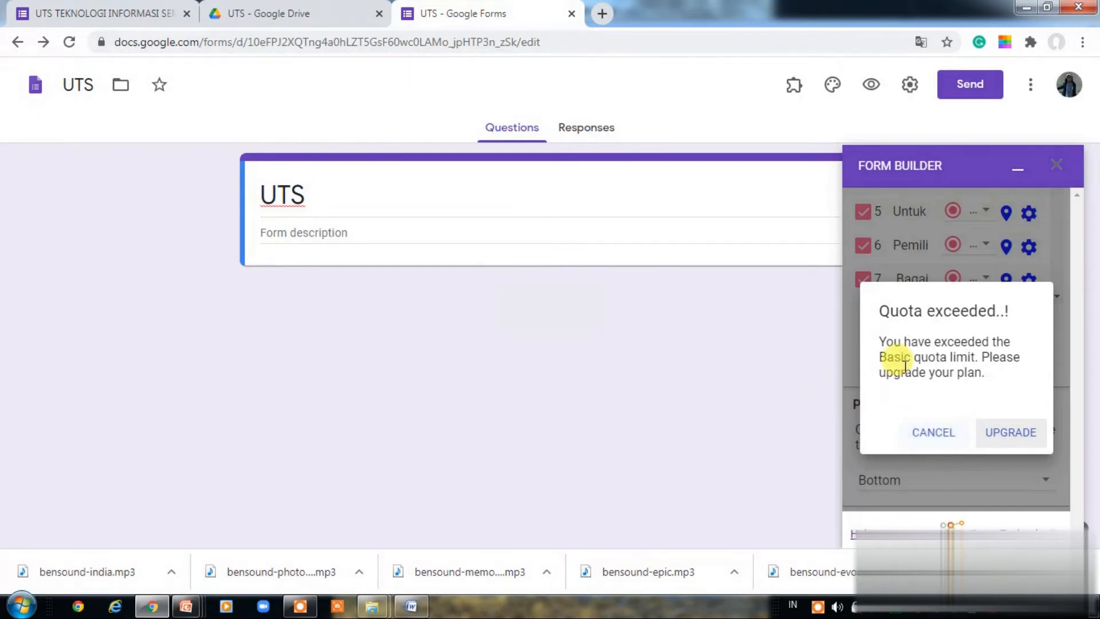
left_click(1036, 436)
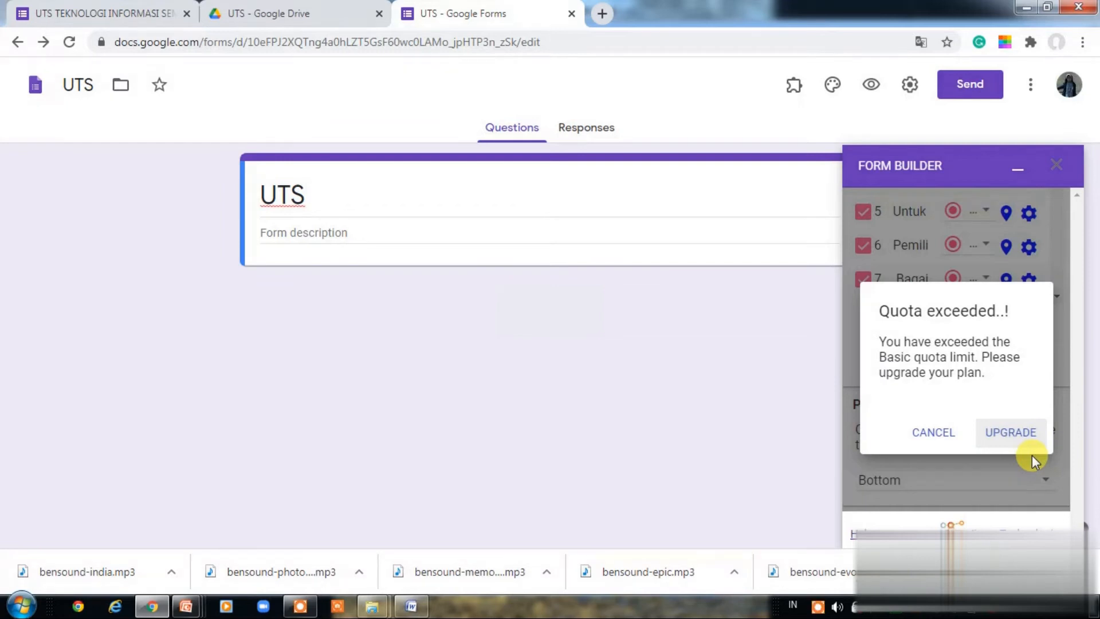
left_click(1016, 442)
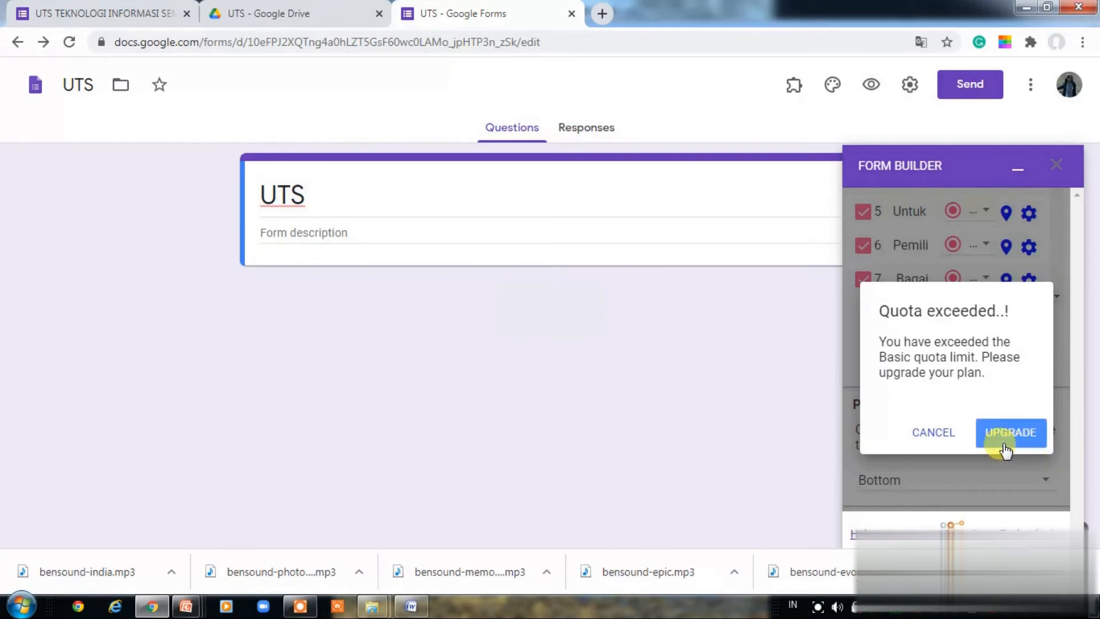
left_click(933, 435)
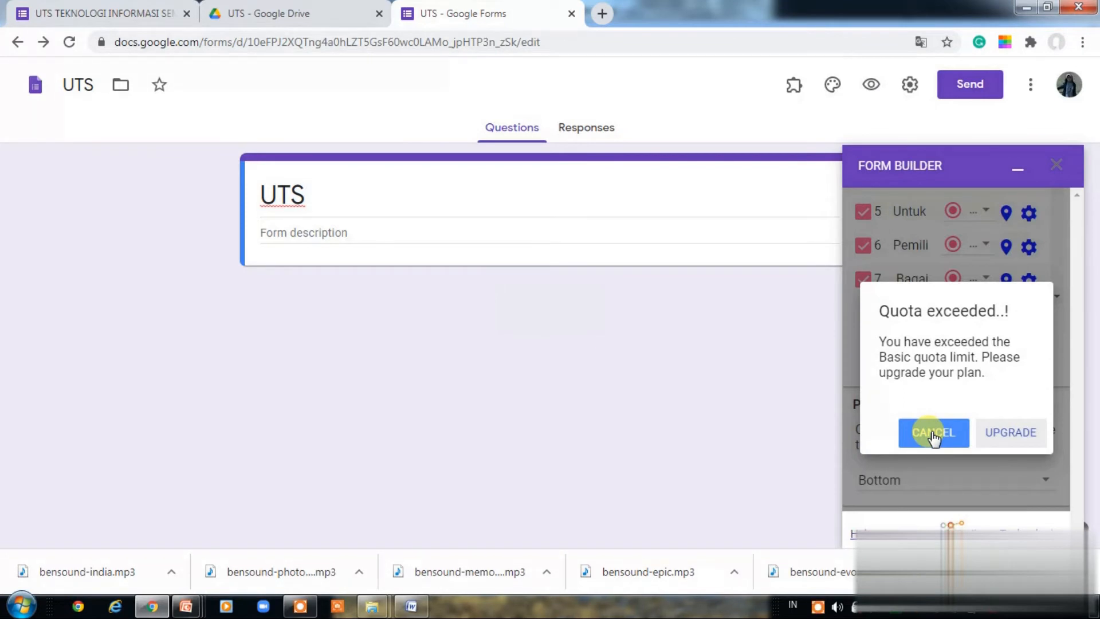
left_click(932, 435)
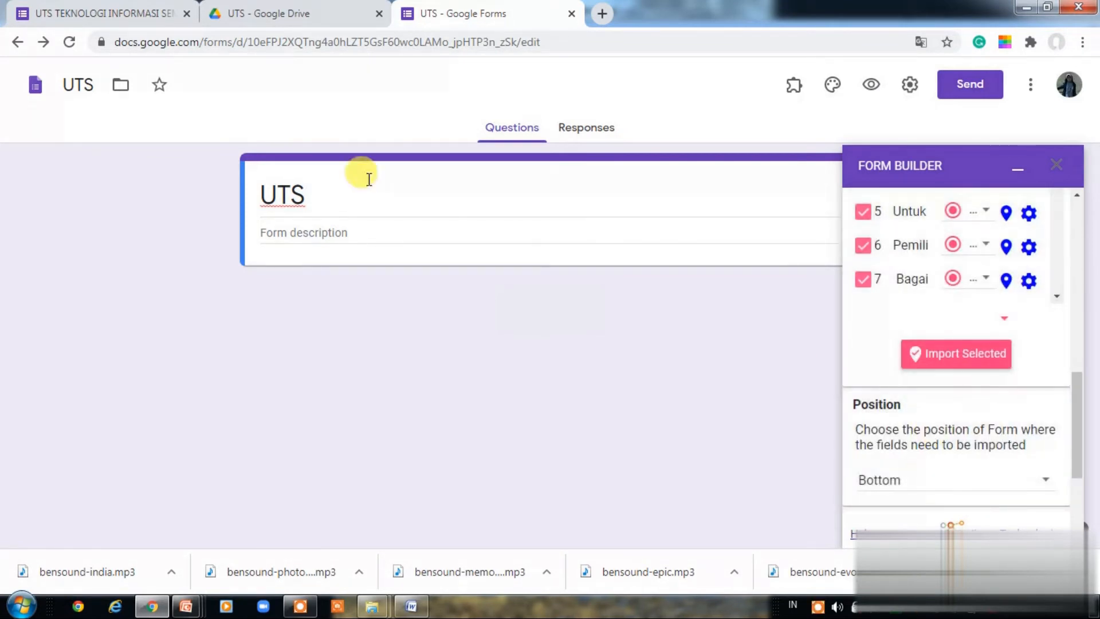
Step: Examine the existing UTS TEKNOLOGI INFORMASI SEMESTER III form as an example and return to the UTS form
left_click(68, 14)
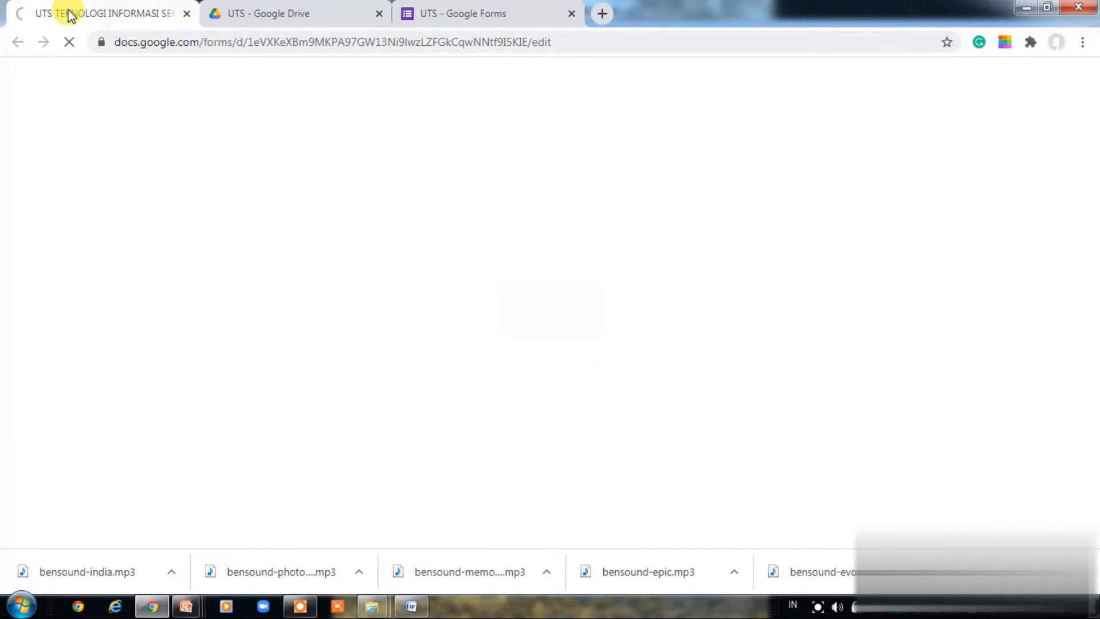
left_click_drag(1091, 80, 1070, 89)
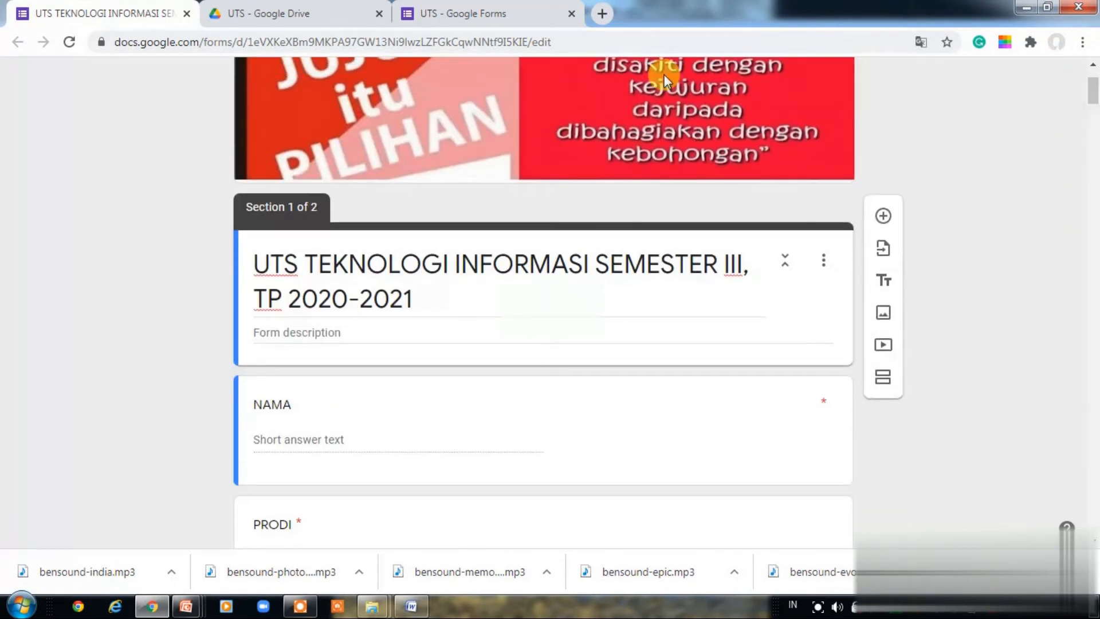
left_click(451, 21)
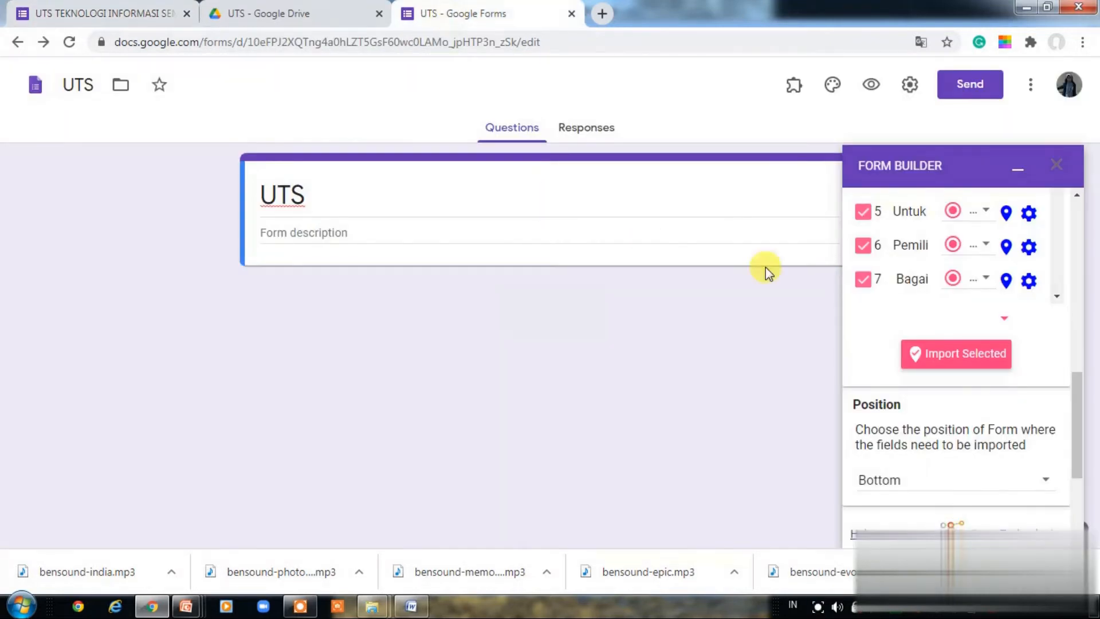
Step: Close Form Builder and arrange the browser window and the UTS TI 2020 Word document side by side
left_click(1060, 167)
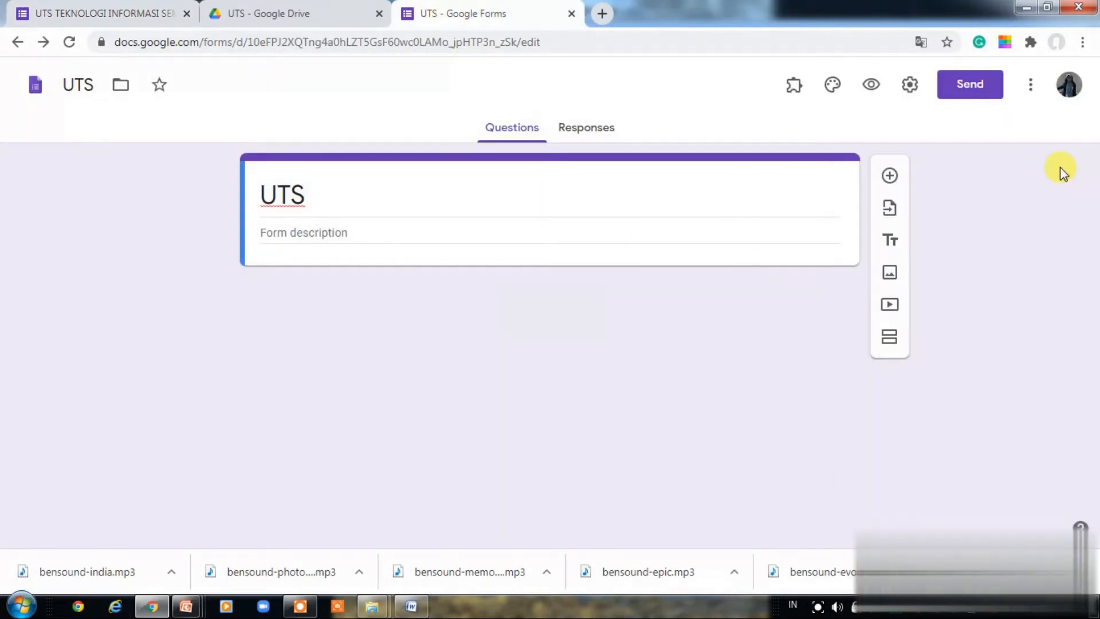
left_click(1049, 8)
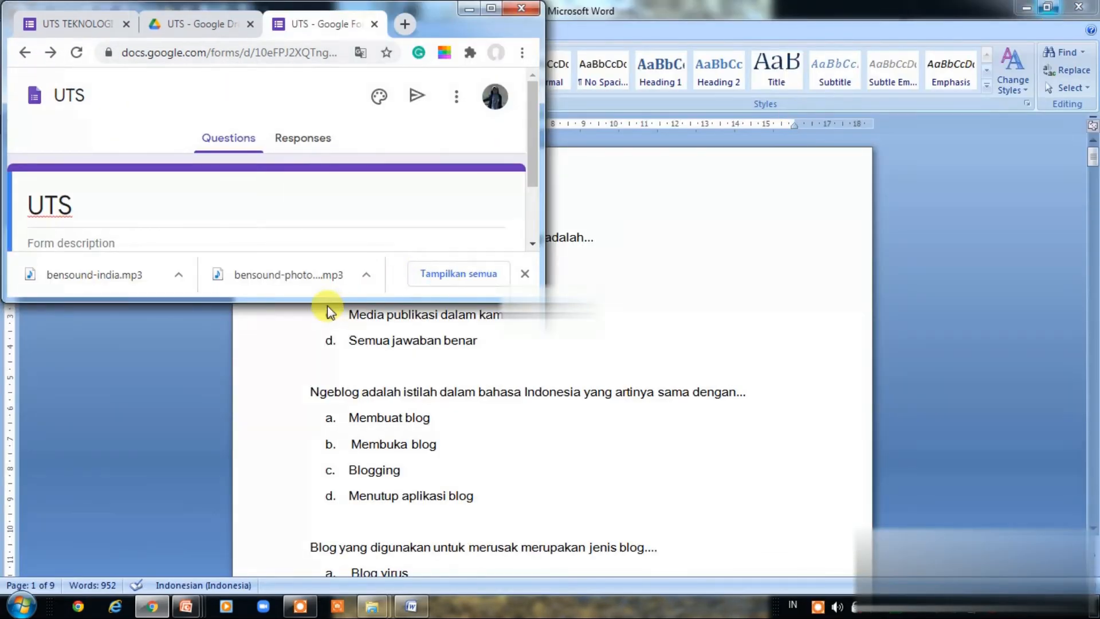
left_click_drag(325, 301, 319, 590)
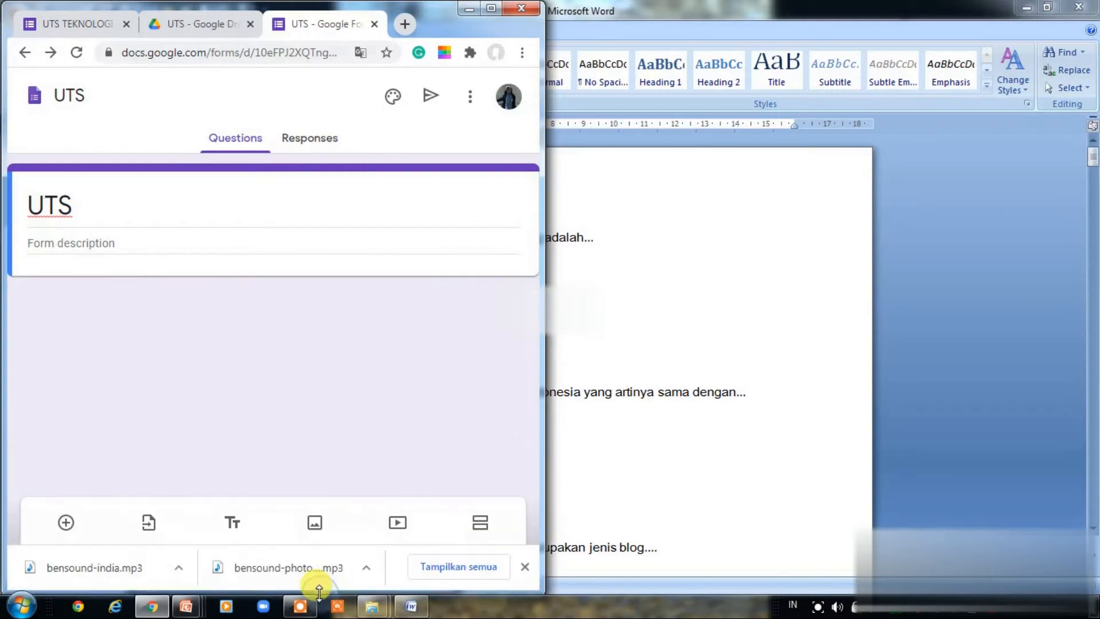
left_click(834, 260)
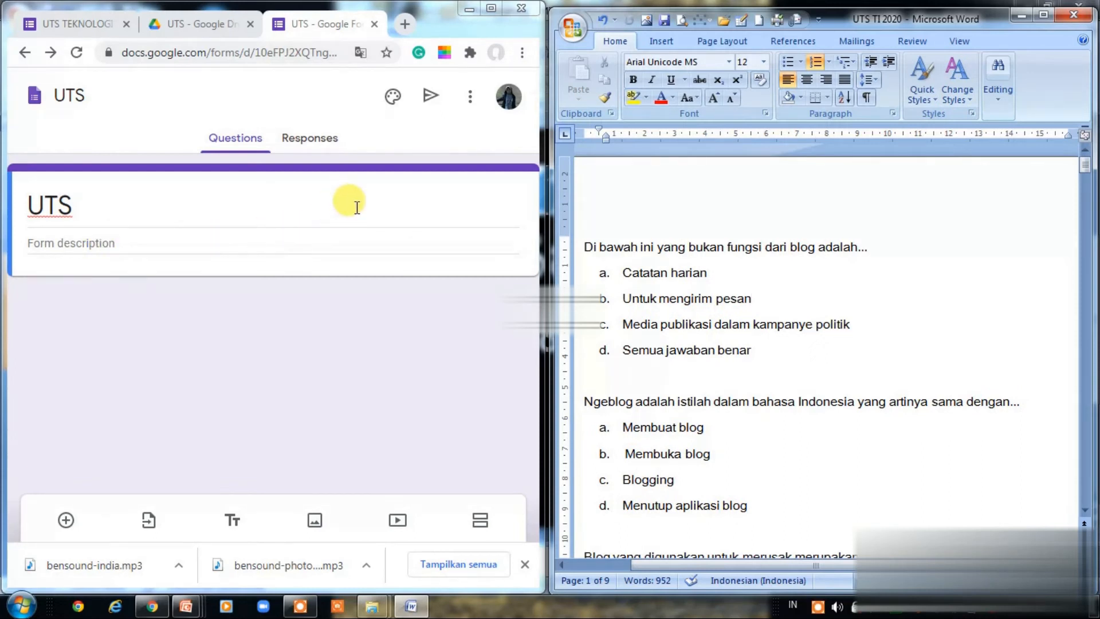
Step: Add a multiple-choice question and copy its text "Di bawah ini yang bukan fungsi dari blog adalah..." from the Word document
left_click(66, 520)
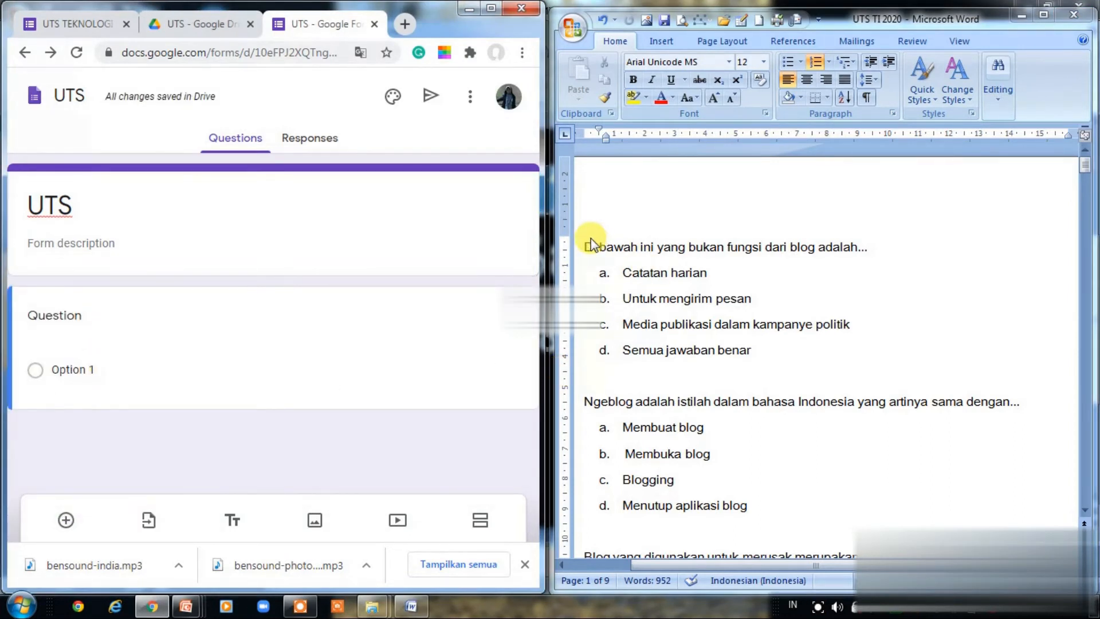
left_click_drag(588, 250, 859, 250)
key("ctrl+c")
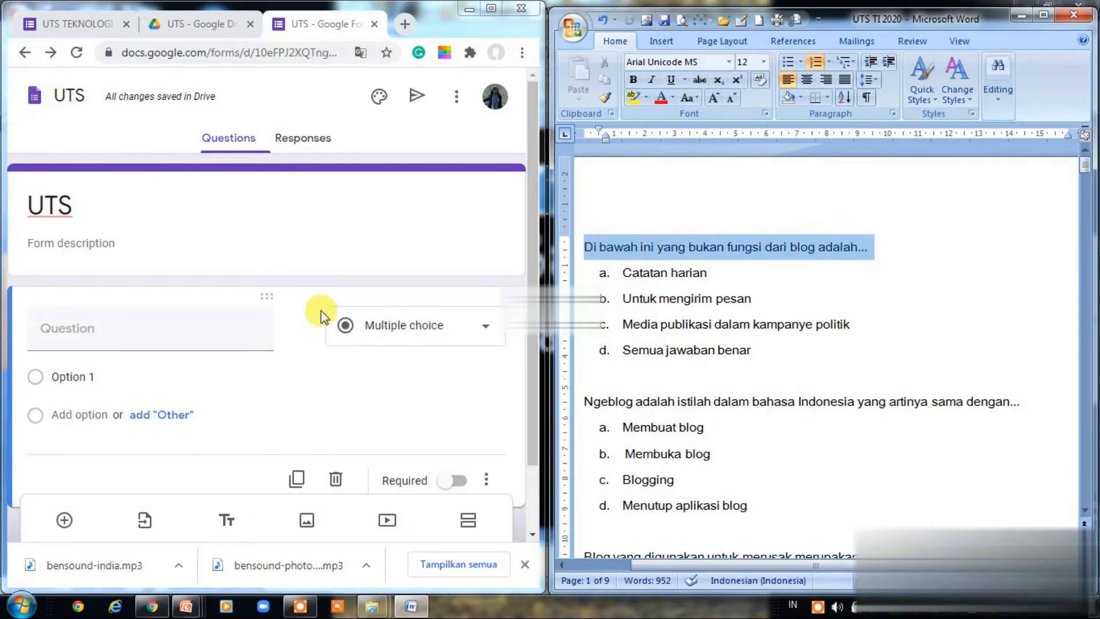
left_click(74, 331)
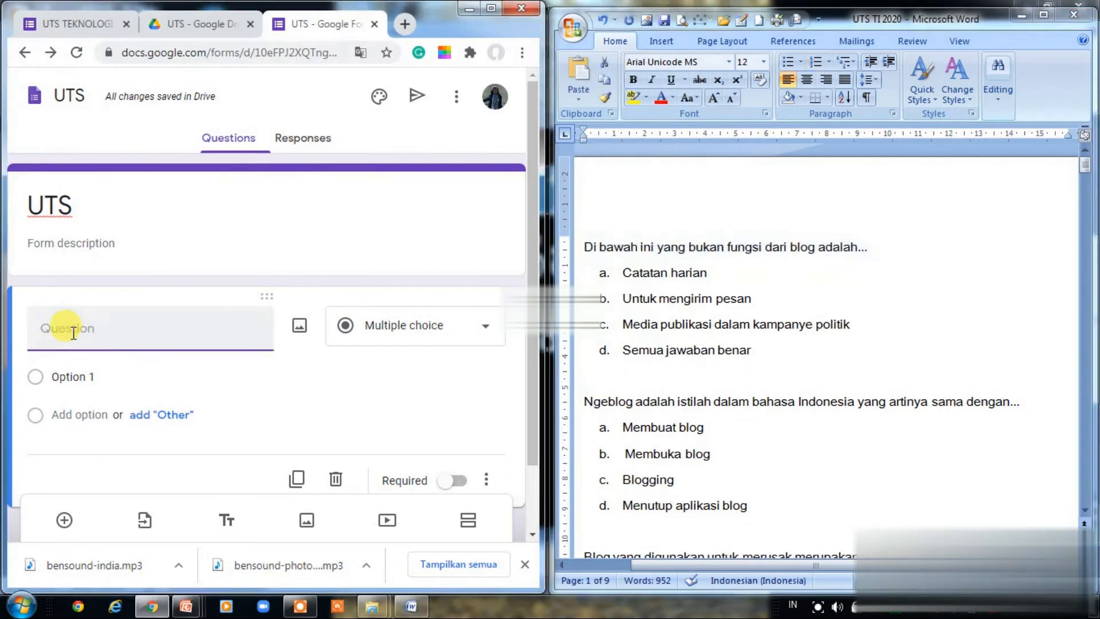
key("ctrl+v")
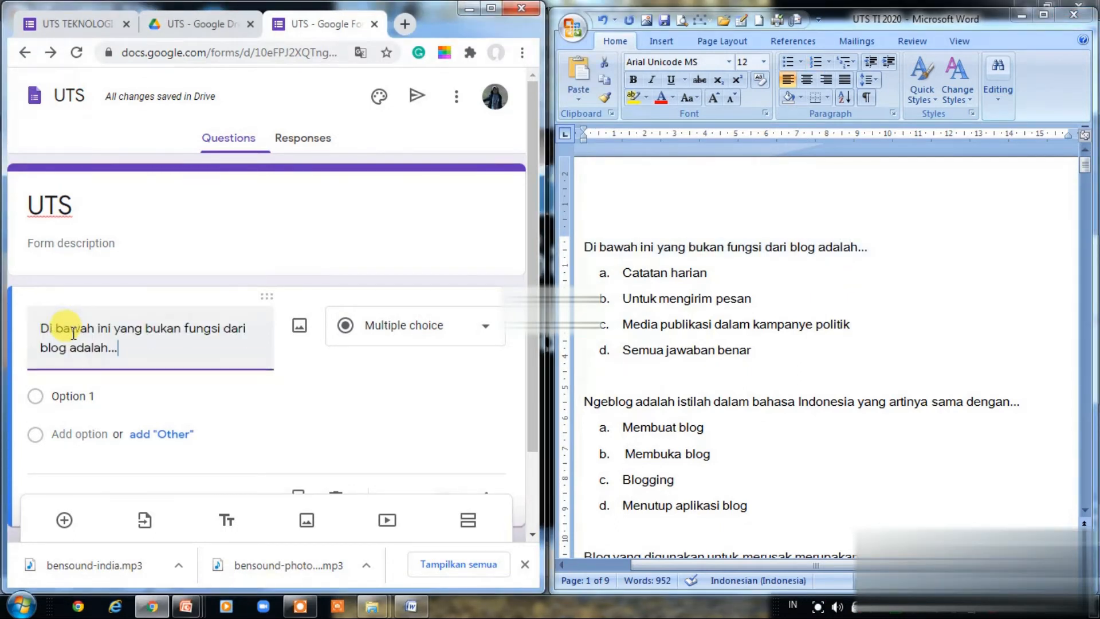
Step: Copy the four answer choices, Catatan harian to Semua jawaban benar, from the Word document into the blog-function question's options
left_click(70, 397)
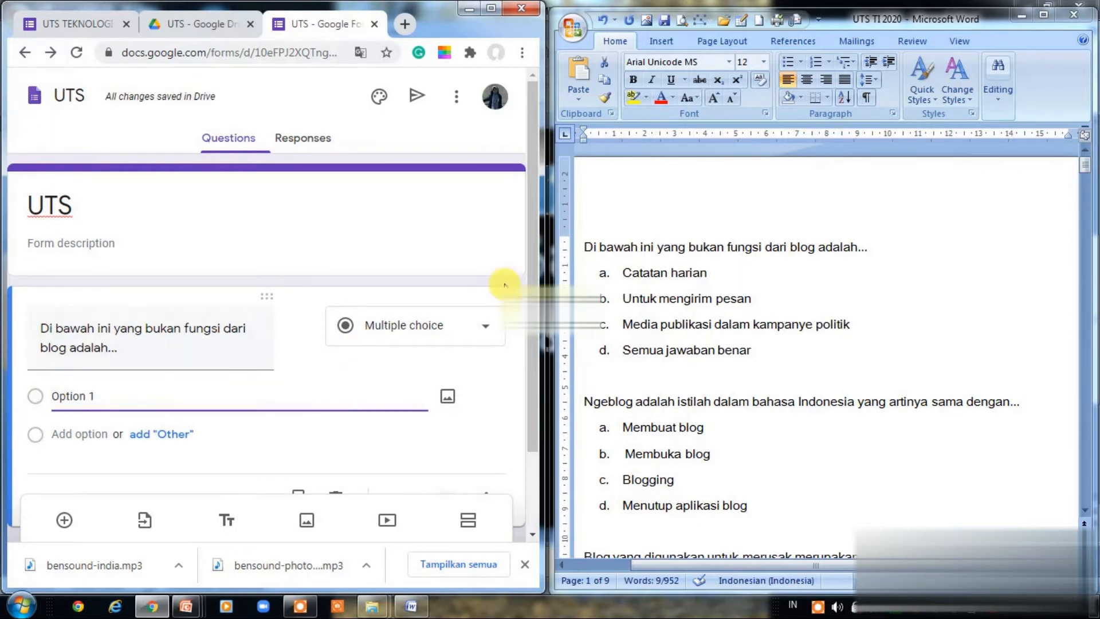
left_click(627, 270)
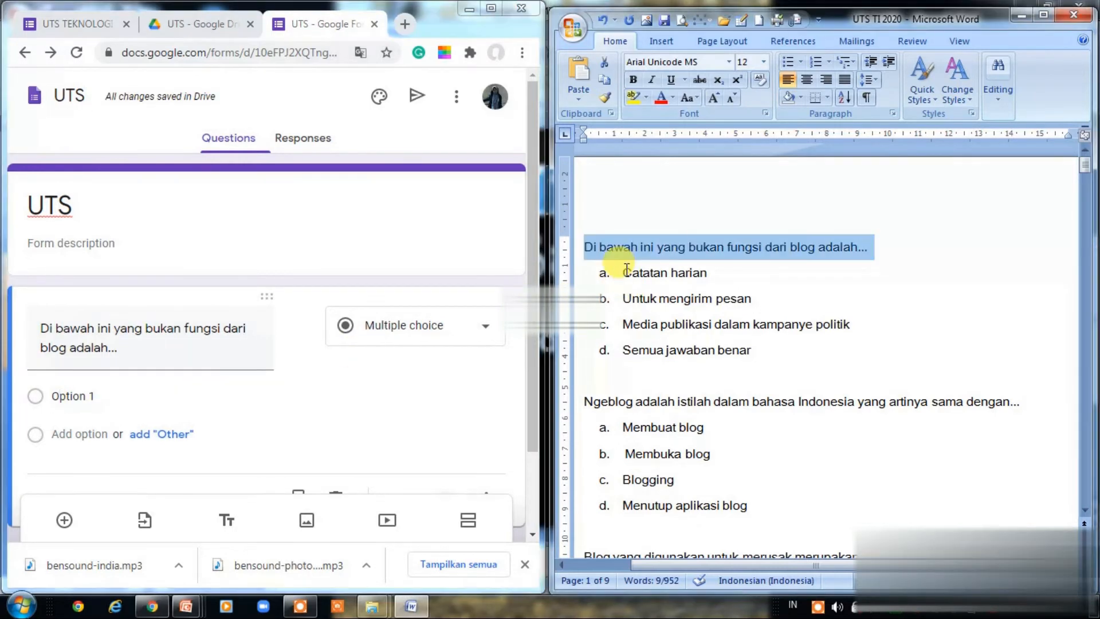
left_click_drag(623, 271, 733, 351)
left_click_drag(583, 246, 738, 359)
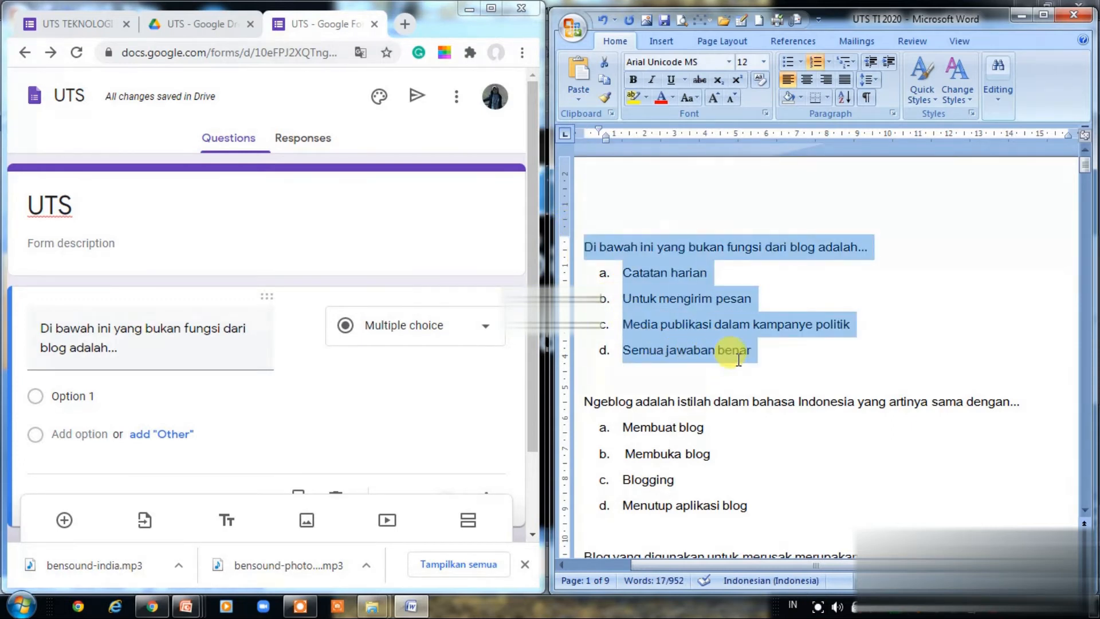
left_click(654, 196)
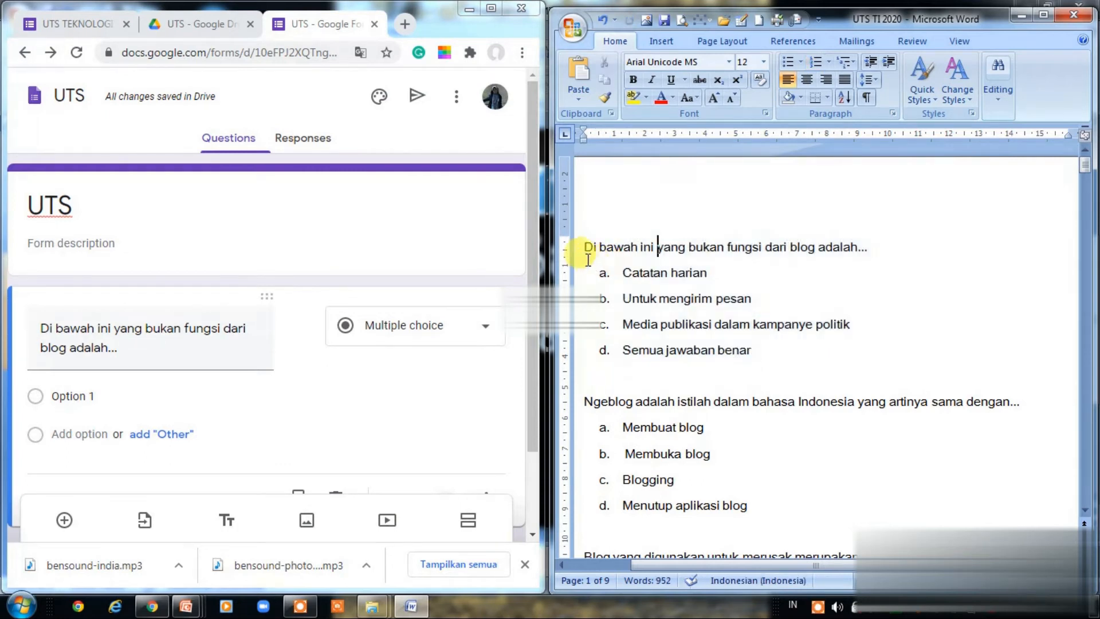
left_click_drag(622, 273, 756, 350)
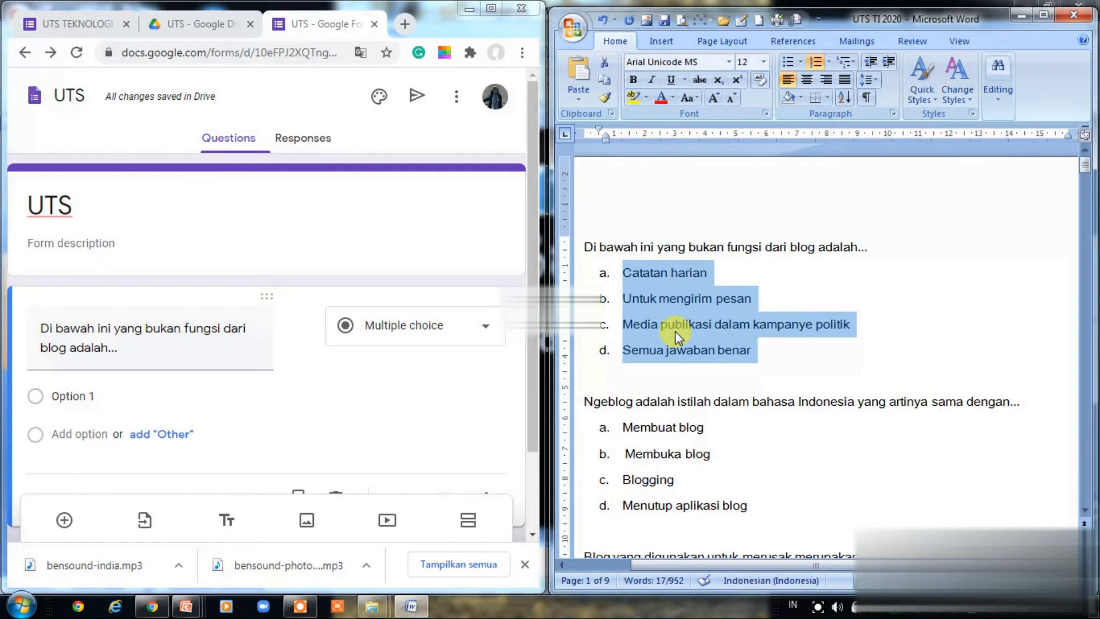
left_click(55, 400)
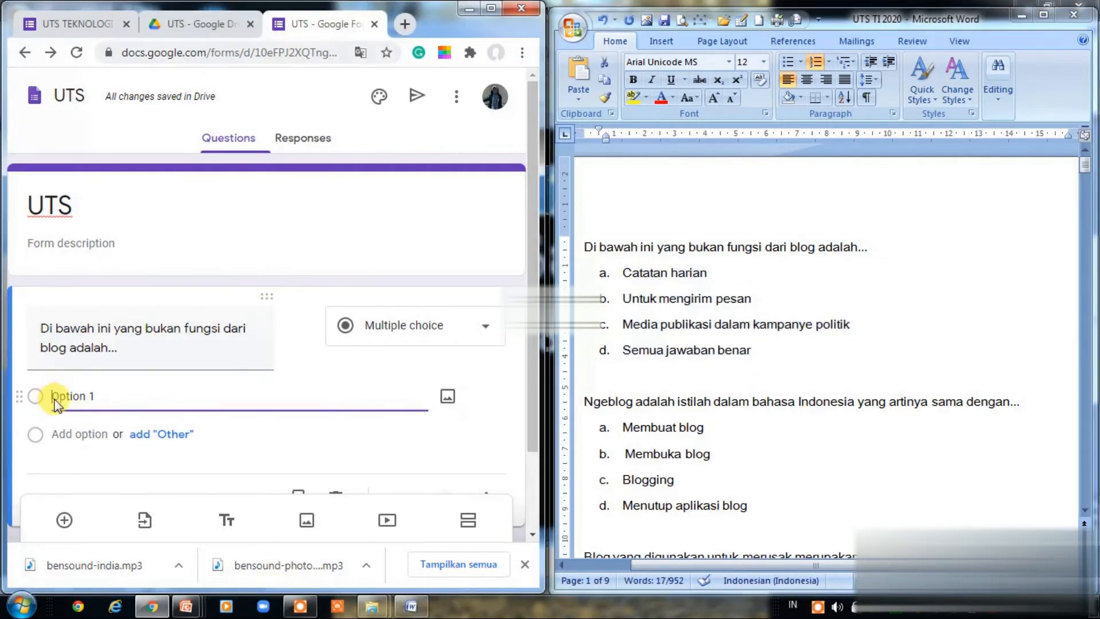
type("a.\tCatatan harian b.\tUntuk mengirim pesan c.\tMedia publikasi dalam kampanye politik d.\tSemua jawaban benar")
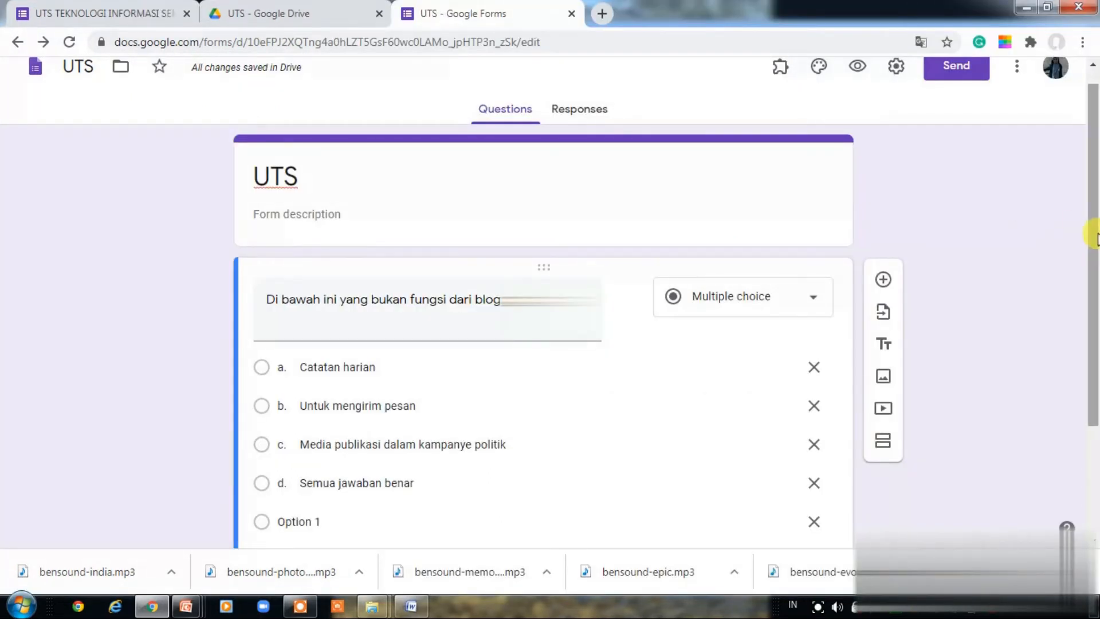
Step: Make the form a quiz with grades released later after manual review, and hide missed questions from respondents
scroll(1091, 241, "down", 1)
left_click_drag(1094, 245, 1089, 139)
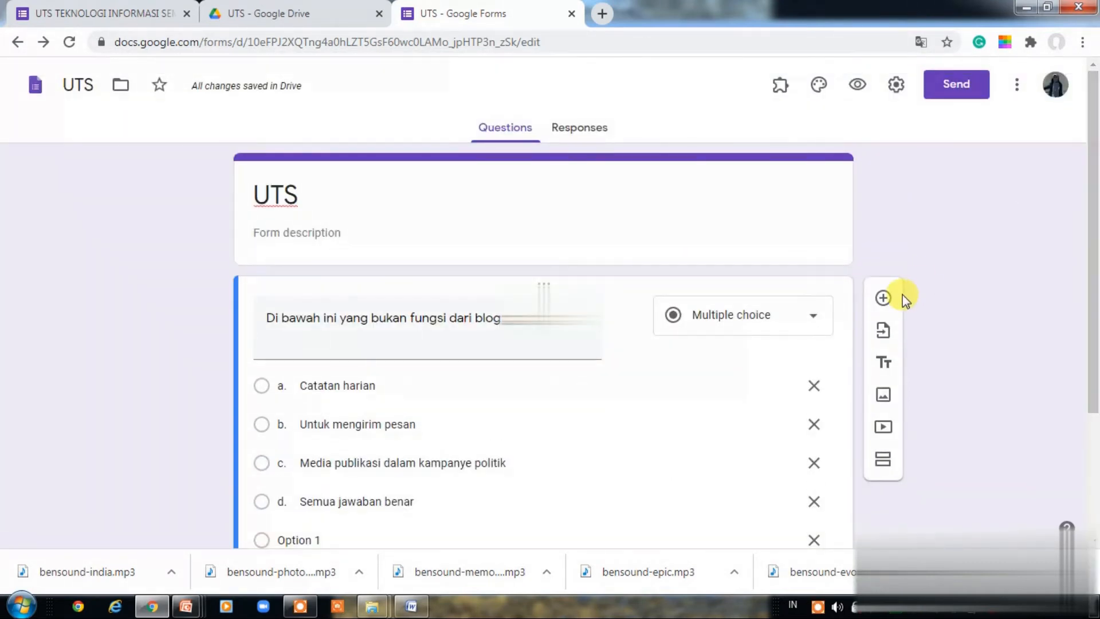
left_click(895, 86)
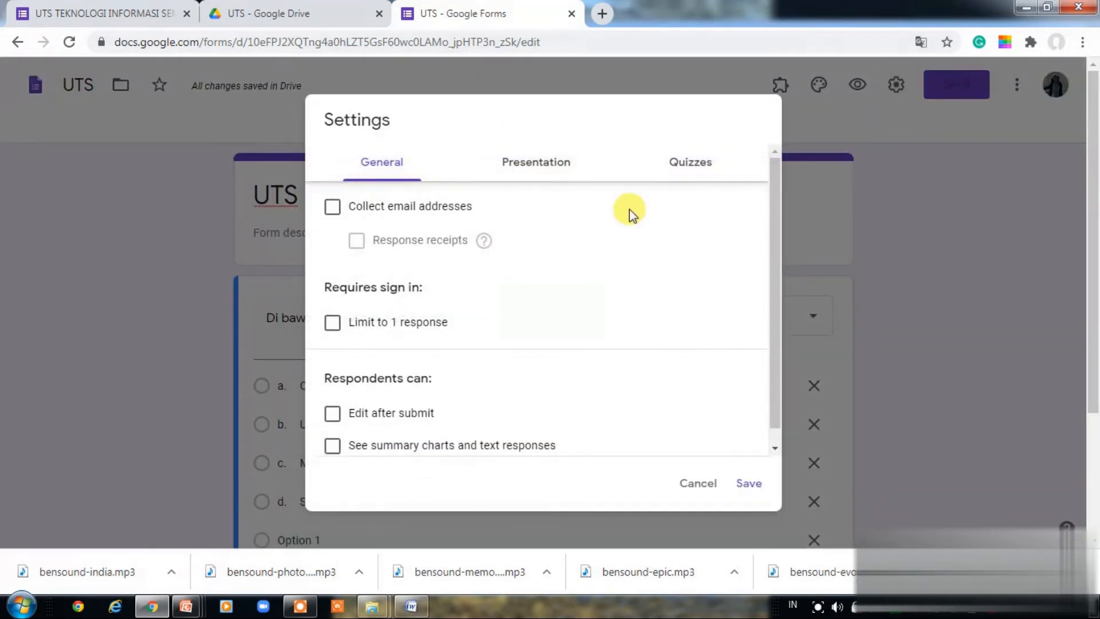
left_click(688, 166)
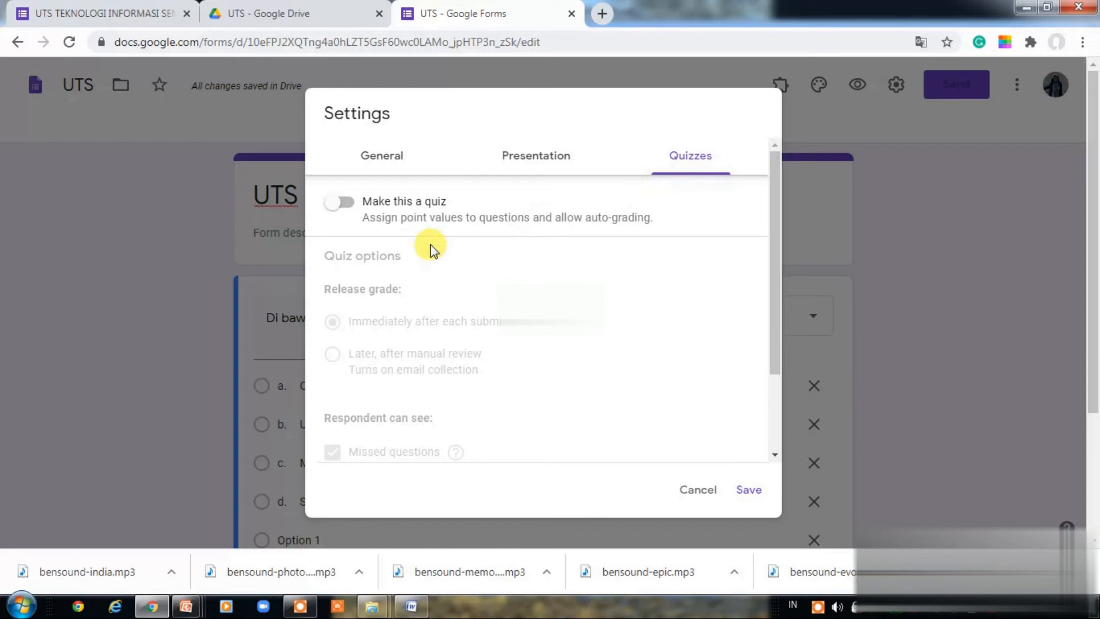
left_click(338, 203)
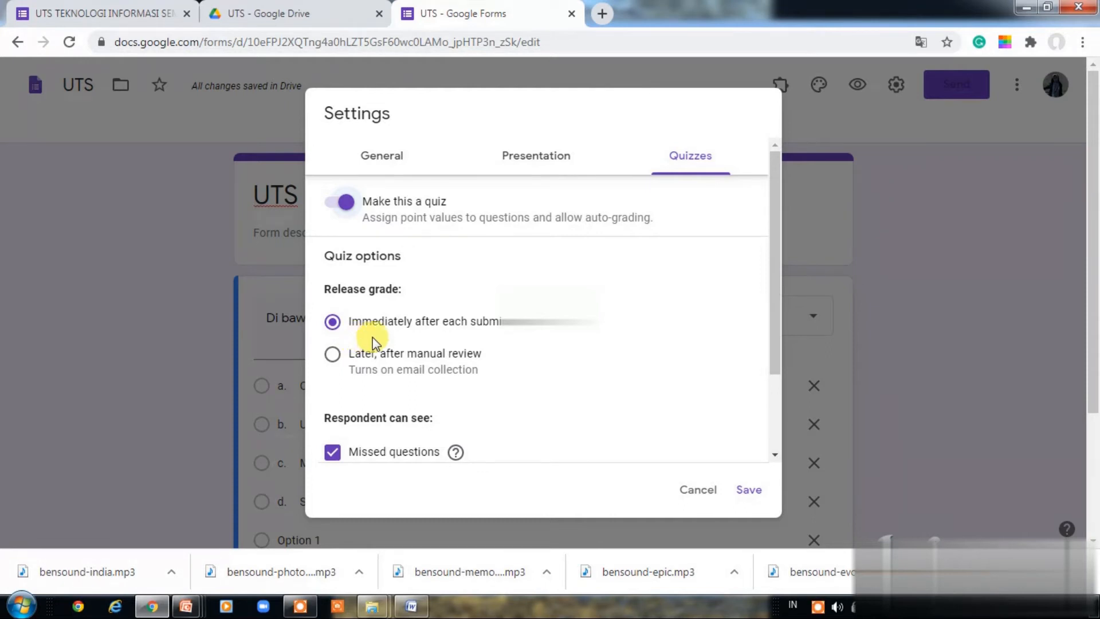
left_click(332, 354)
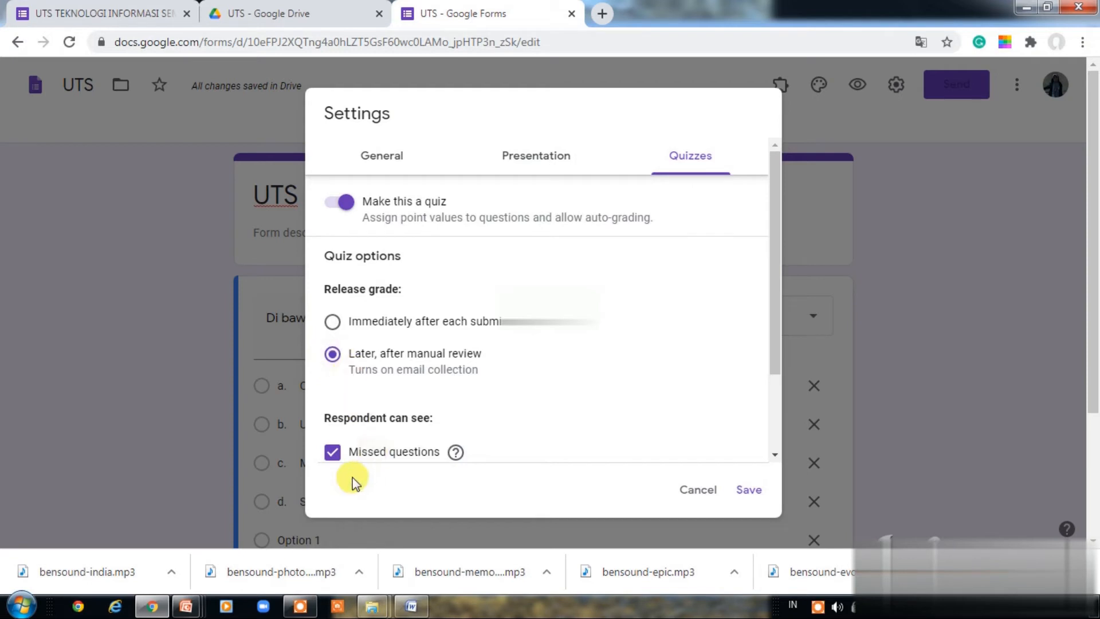
left_click(332, 453)
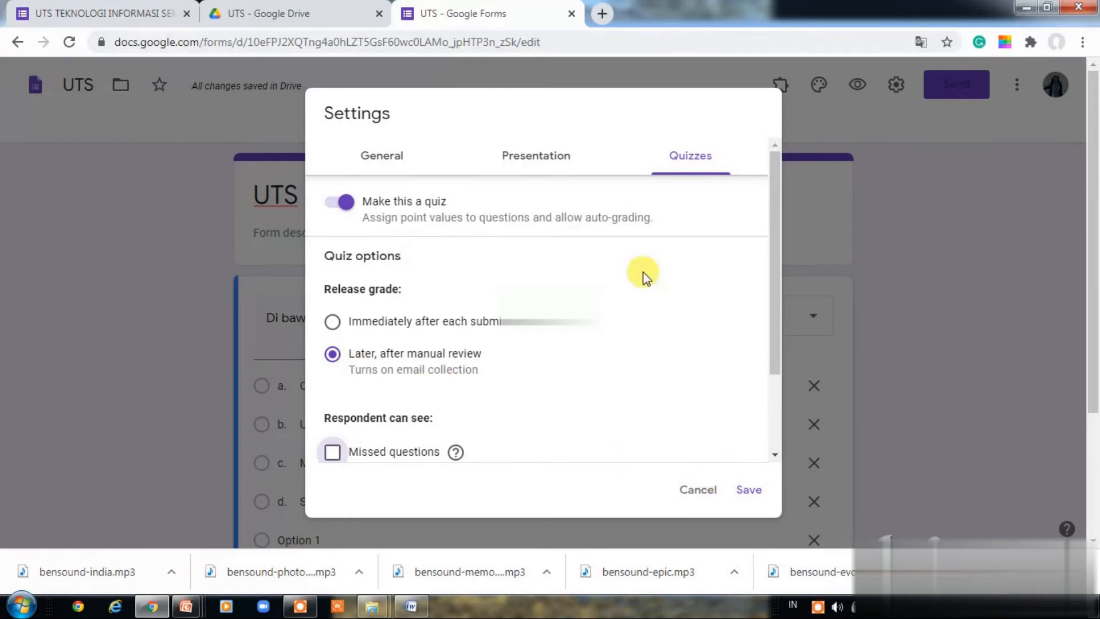
Step: Enable shuffled question order, turn off email address collection, and save the form settings
left_click(548, 153)
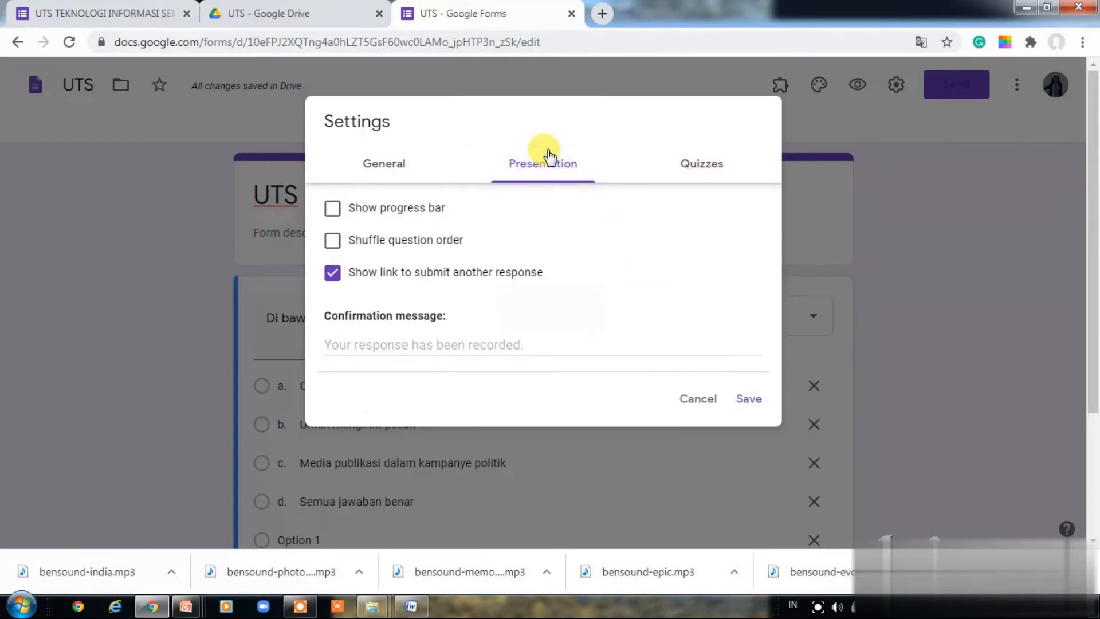
left_click(332, 241)
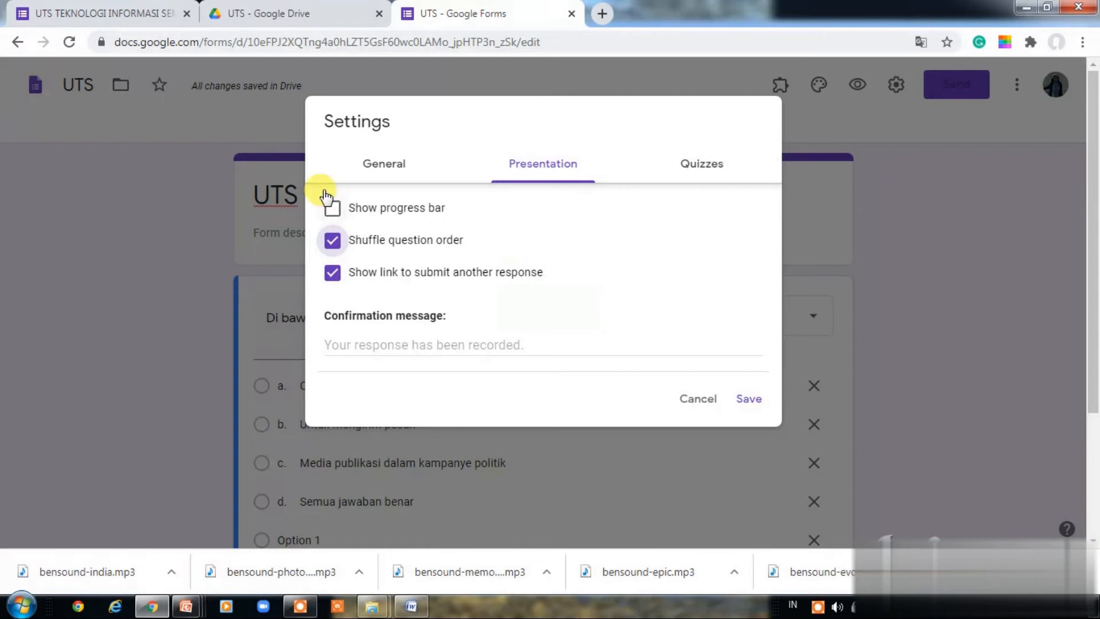
left_click(384, 166)
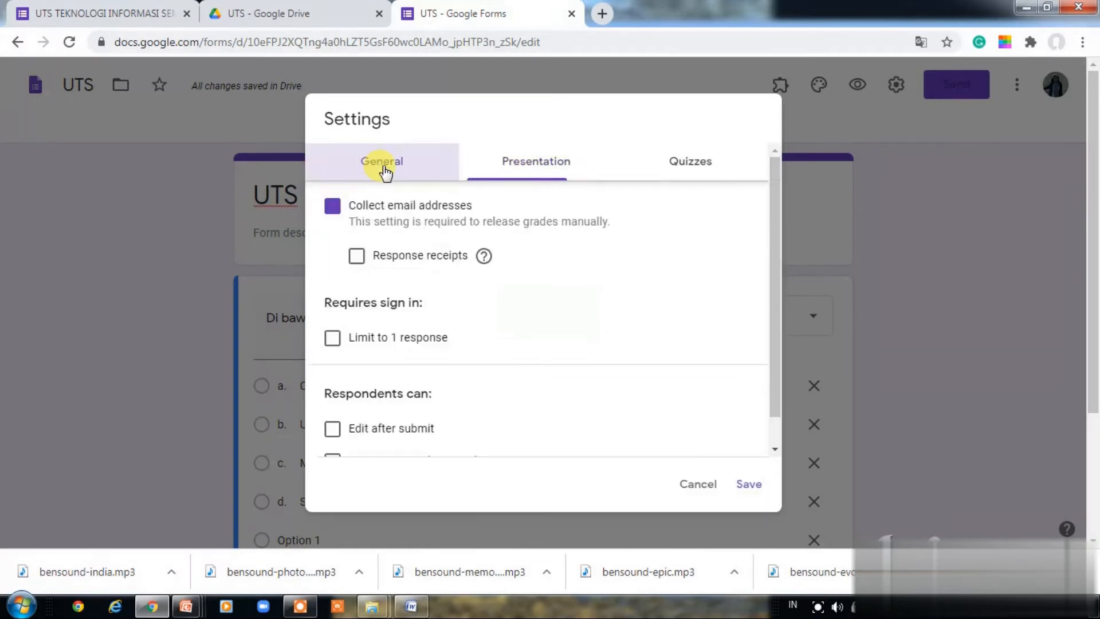
left_click(332, 208)
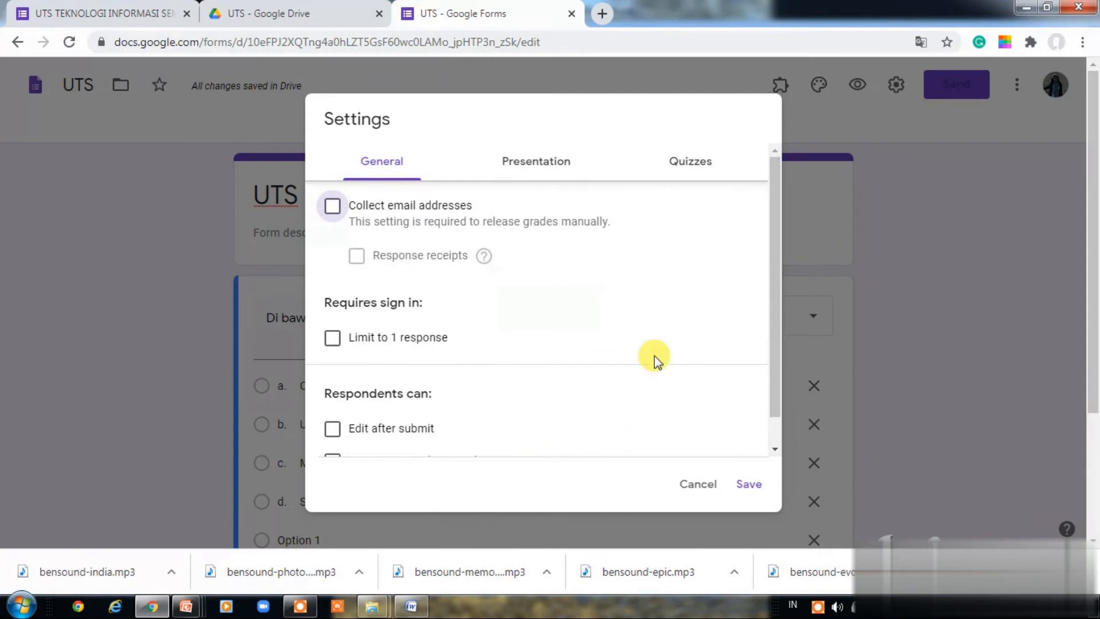
left_click(750, 486)
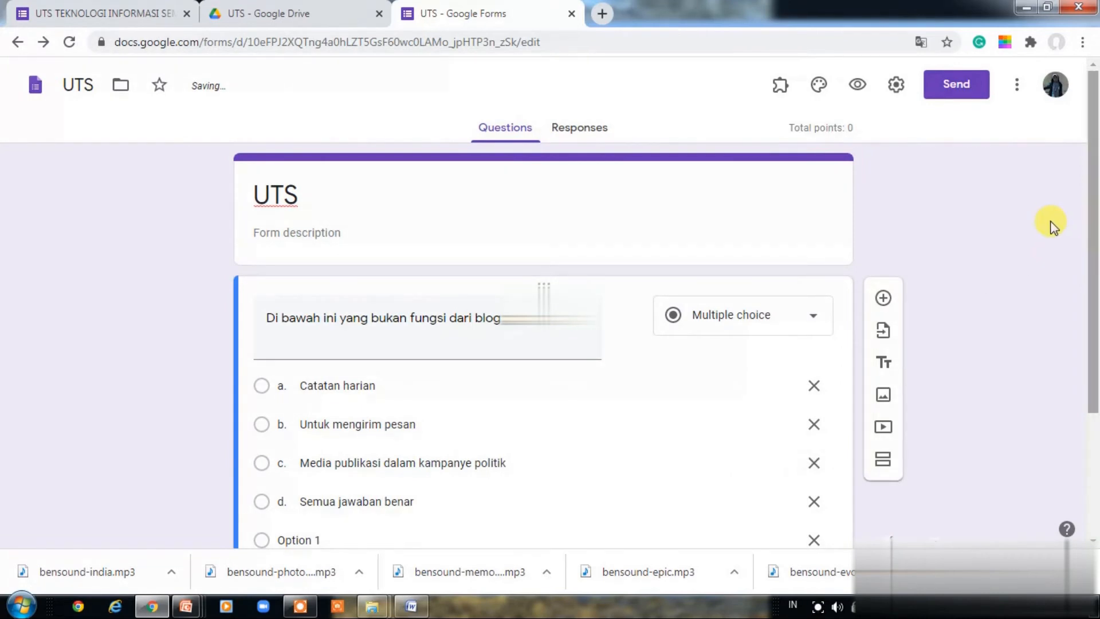
Step: Set the blog question's answer key to "d. Semua jawaban benar" with 2 points
scroll(1094, 223, "down", 1)
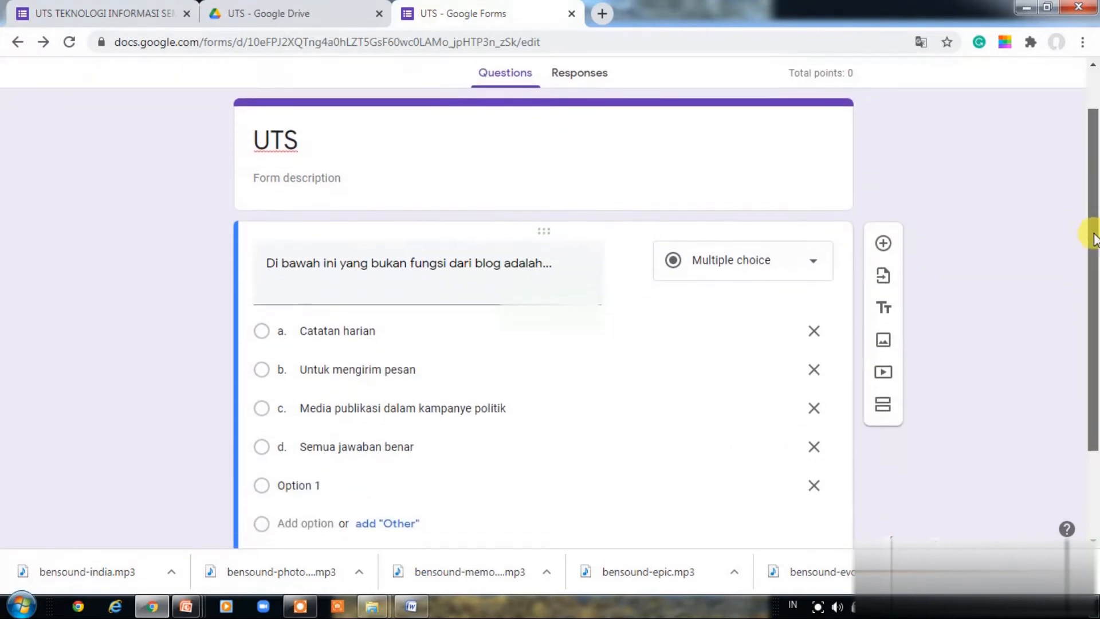
scroll(584, 331, "down", 1)
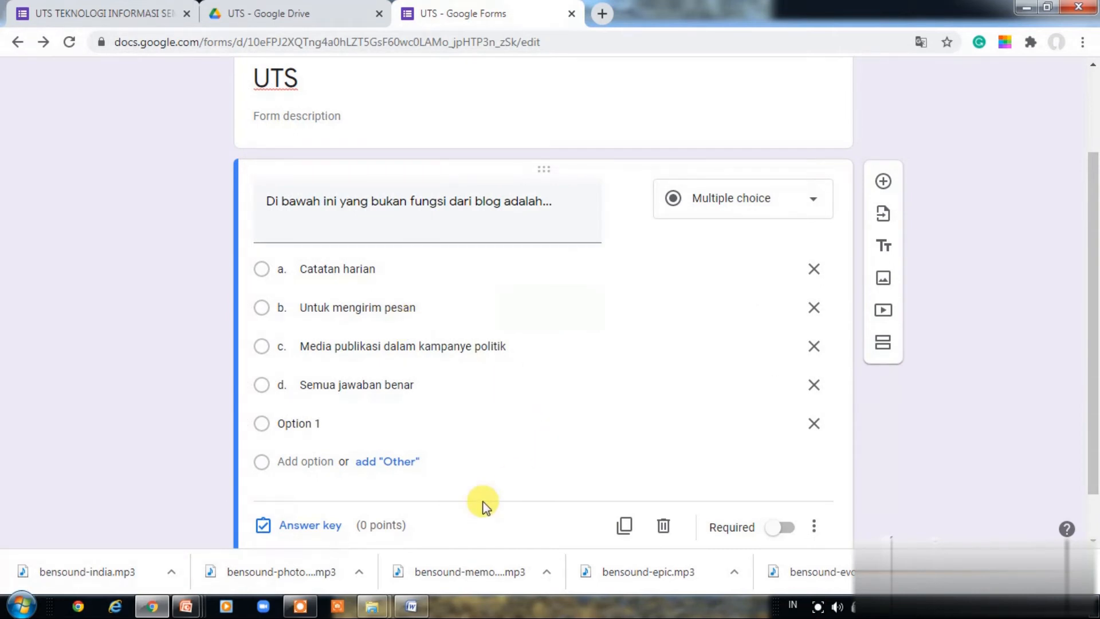
left_click(315, 524)
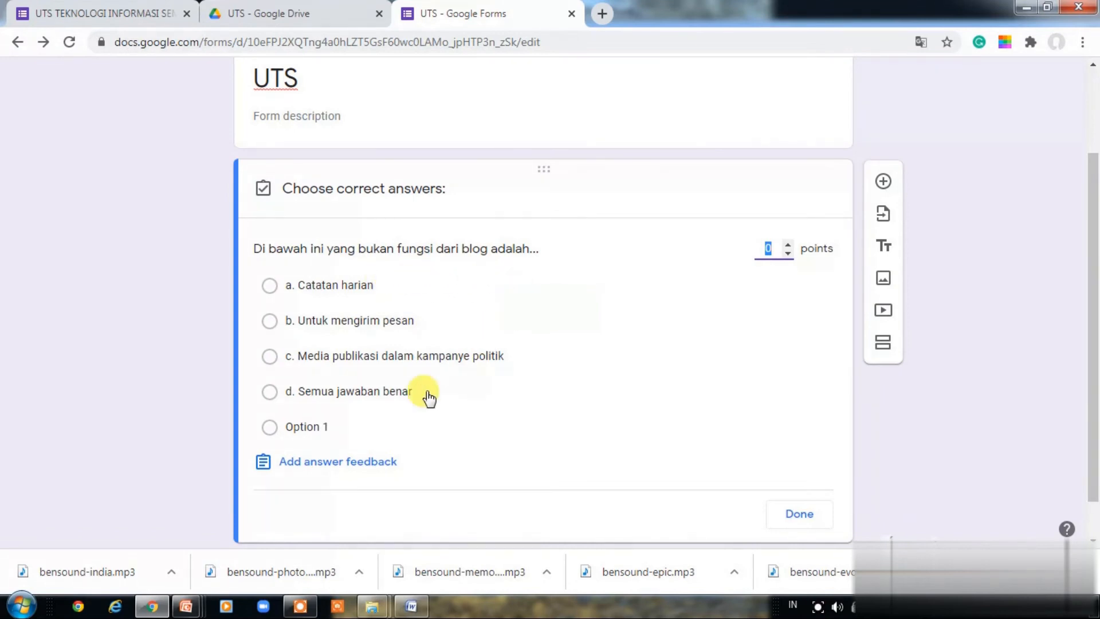
left_click(269, 392)
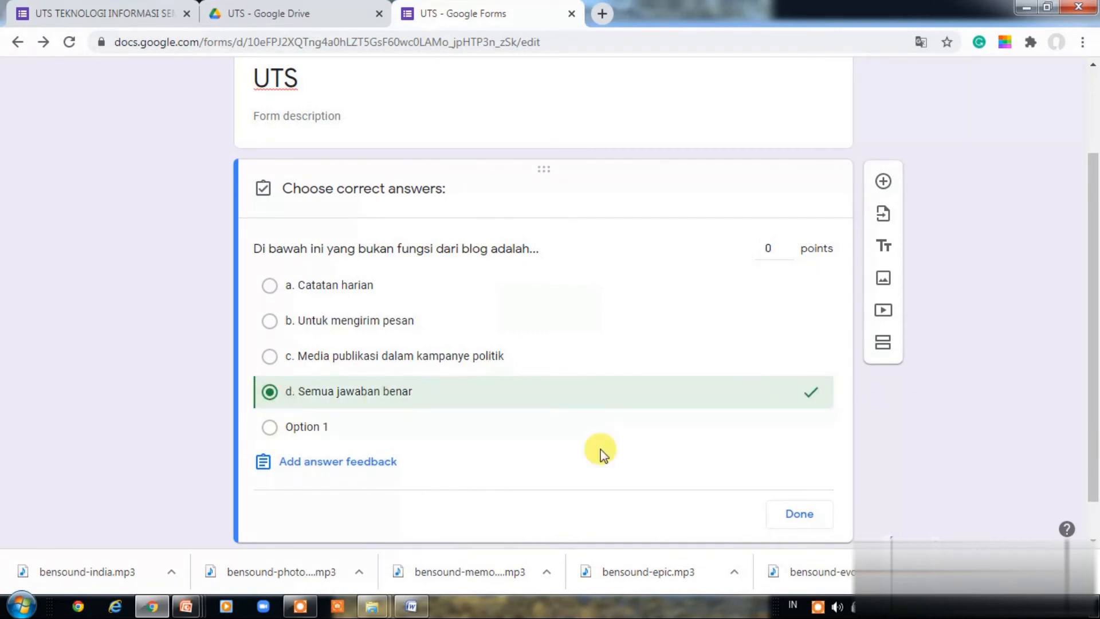
left_click(775, 249)
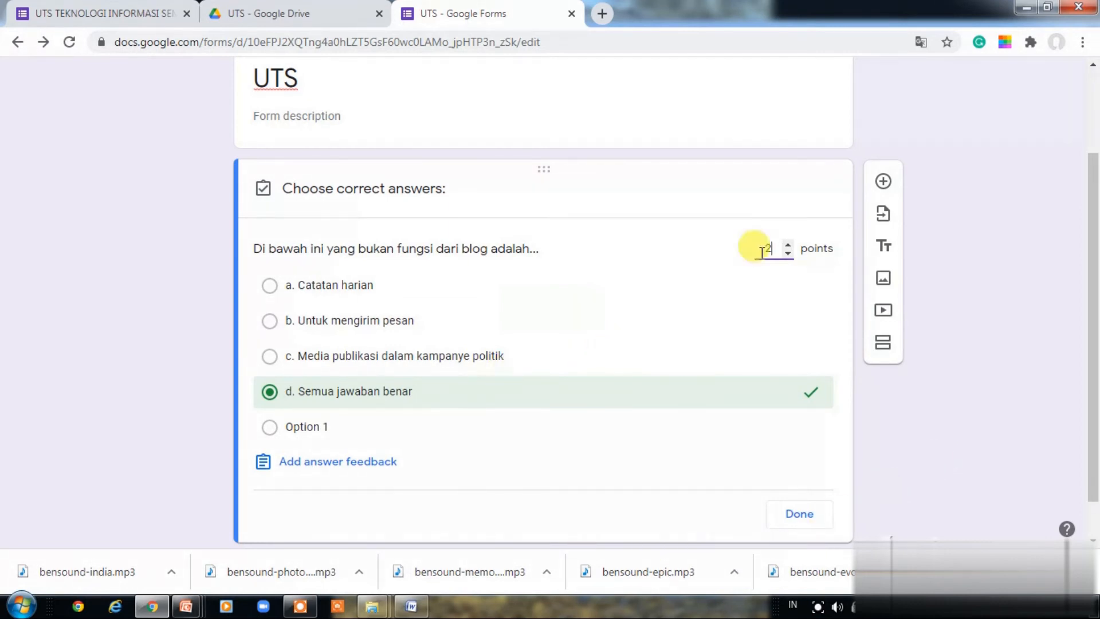
left_click(799, 514)
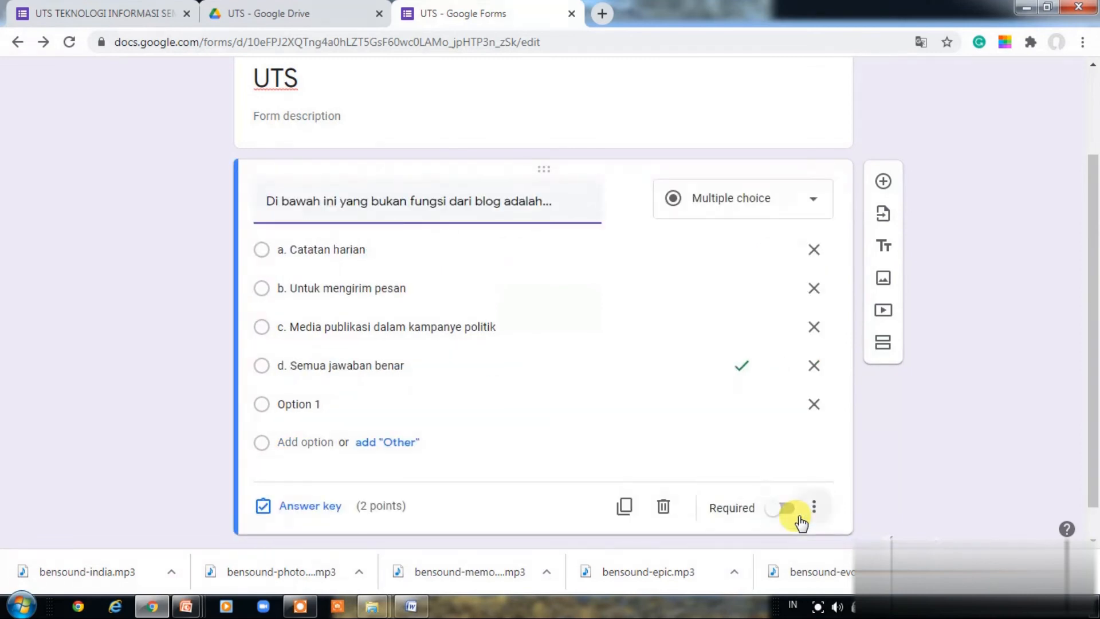
Step: Add a required short-answer question titled NAMA directly below the form's title section
mouse_move(1087, 266)
left_mouse_down()
mouse_move(1080, 177)
mouse_move(1089, 351)
mouse_move(1080, 246)
left_mouse_up()
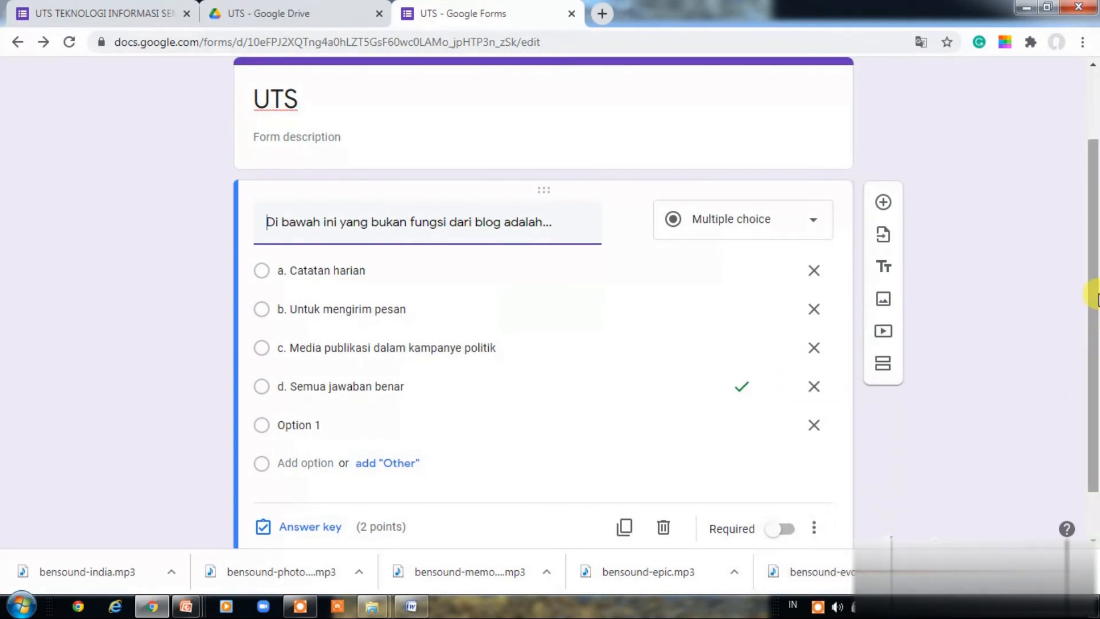
left_click_drag(1095, 265, 1084, 202)
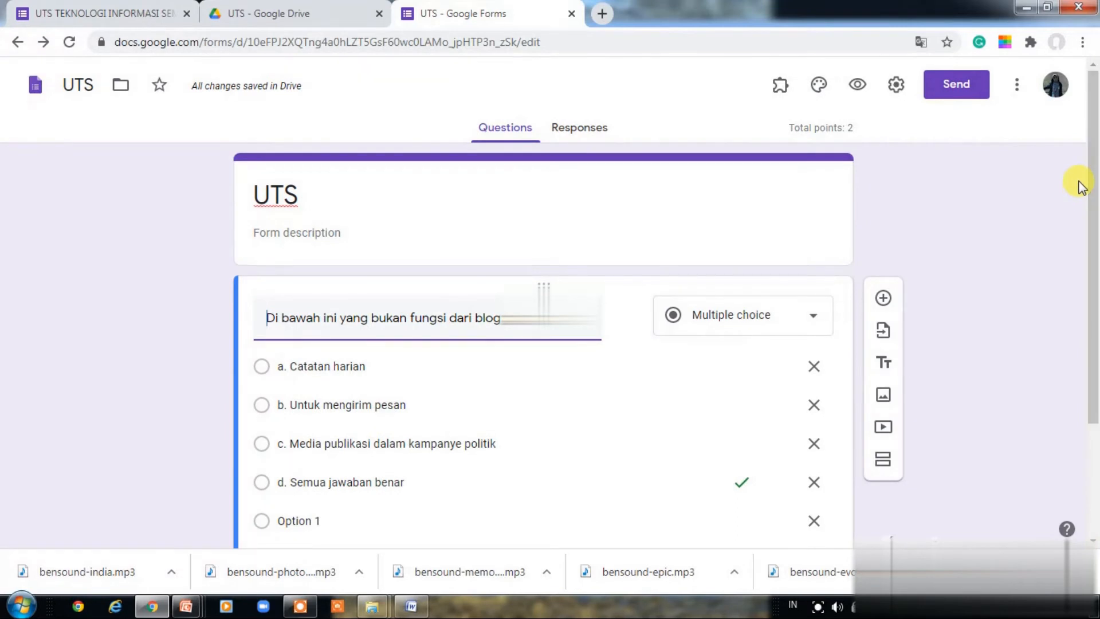
left_click(798, 197)
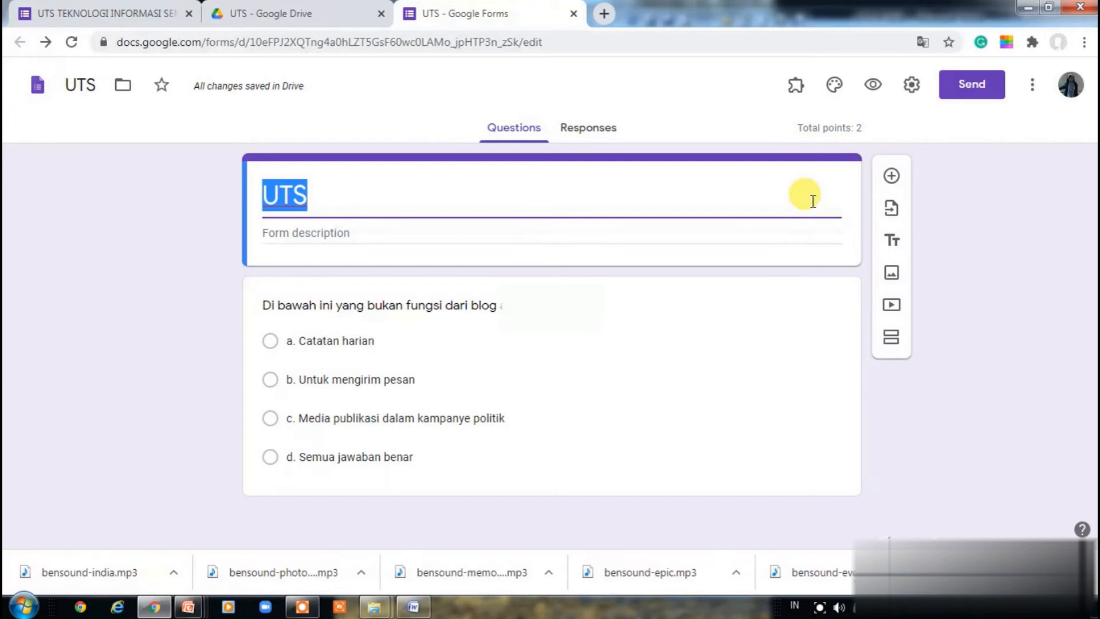
left_click(892, 177)
left_click(309, 304)
left_click(302, 317)
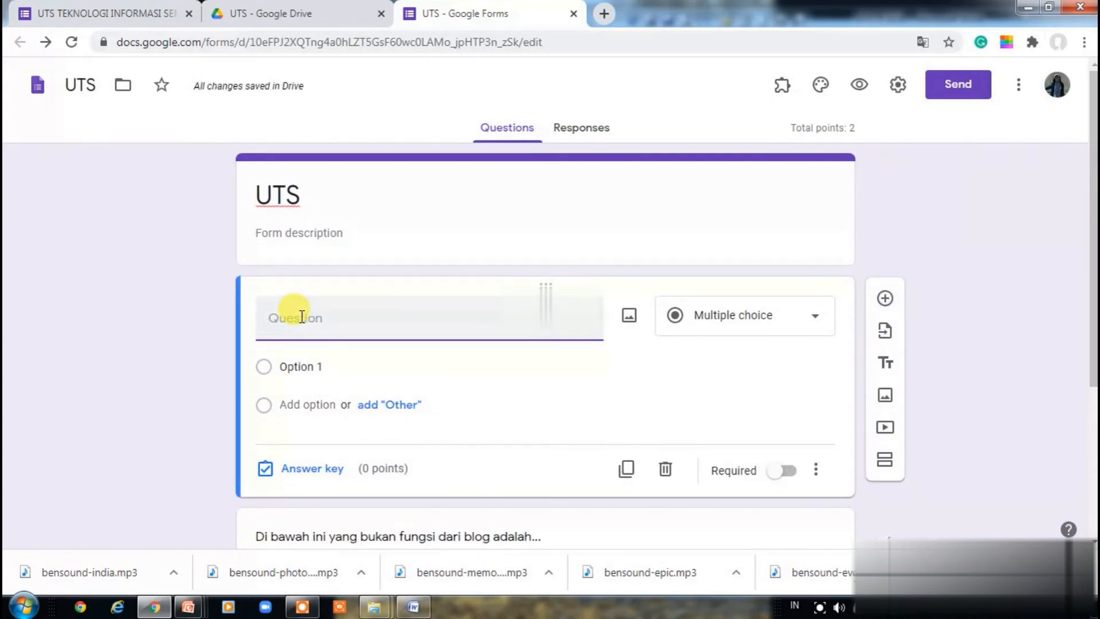
type("n")
key("BackSpace")
type("NAMA")
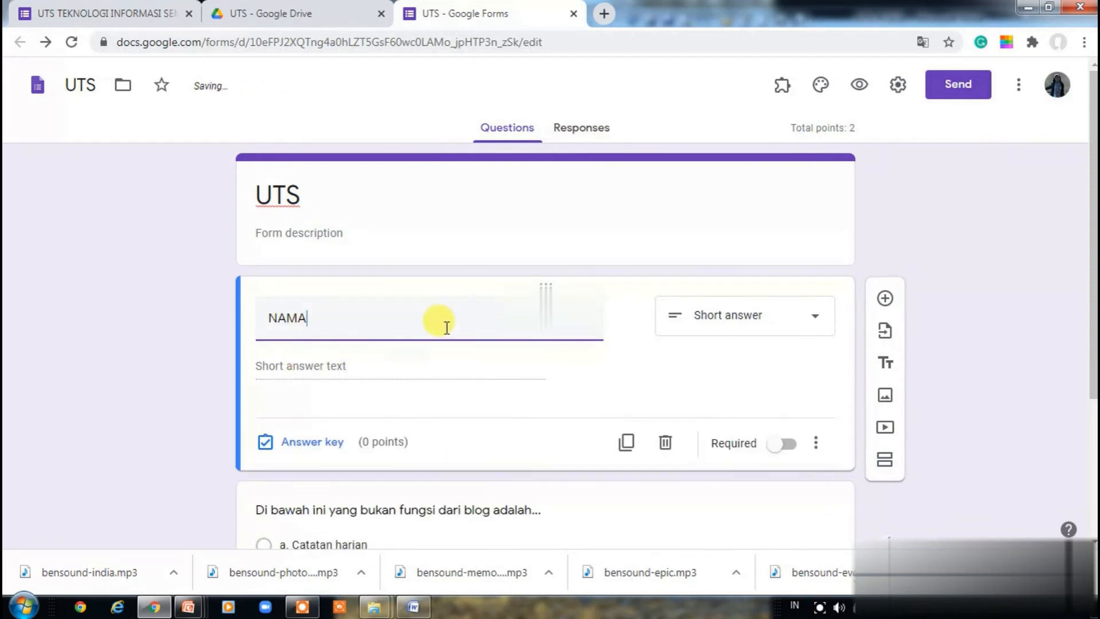
left_click(466, 352)
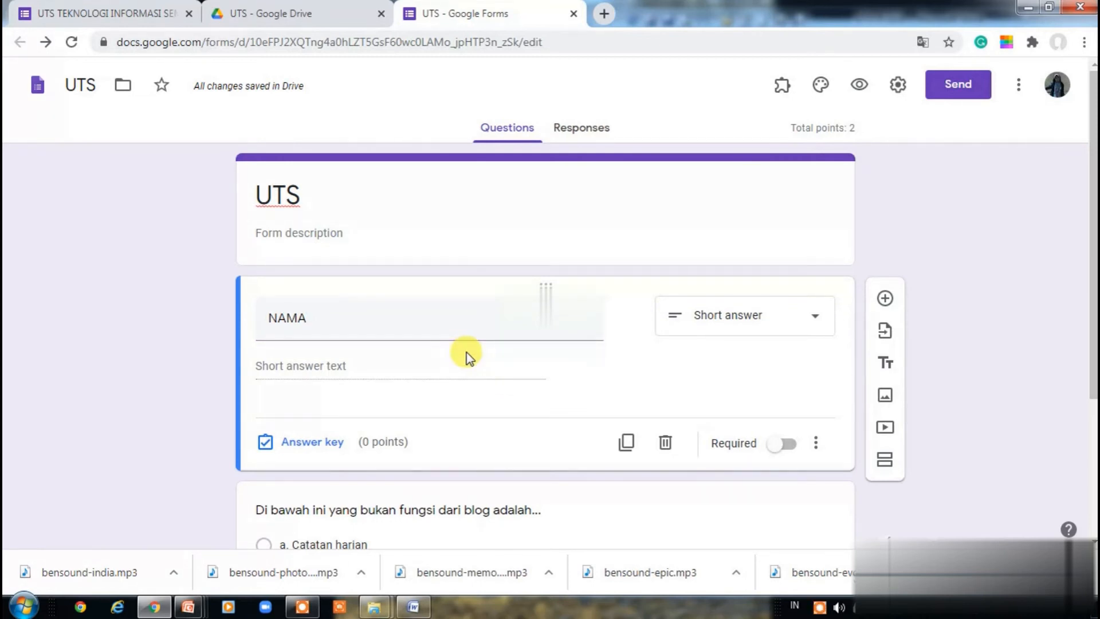
left_click(777, 450)
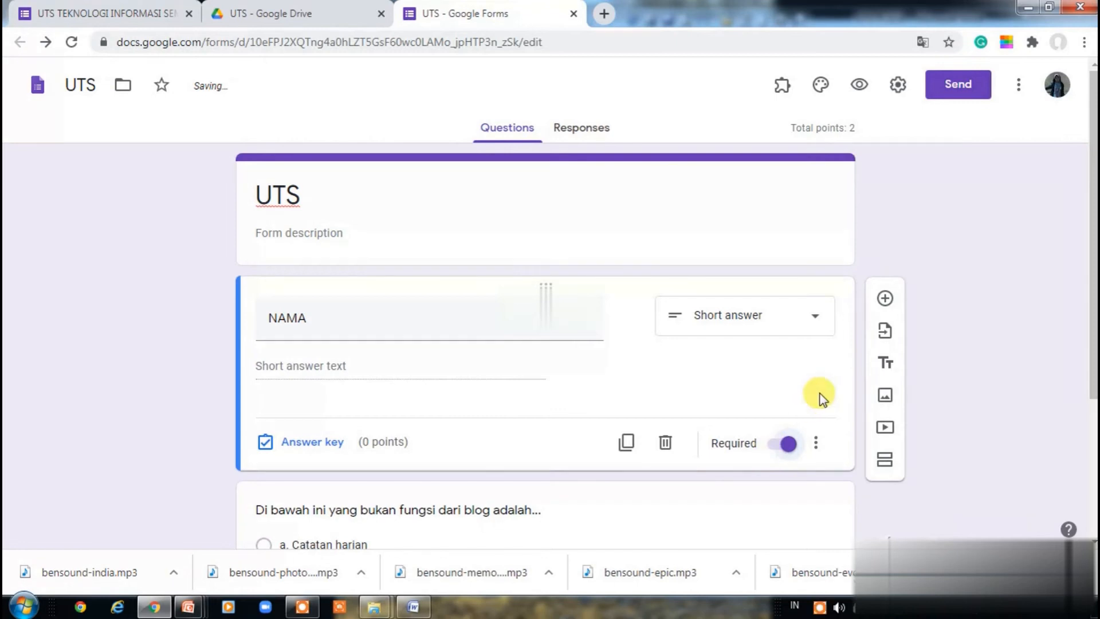
Step: Add a multiple-choice question titled PRODI directly below the NAMA question
left_click(885, 299)
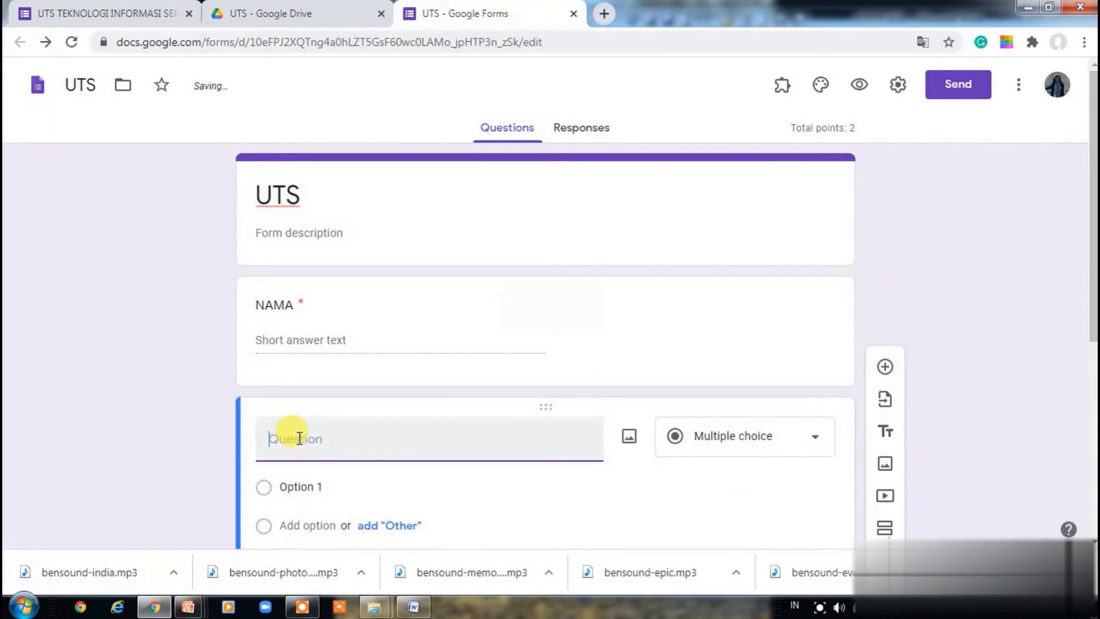
type("PROD")
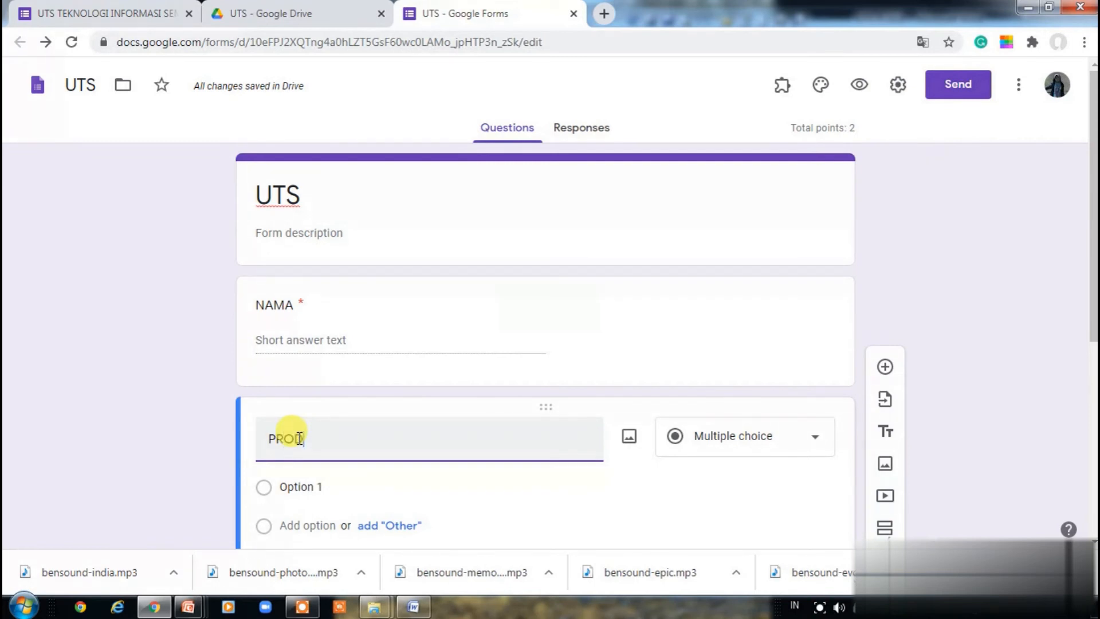
type("I")
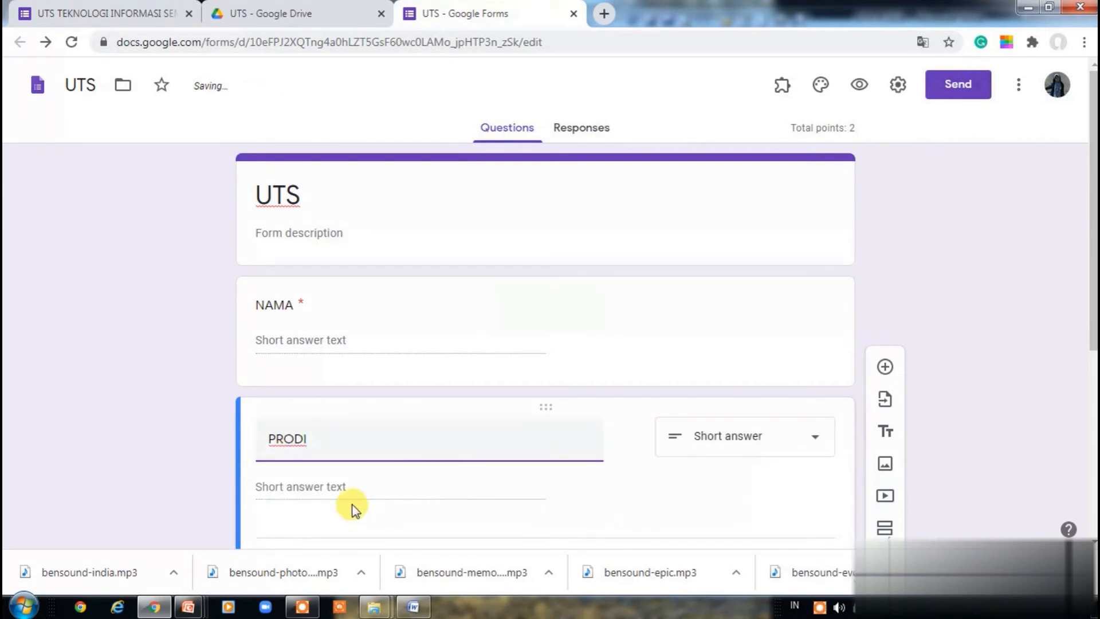
left_click(816, 444)
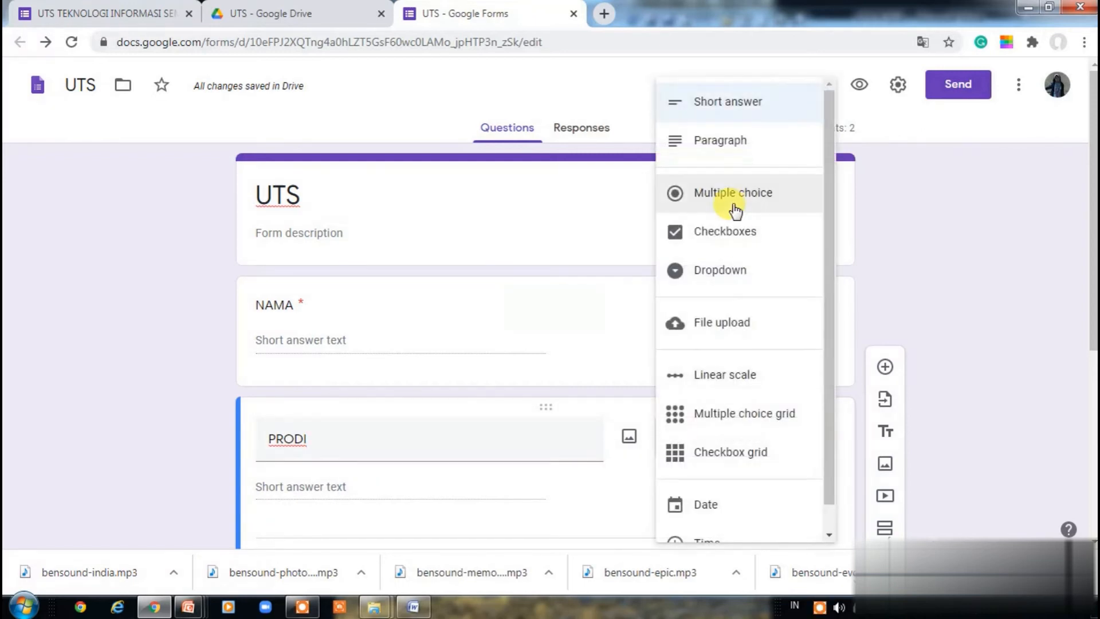
left_click(738, 205)
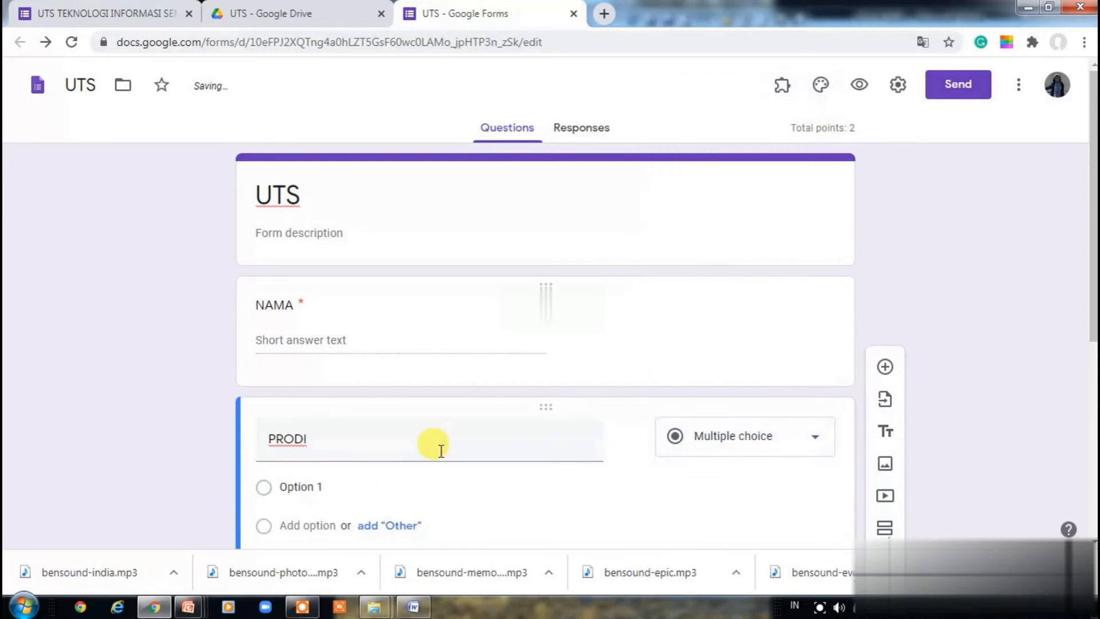
Step: Give the PRODI question the options DIII and S1, and make it required
left_click(283, 486)
key("BackSpace")
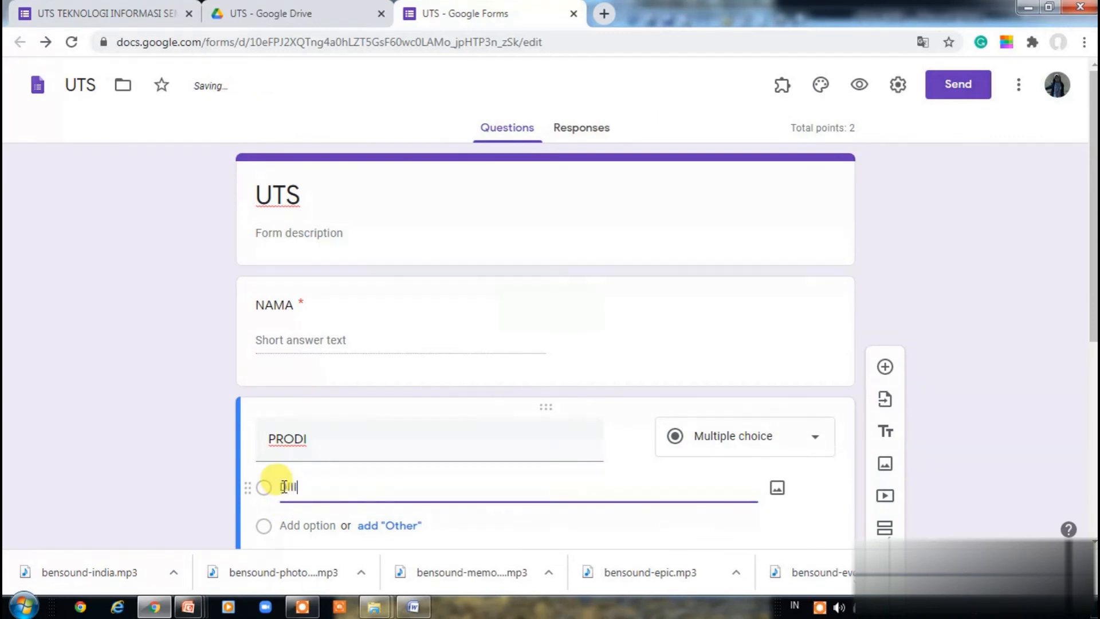
type("DIII")
left_click(286, 518)
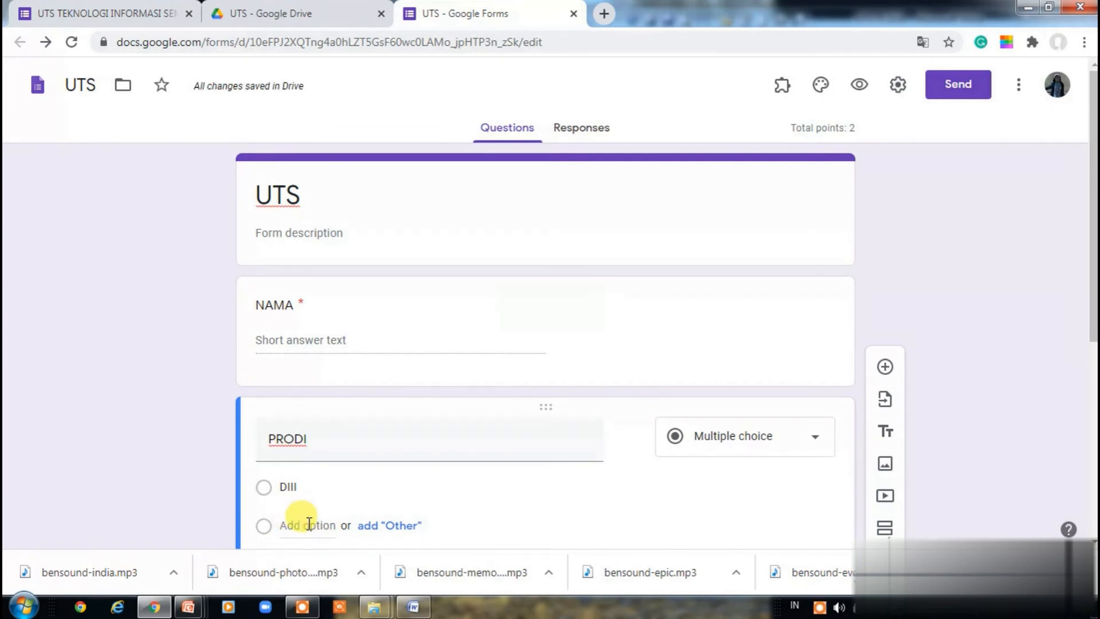
left_click(300, 523)
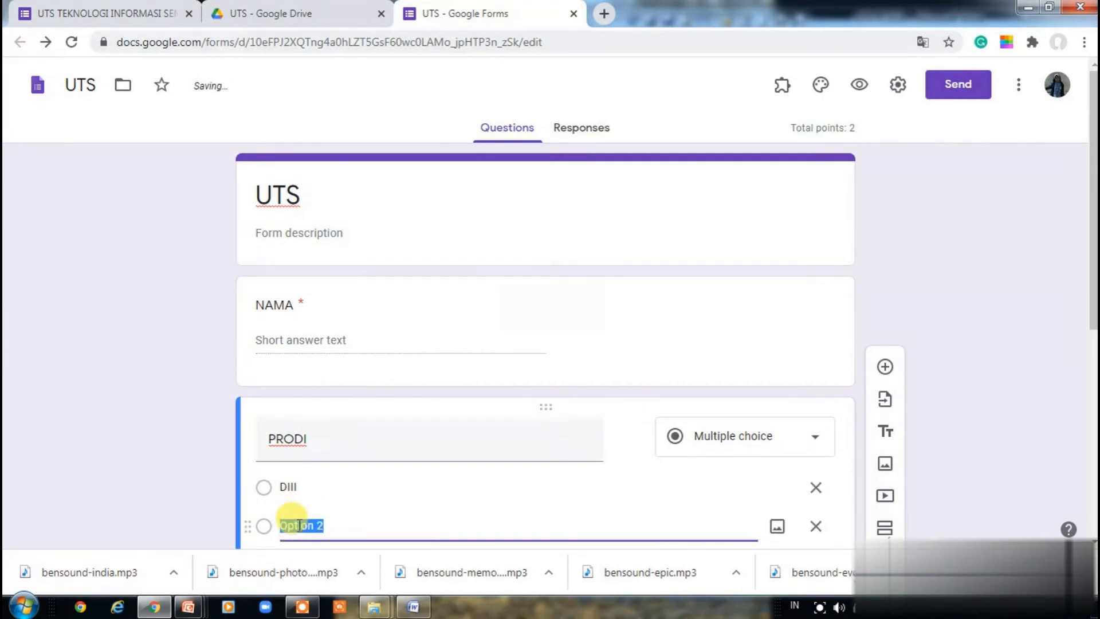
type("S1")
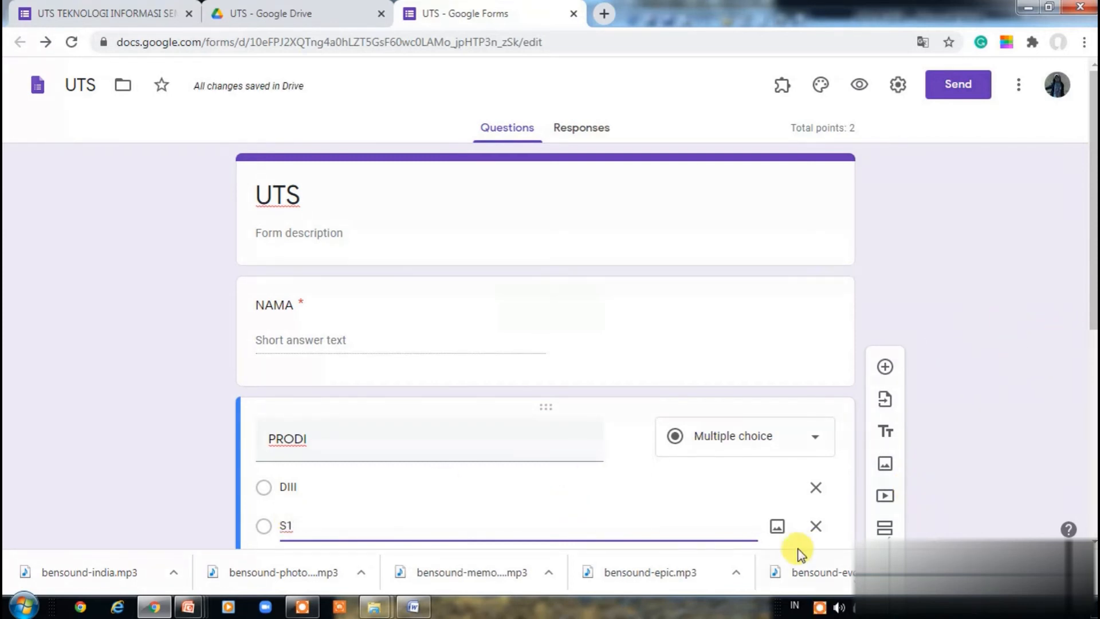
left_click_drag(1091, 324, 1090, 373)
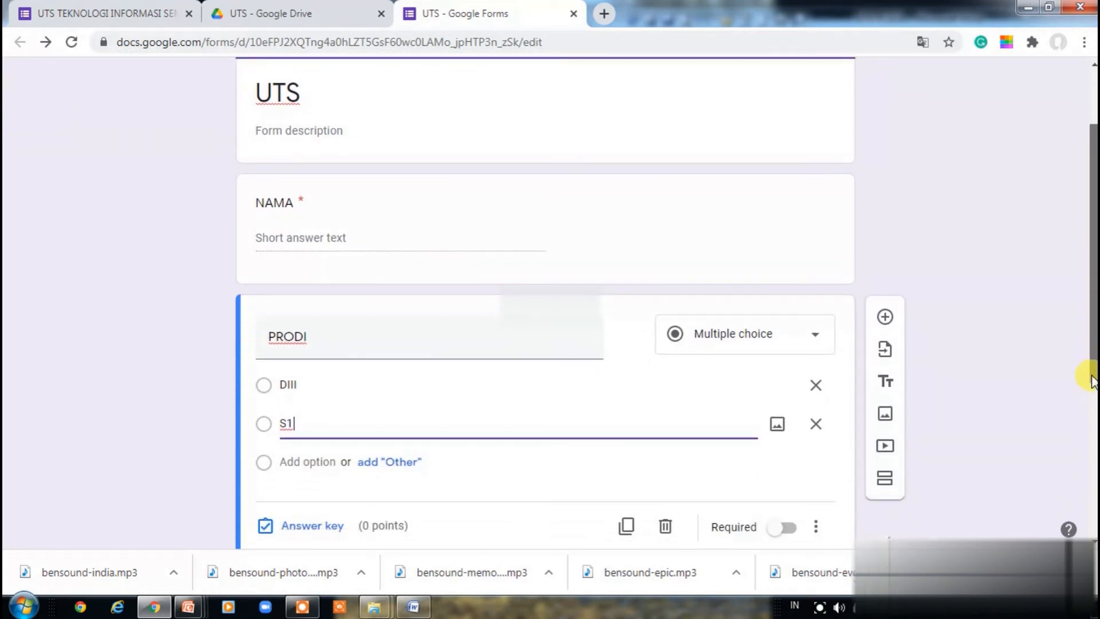
left_click(780, 524)
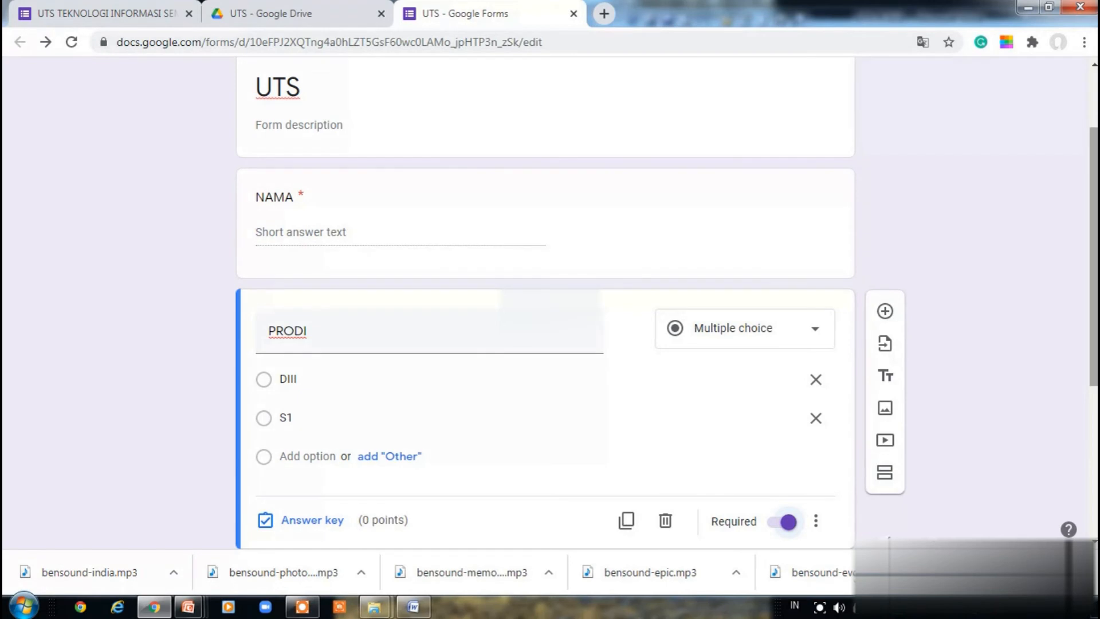
Step: Insert the purple spheres picture from the Work and School themes as the form's header image, and close the theme options
scroll(1091, 349, "up", 3)
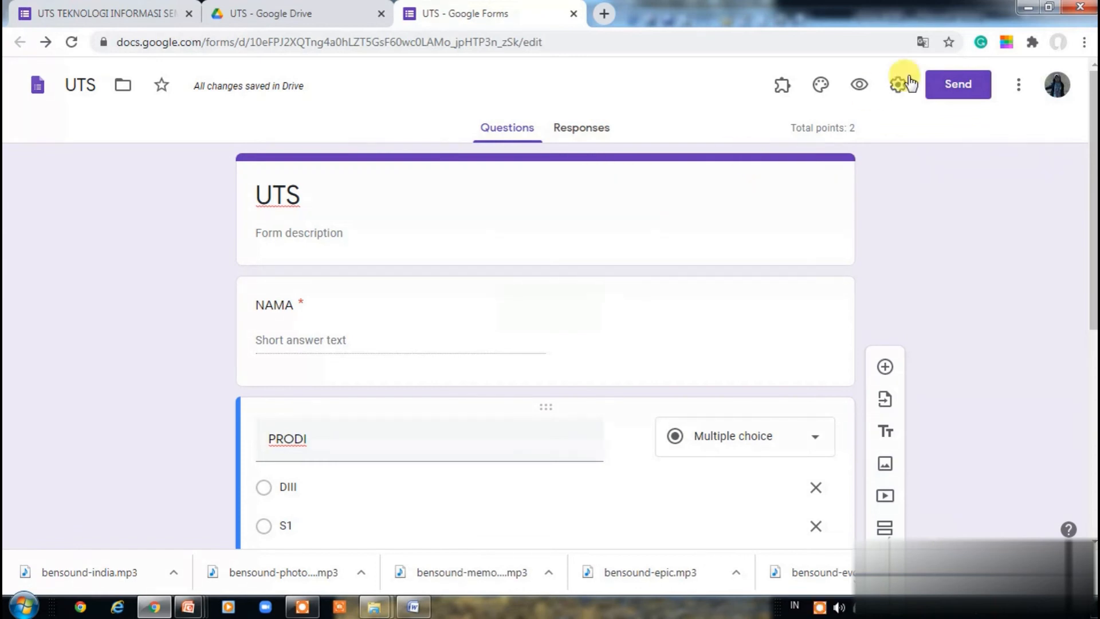
left_click(821, 88)
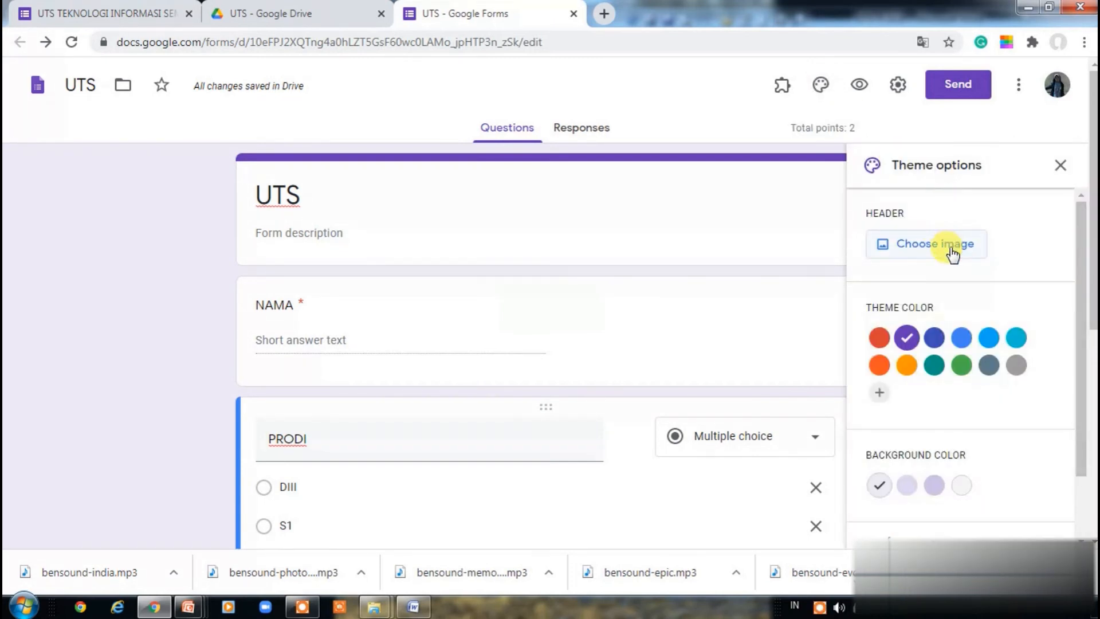
left_click(950, 252)
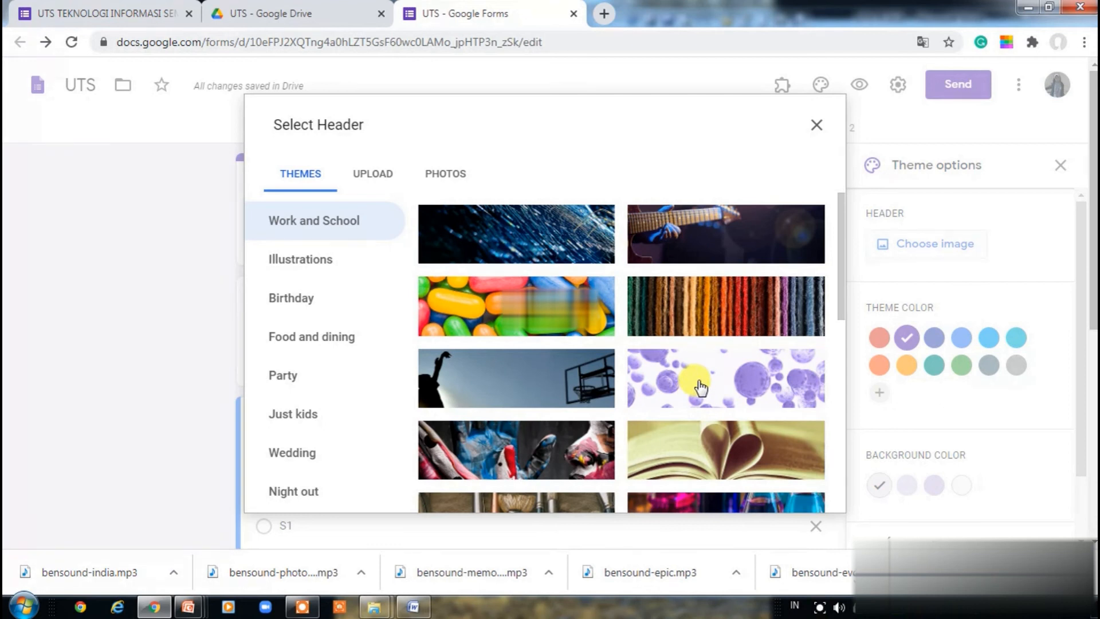
left_click(374, 173)
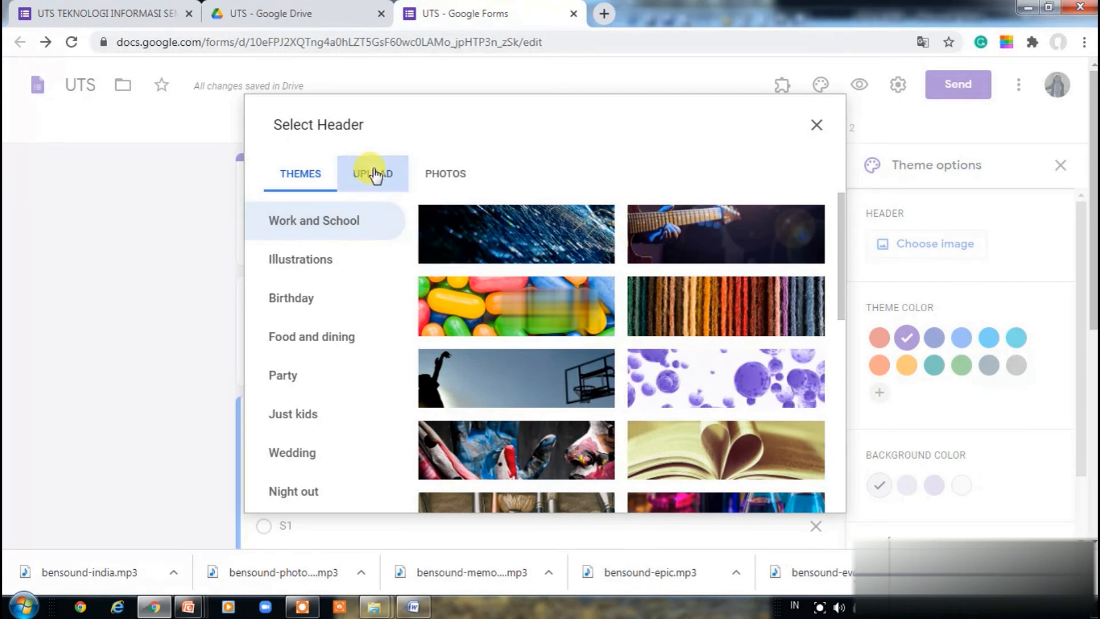
left_click(543, 403)
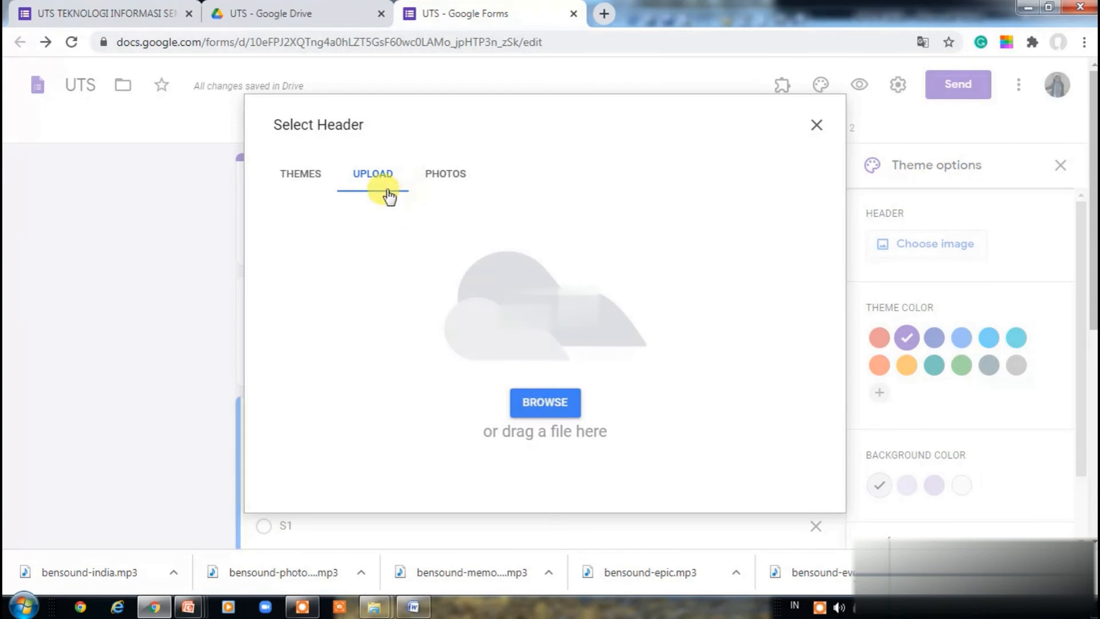
left_click(295, 179)
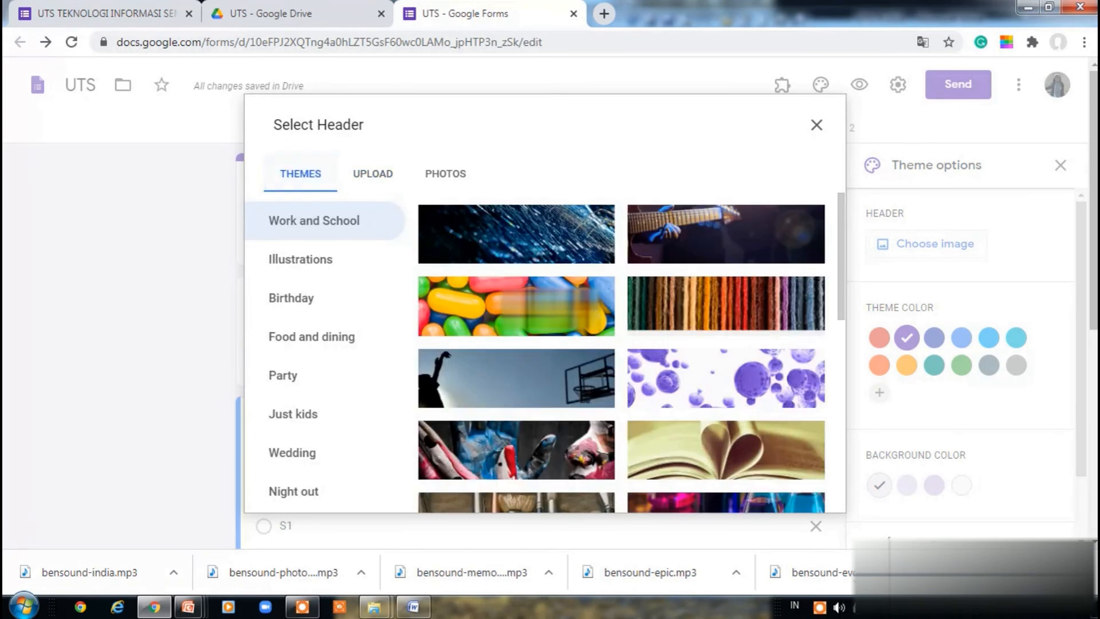
left_click(748, 374)
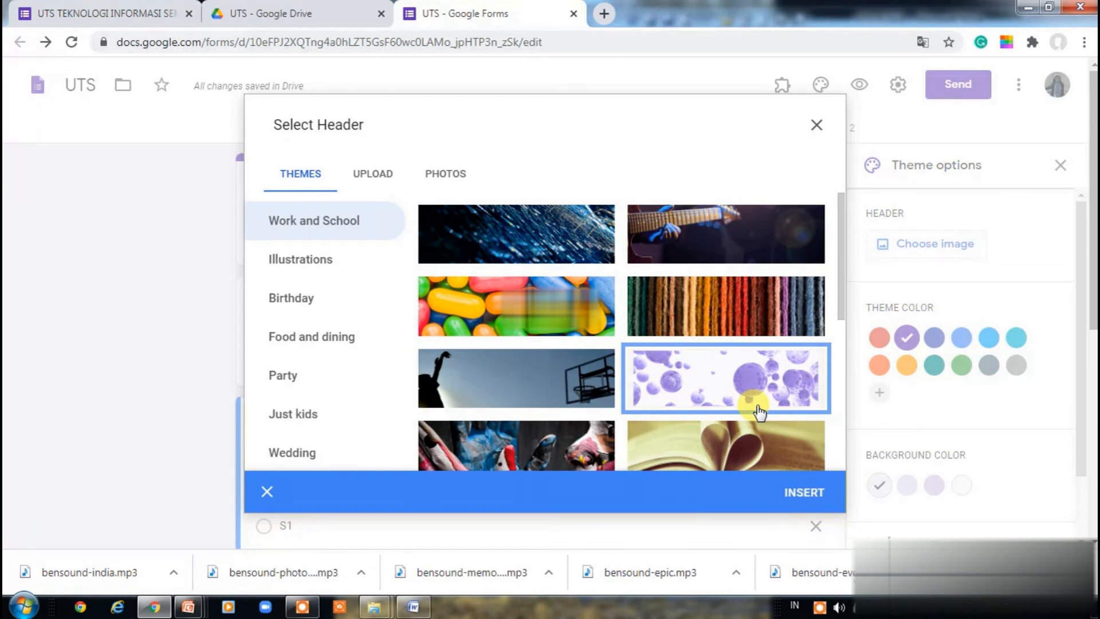
left_click(800, 494)
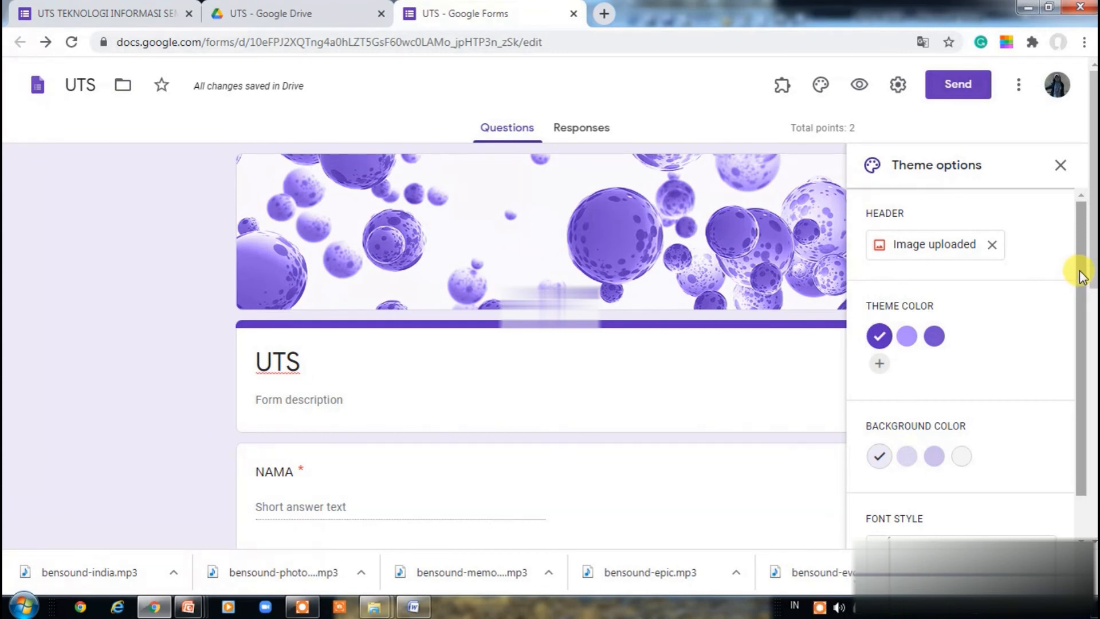
scroll(1081, 275, "down", 1)
left_click(1060, 165)
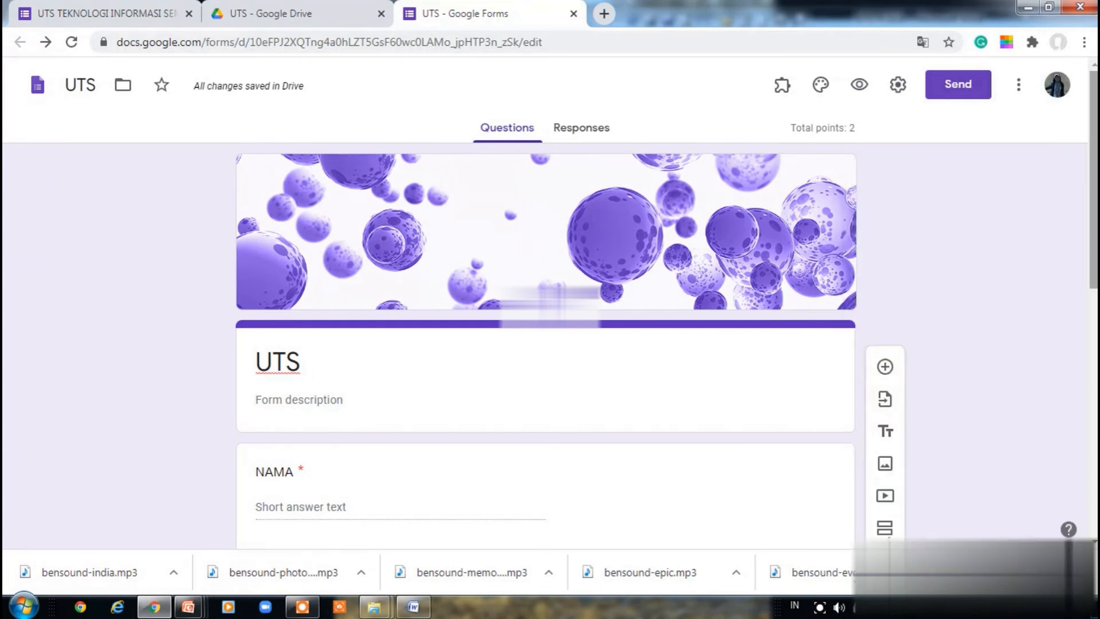
Step: Add a new section titled SOAL between the PRODI question and the blog question
left_click_drag(1091, 246, 1091, 374)
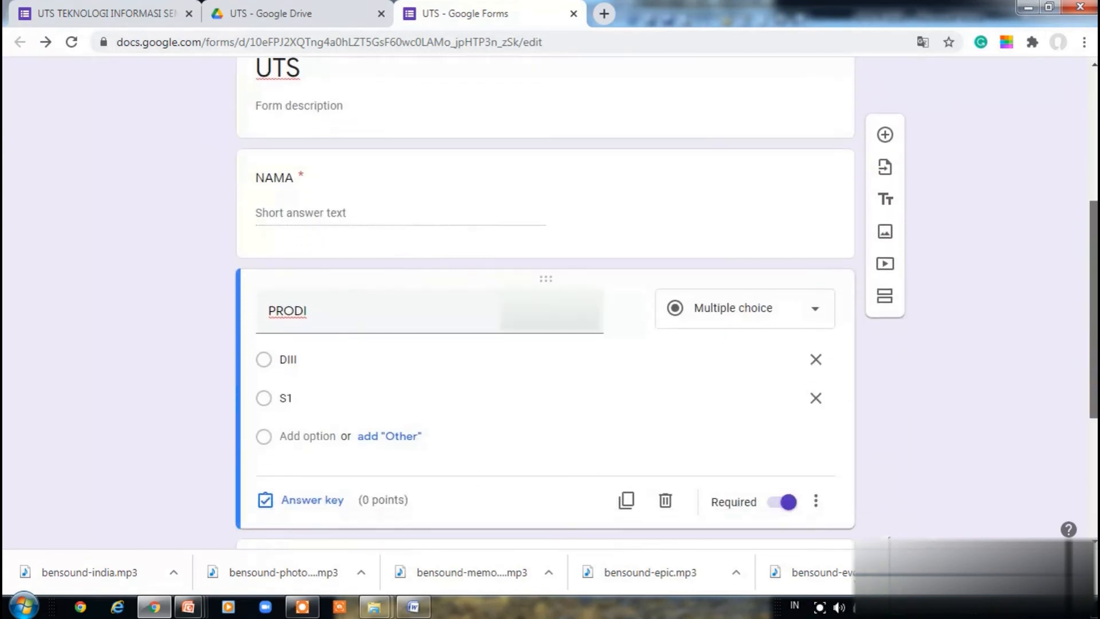
scroll(830, 326, "down", 3)
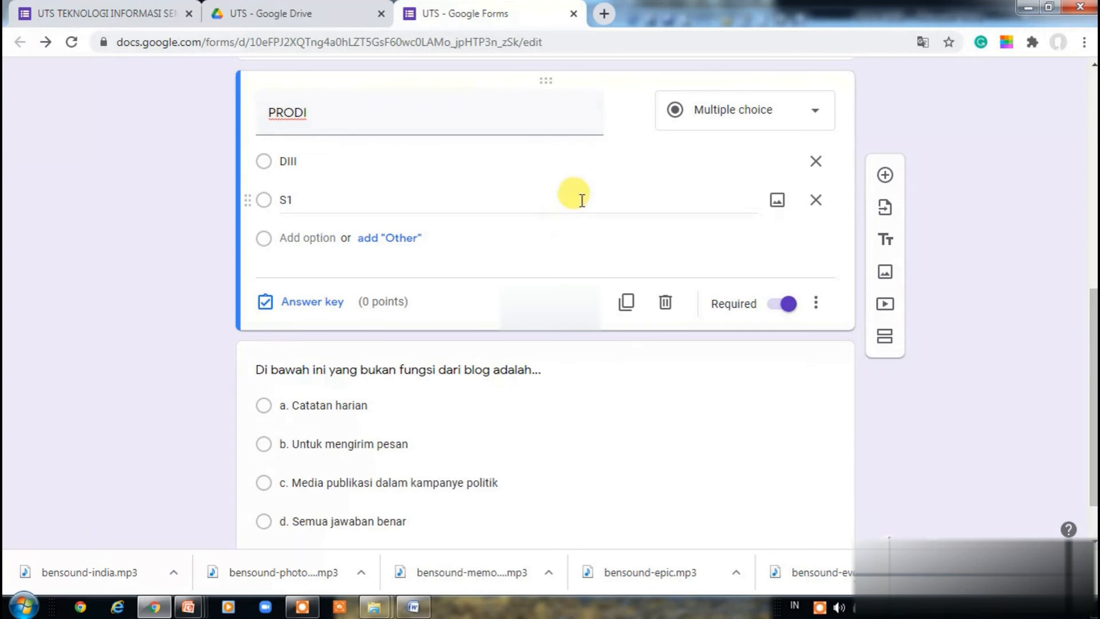
left_click(884, 337)
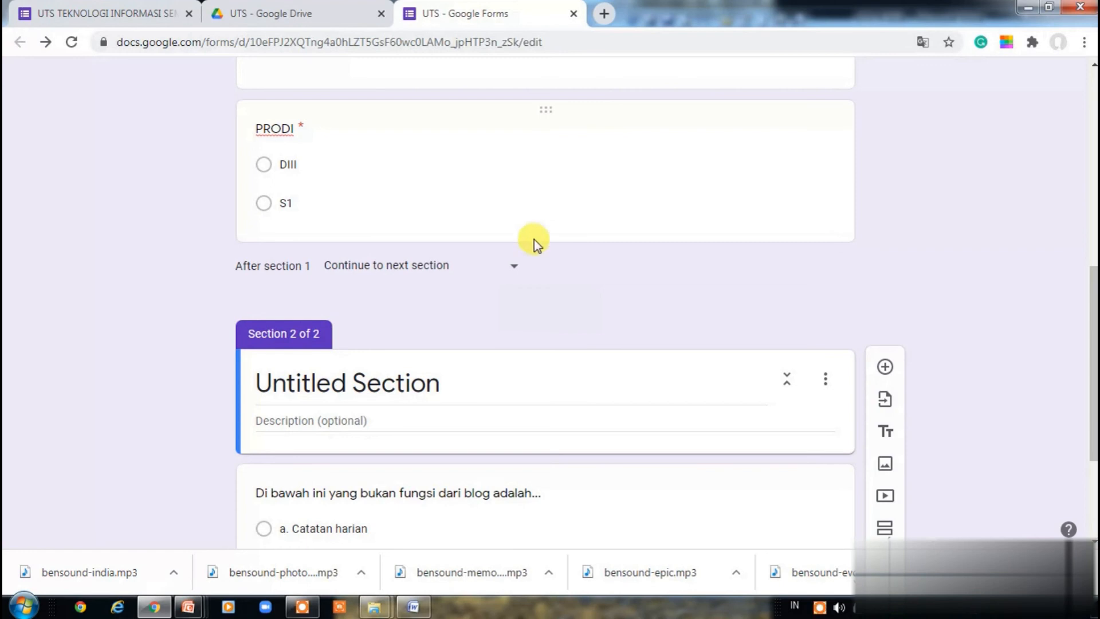
left_click(379, 383)
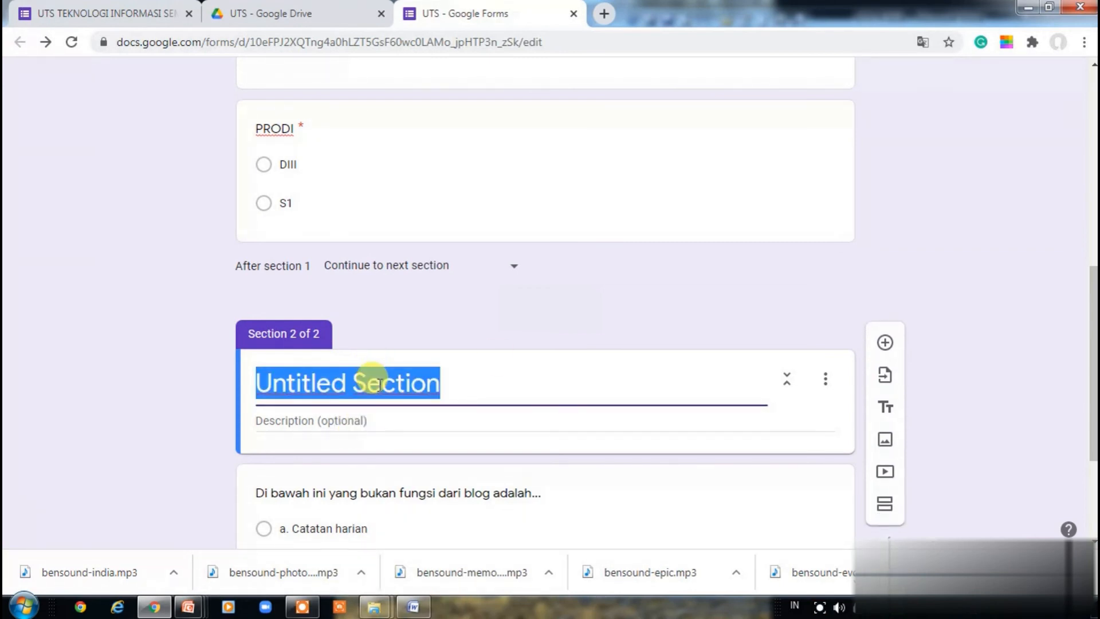
type("SOAL")
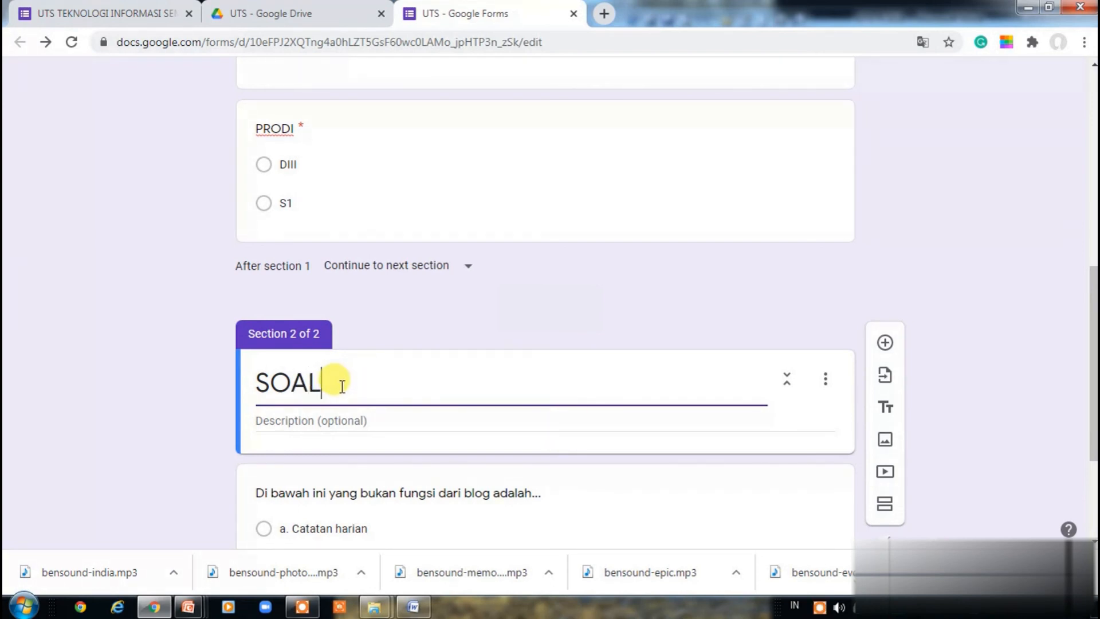
left_click(929, 269)
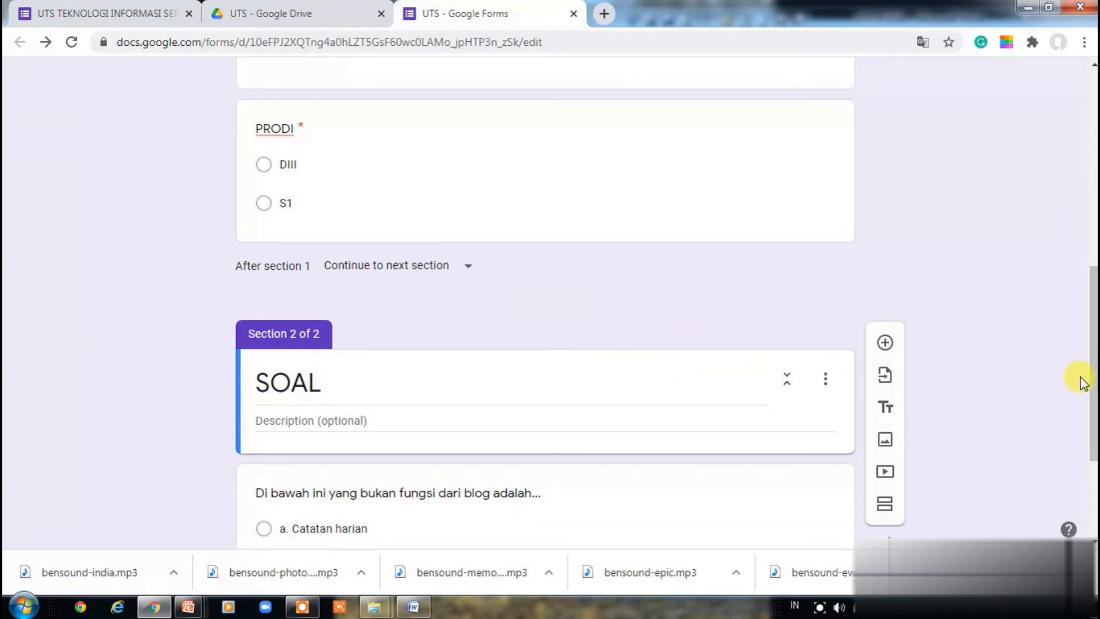
Step: Preview the form, choose DIII for PRODI, fill in the NAMA field, and continue to the SOAL section
left_click_drag(1091, 375, 1052, 170)
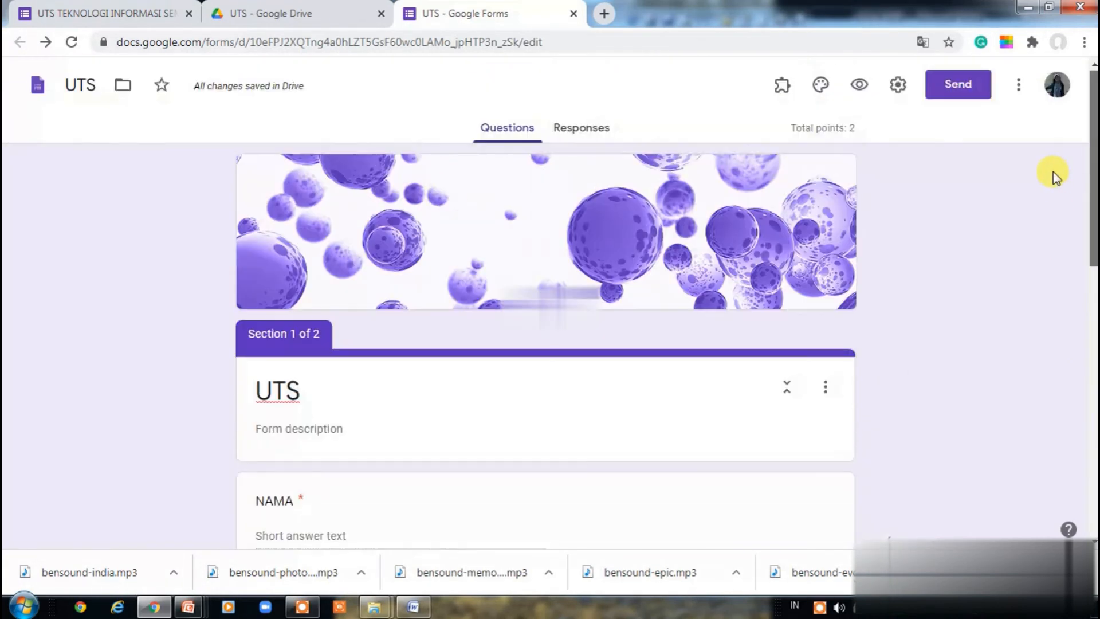
left_click(859, 86)
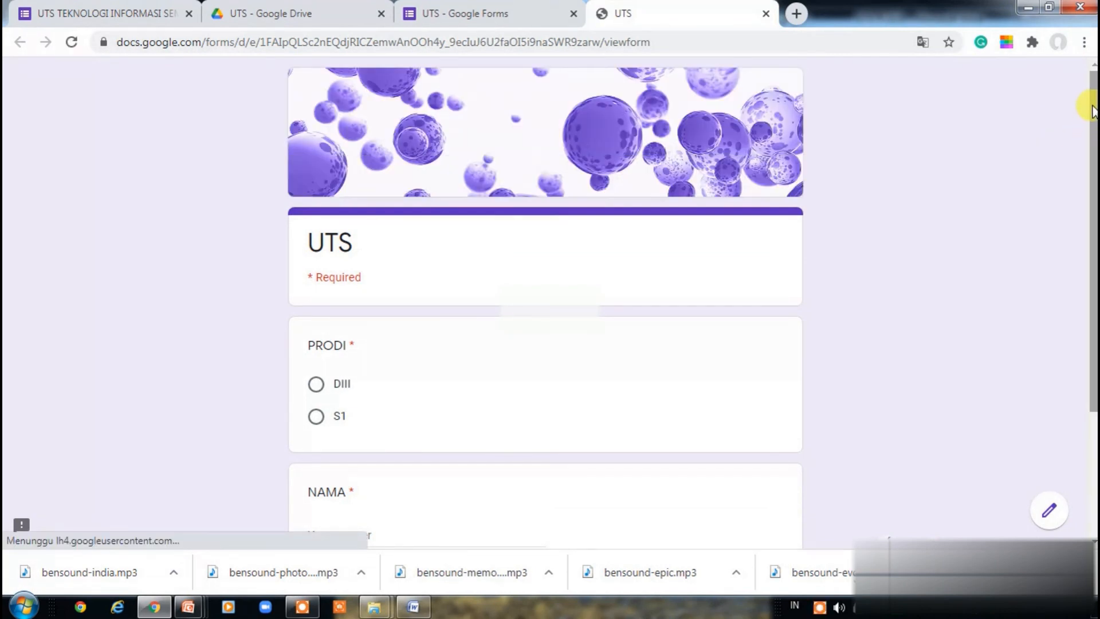
left_click_drag(1090, 118, 1094, 238)
left_click_drag(1090, 299, 1094, 191)
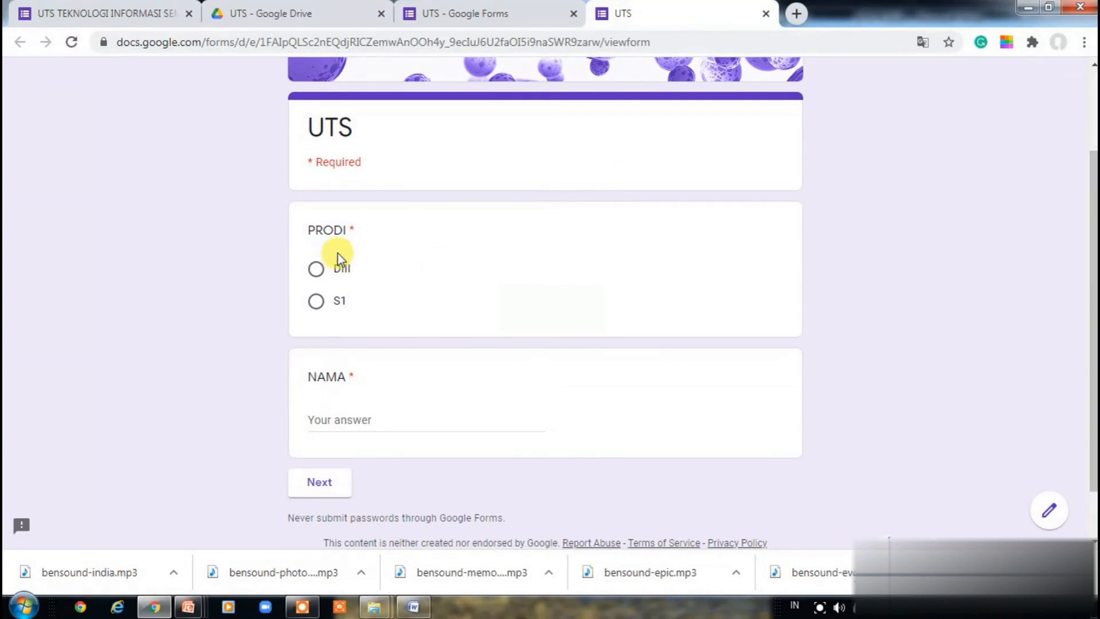
left_click(315, 269)
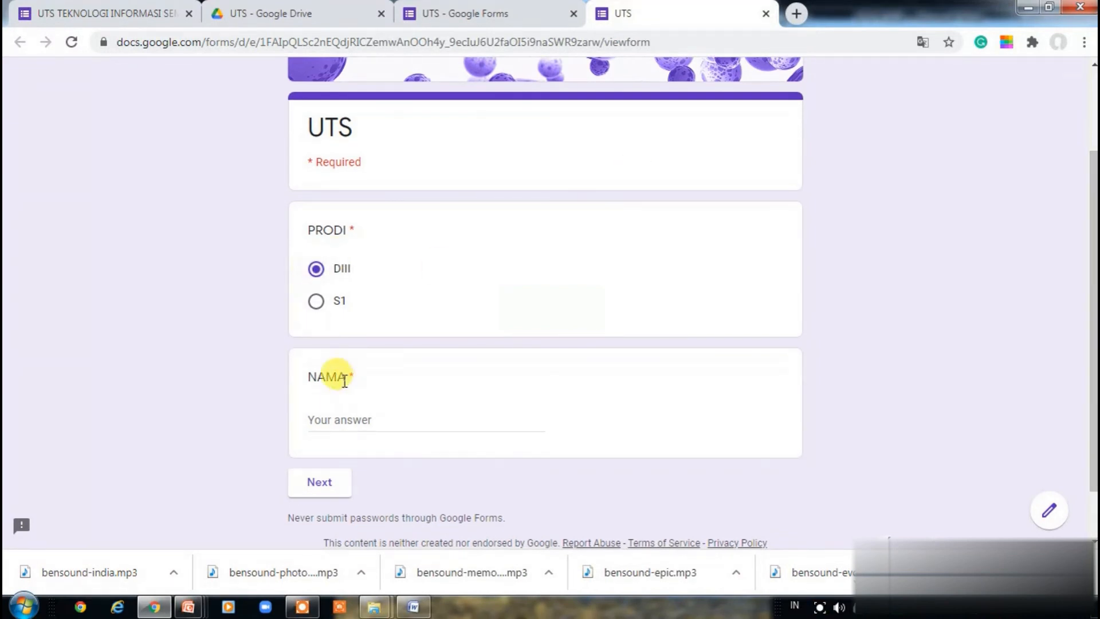
left_click(335, 419)
type("Y")
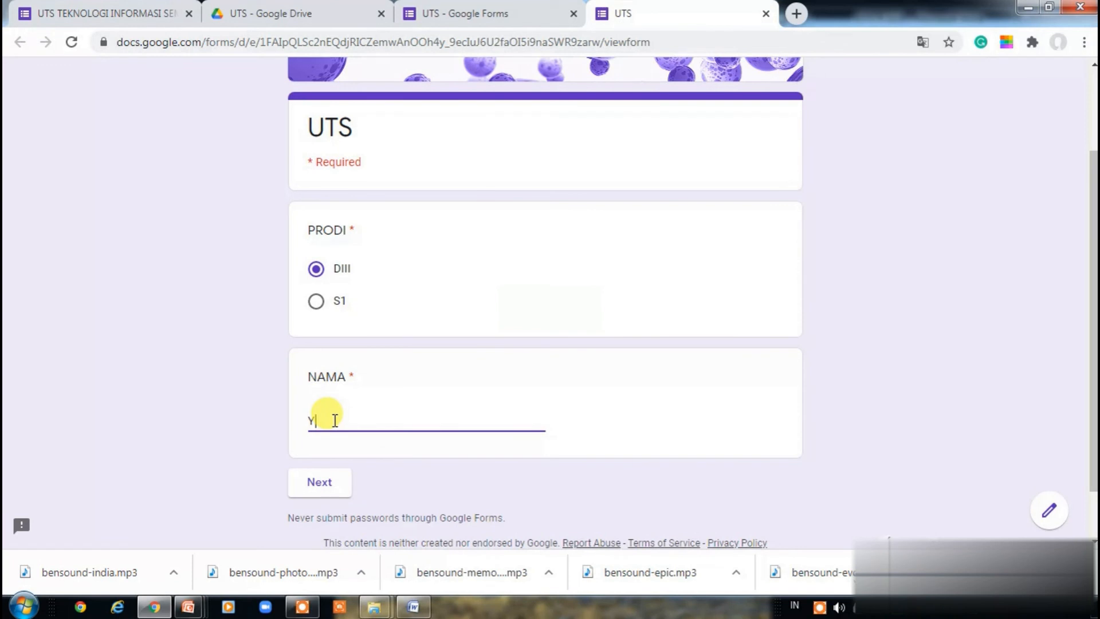
left_click(313, 489)
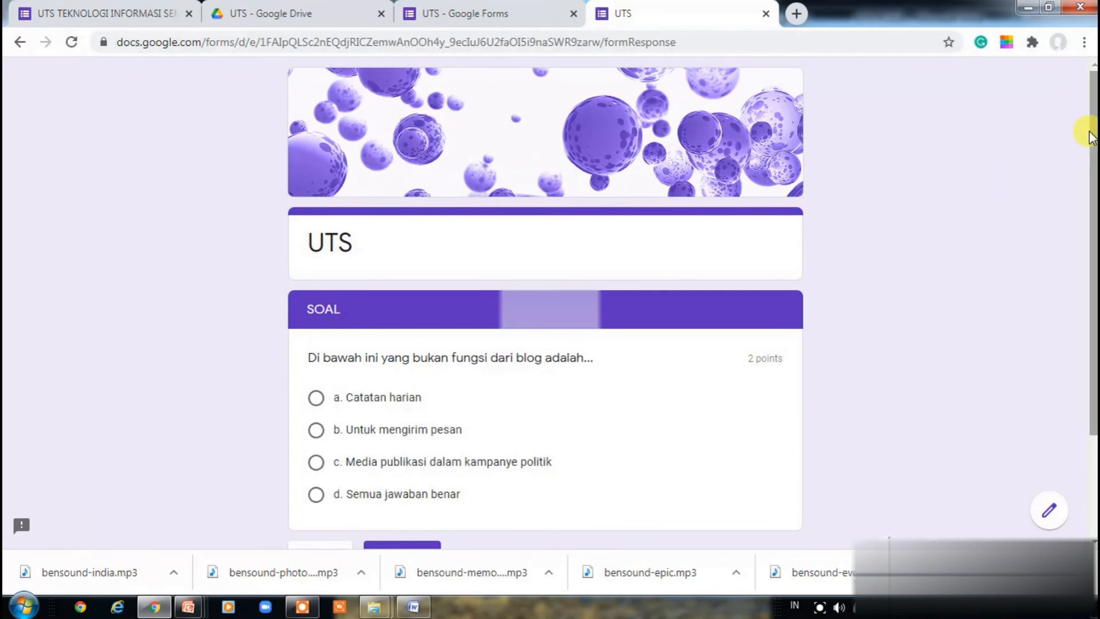
Step: Answer the blog question with "d. Semua jawaban benar" and submit the test response
scroll(1094, 127, "down", 2)
left_click_drag(1094, 310, 1093, 279)
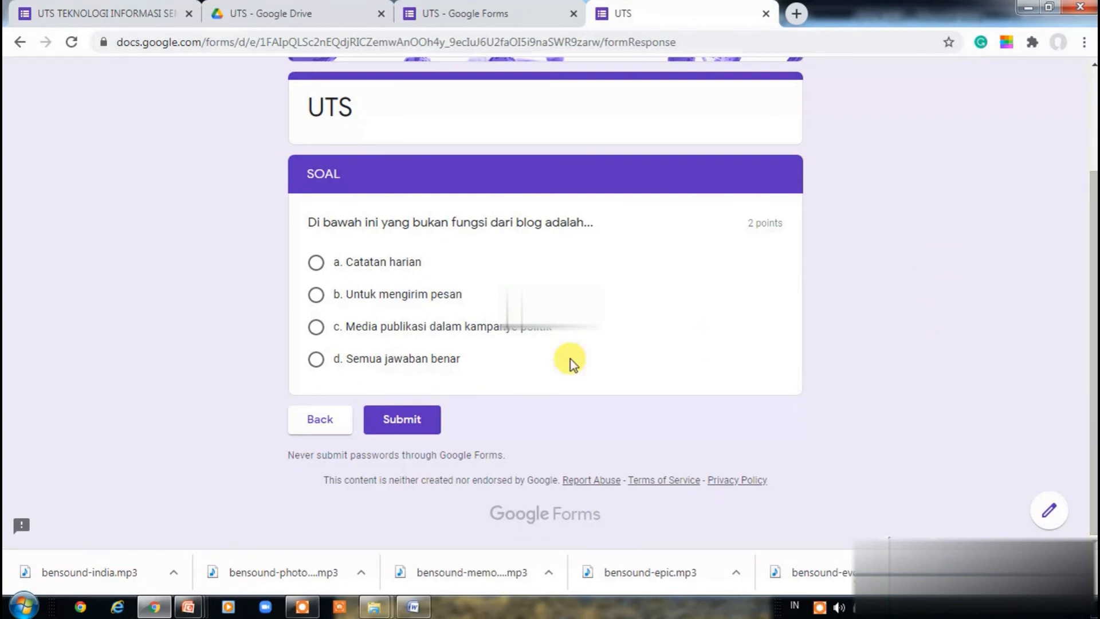
left_click(315, 360)
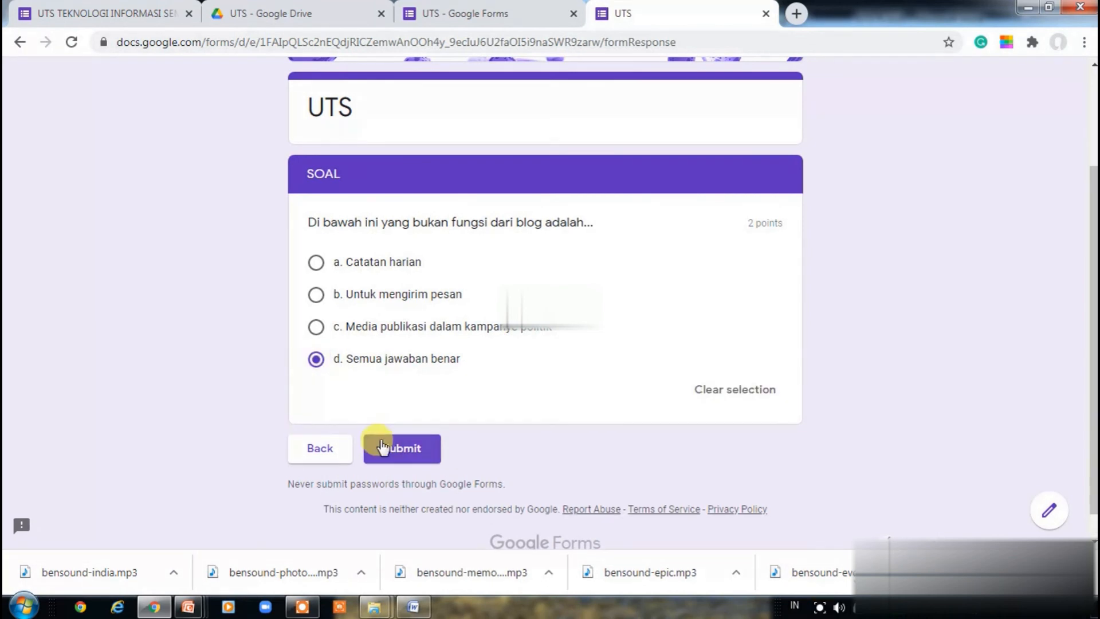
left_click(415, 452)
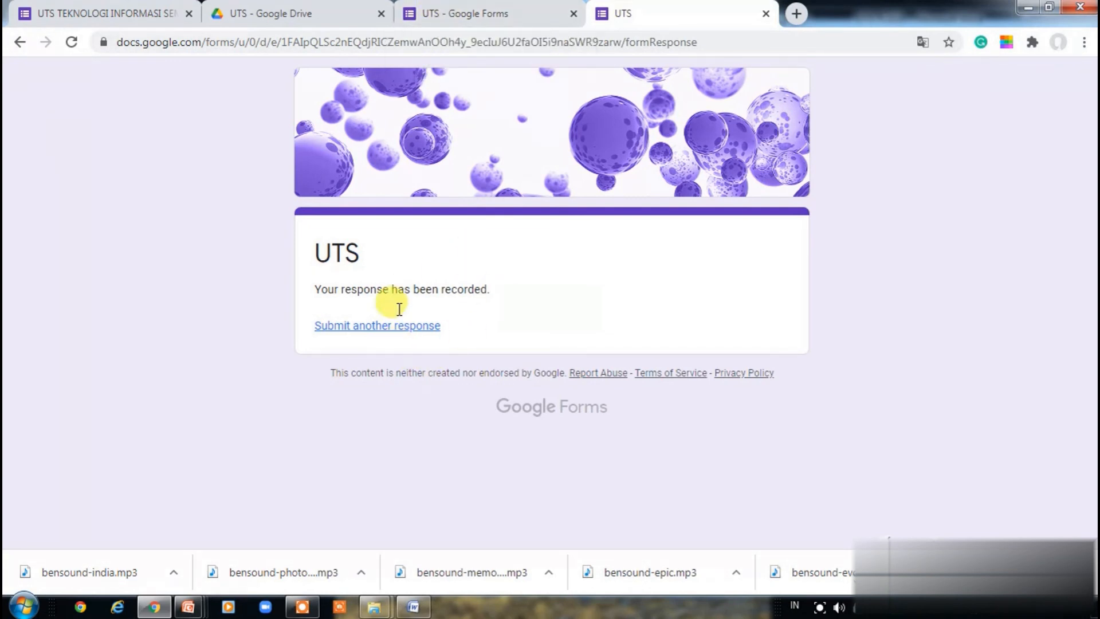
Step: Return to the form editor, open the UTS form's responses, and create a new linked spreadsheet named UTS (Responses)
left_click(455, 13)
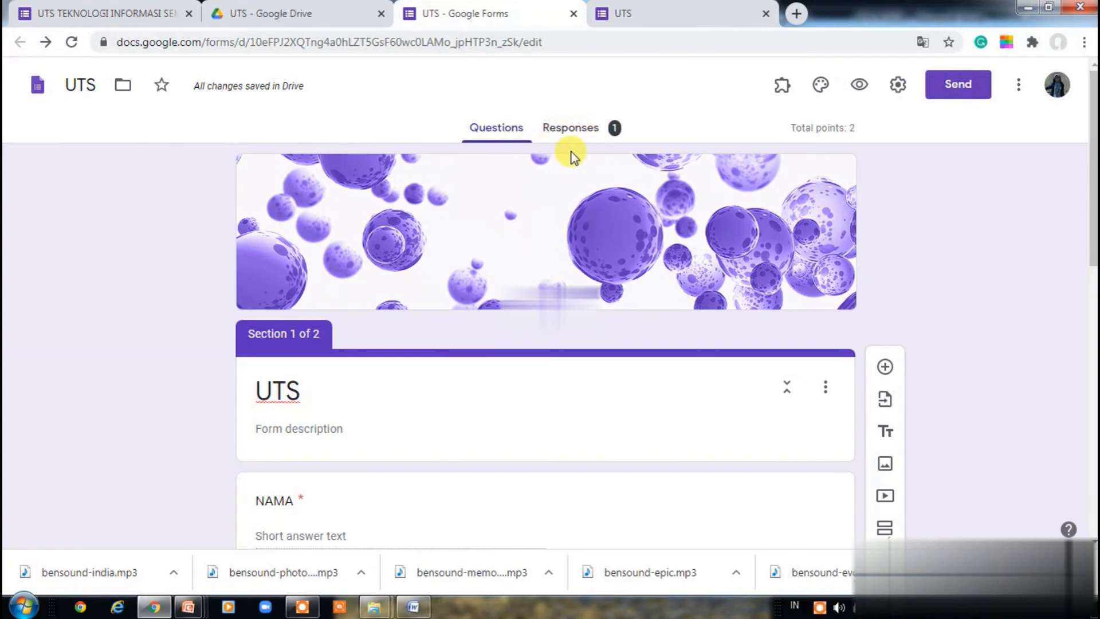
left_click(582, 135)
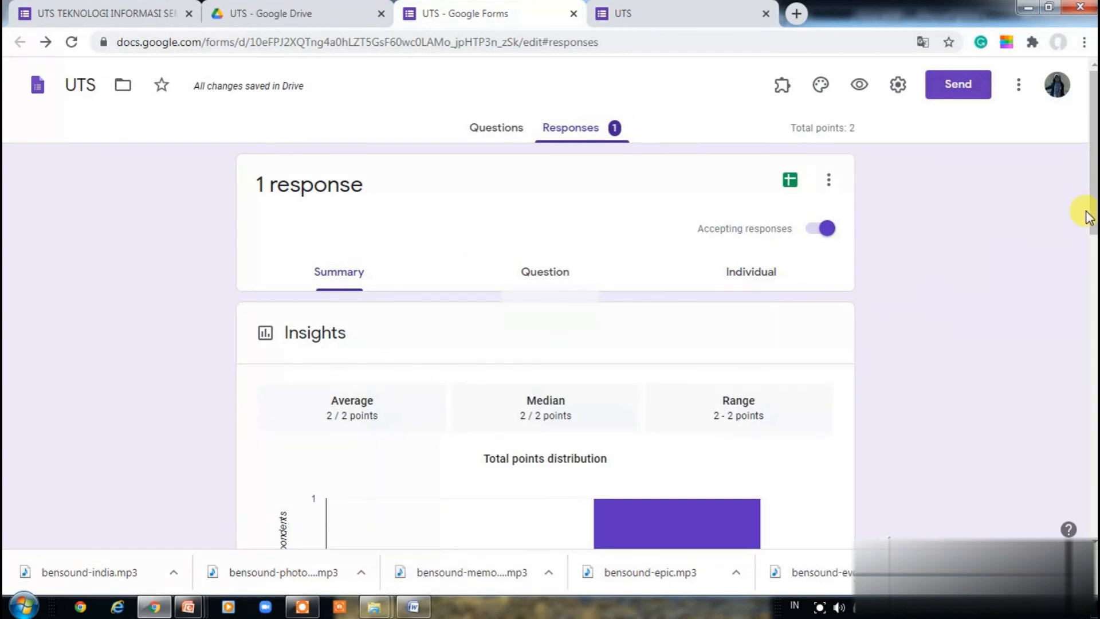
left_click(790, 182)
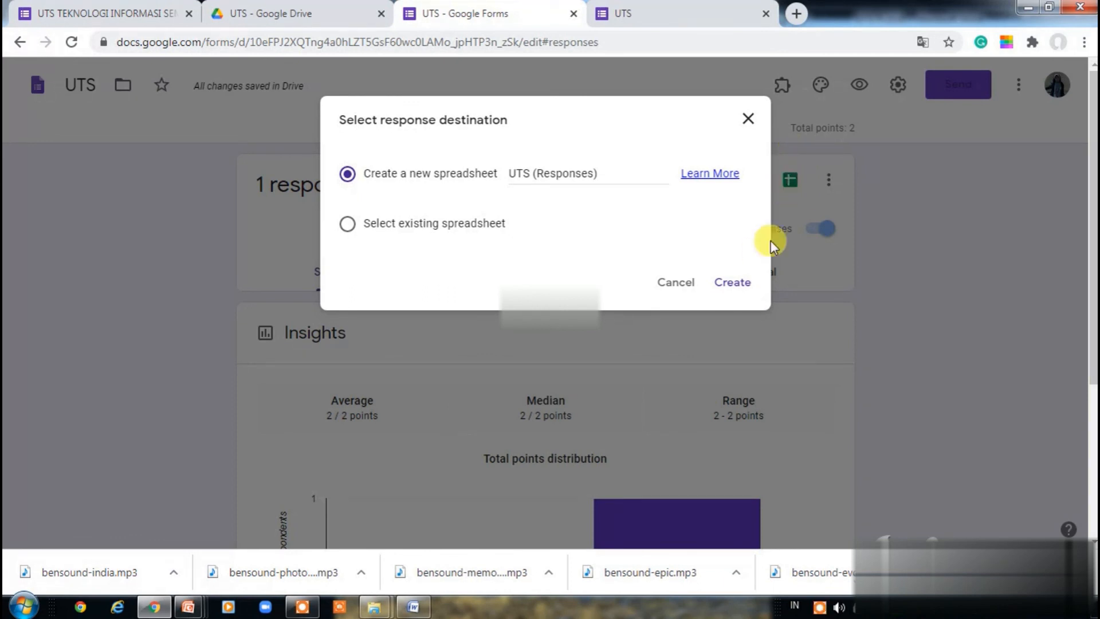
left_click(741, 288)
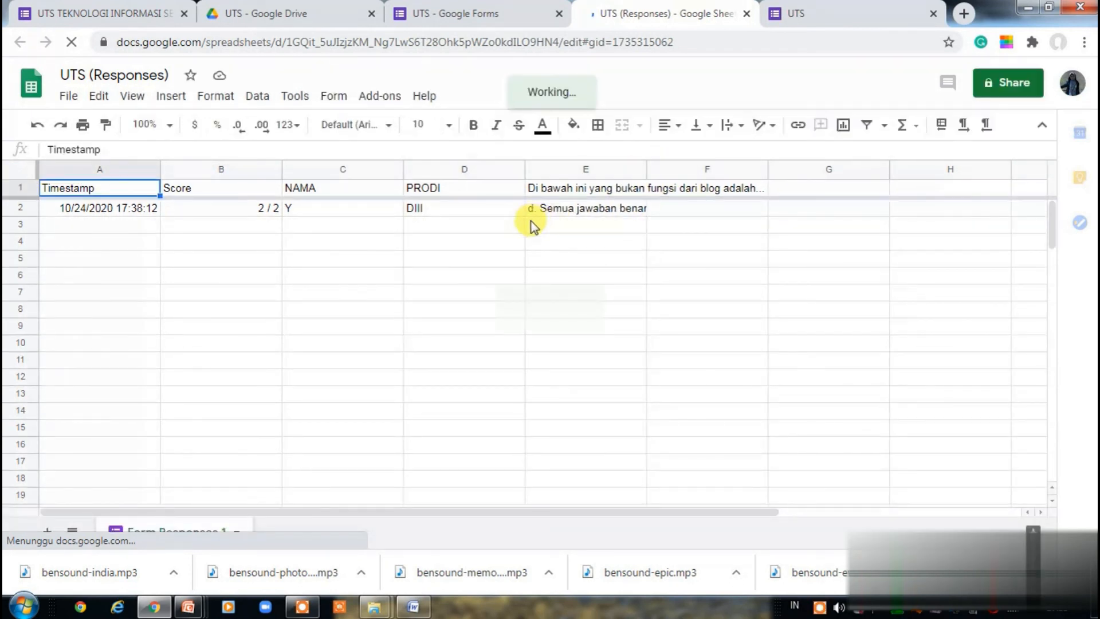
Step: Go back to the form's responses and delete all of them, confirming the deletion
left_click(479, 13)
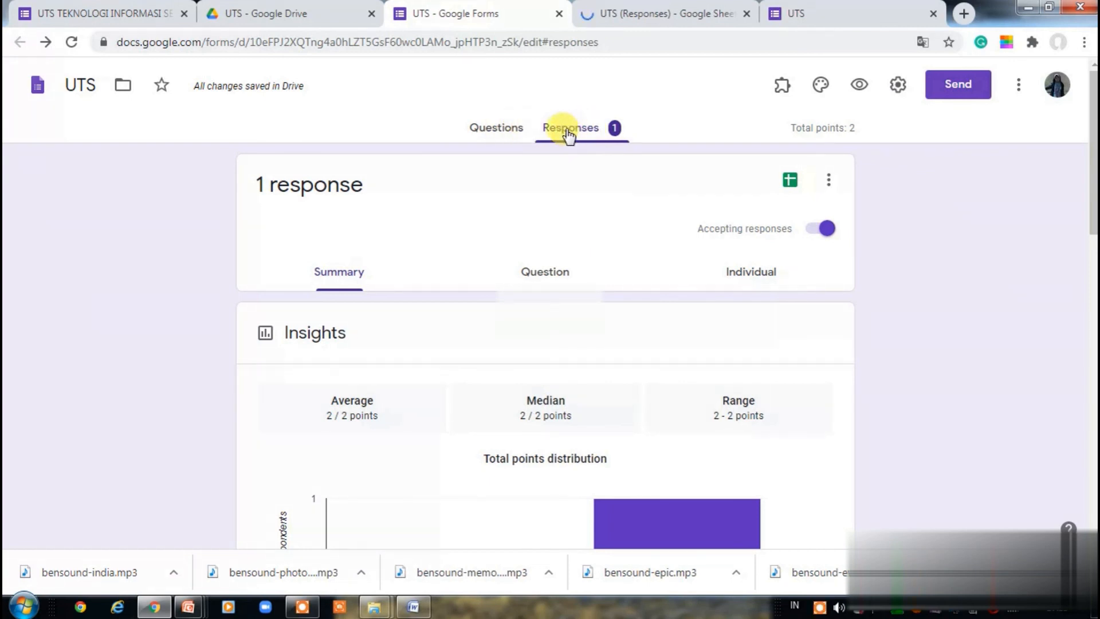
left_click(829, 184)
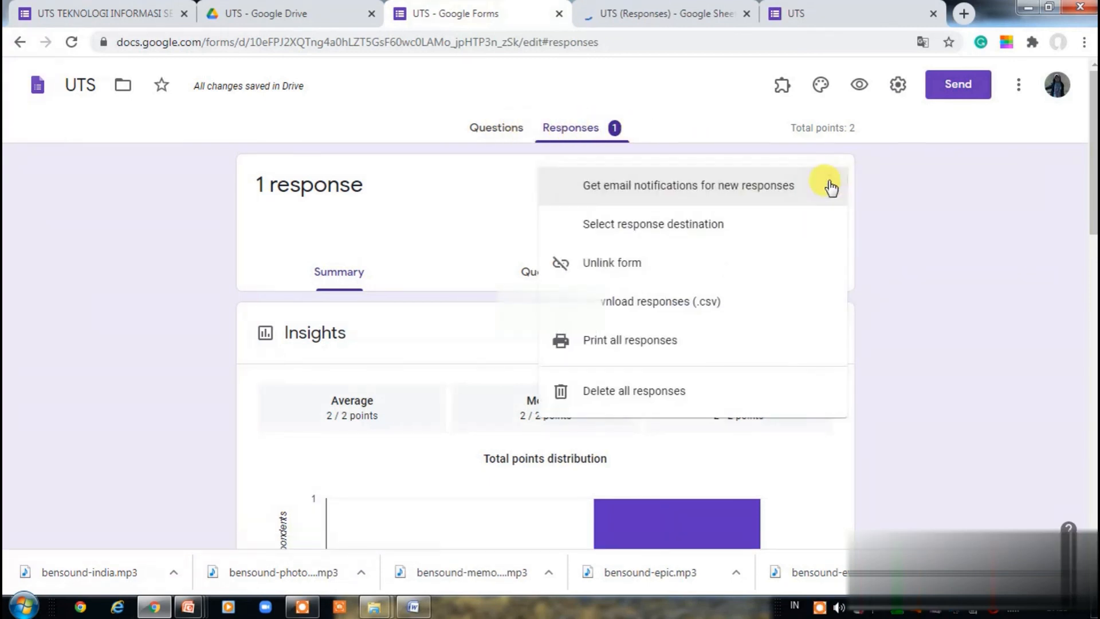
left_click(654, 394)
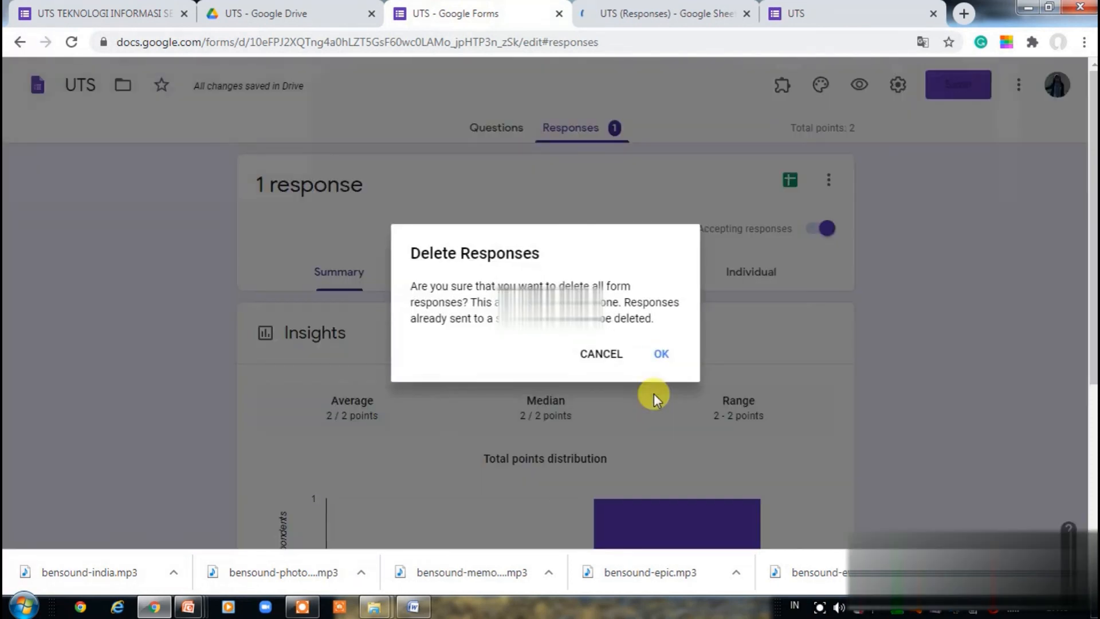
left_click(662, 354)
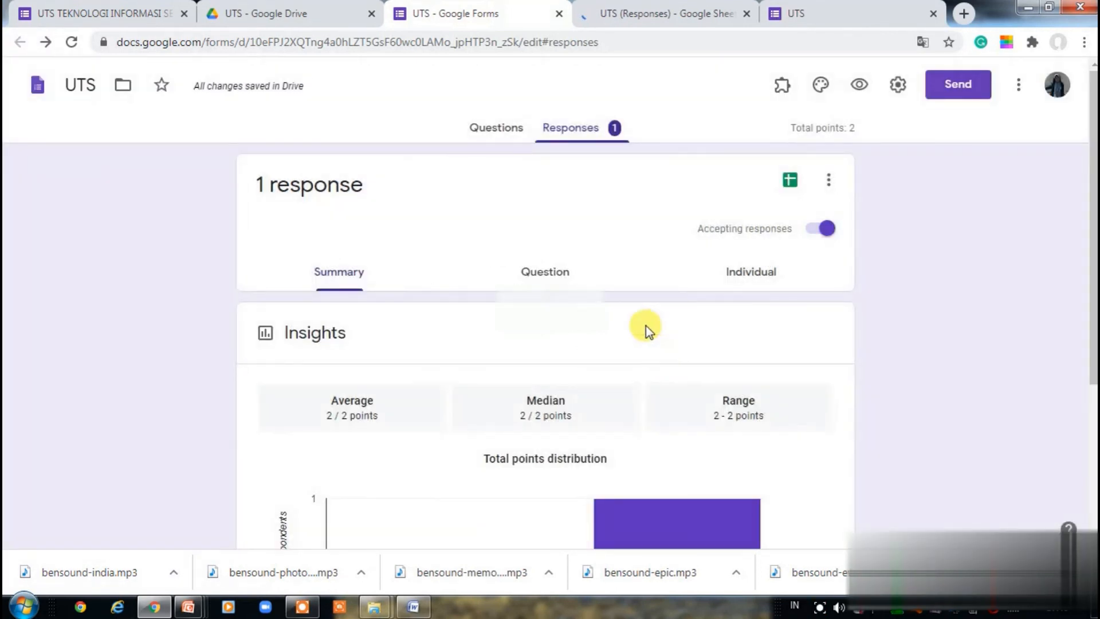
Step: From the form's questions view, generate a shortened share link for the form, copy it, and close the sending options
left_click(513, 130)
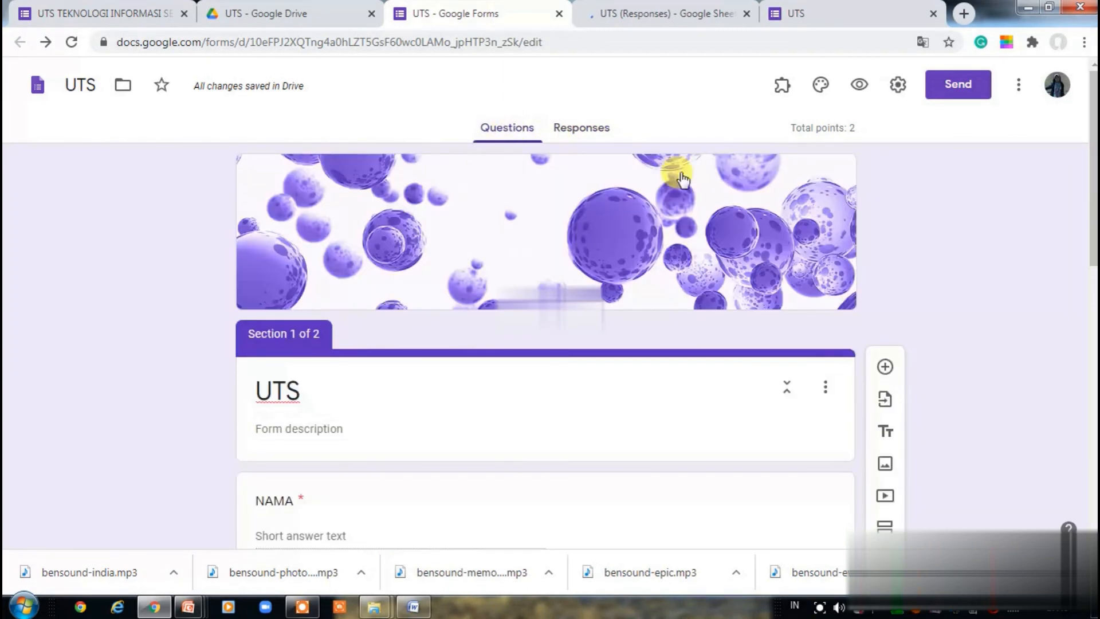
left_click(957, 84)
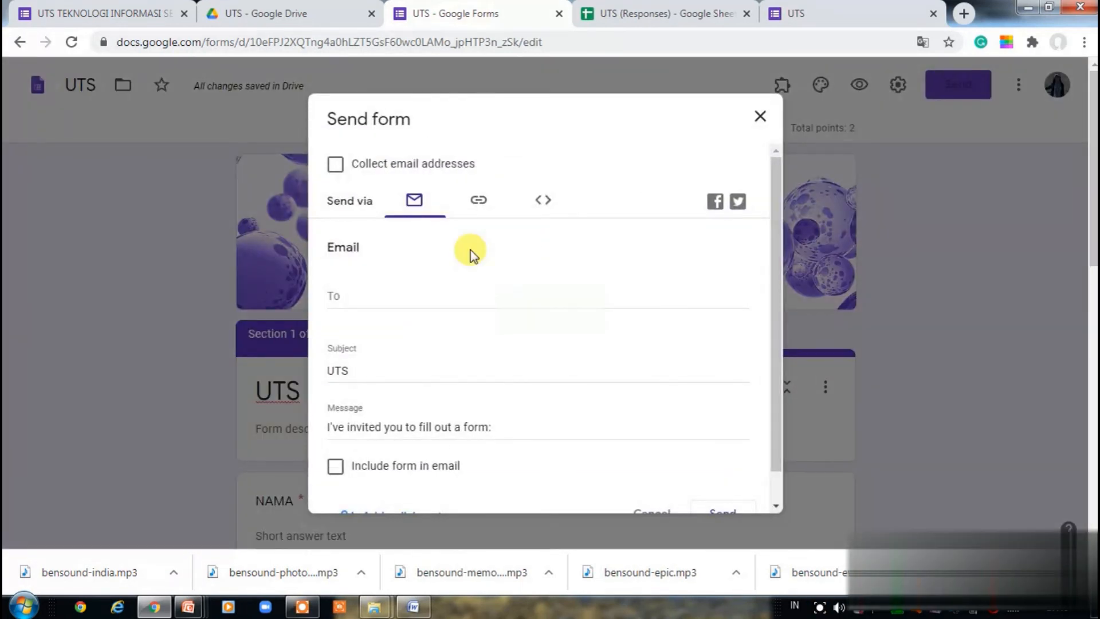
left_click(479, 204)
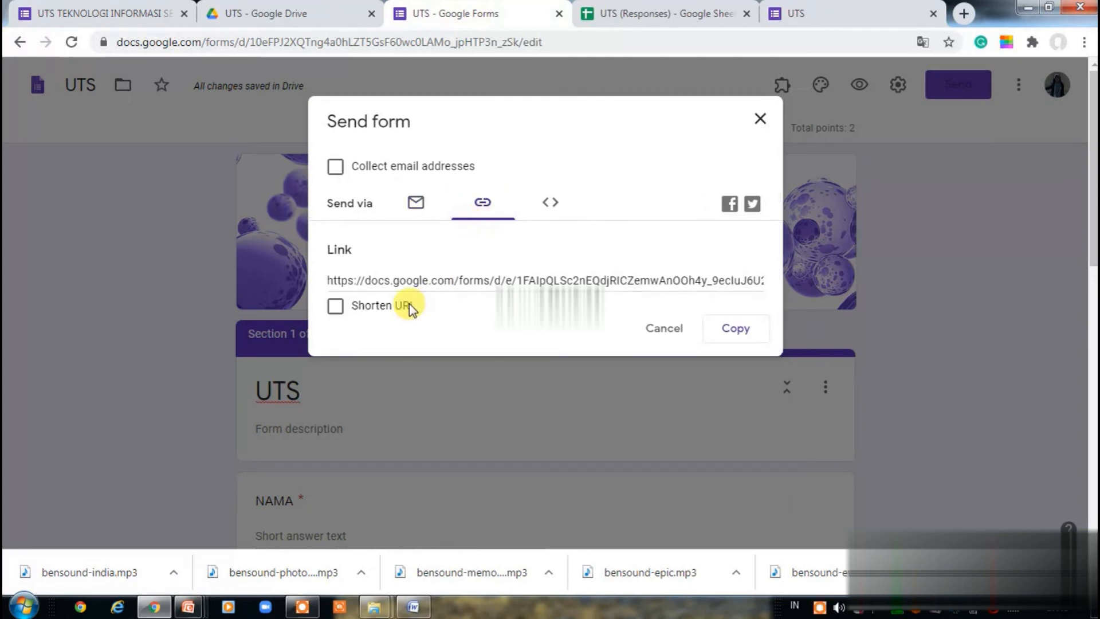
left_click(335, 308)
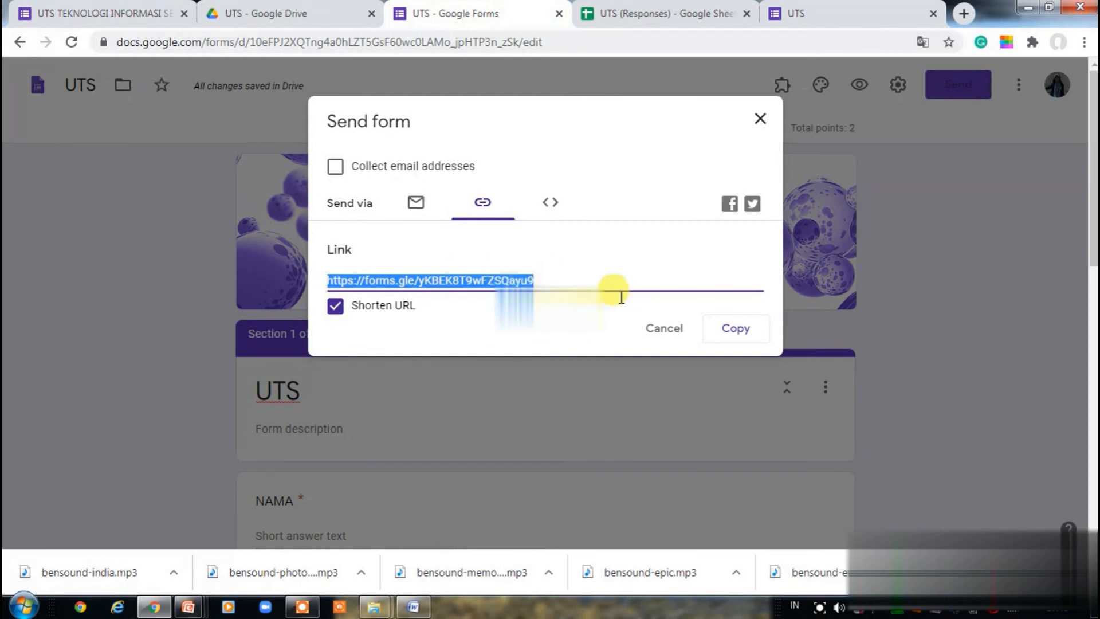
left_click(735, 338)
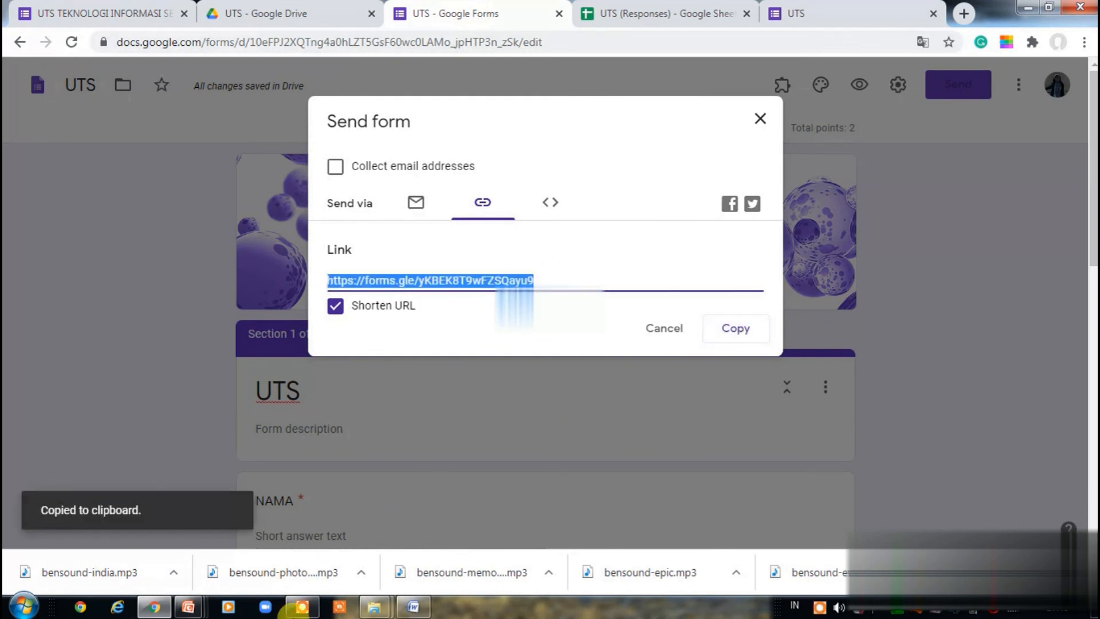
left_click(413, 607)
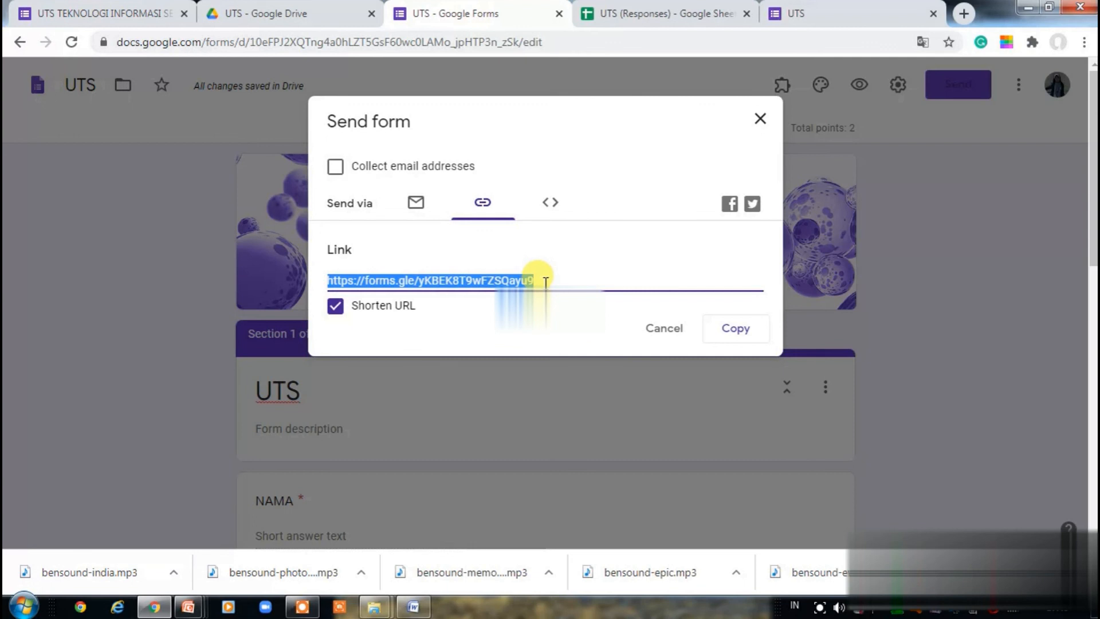
left_click(760, 119)
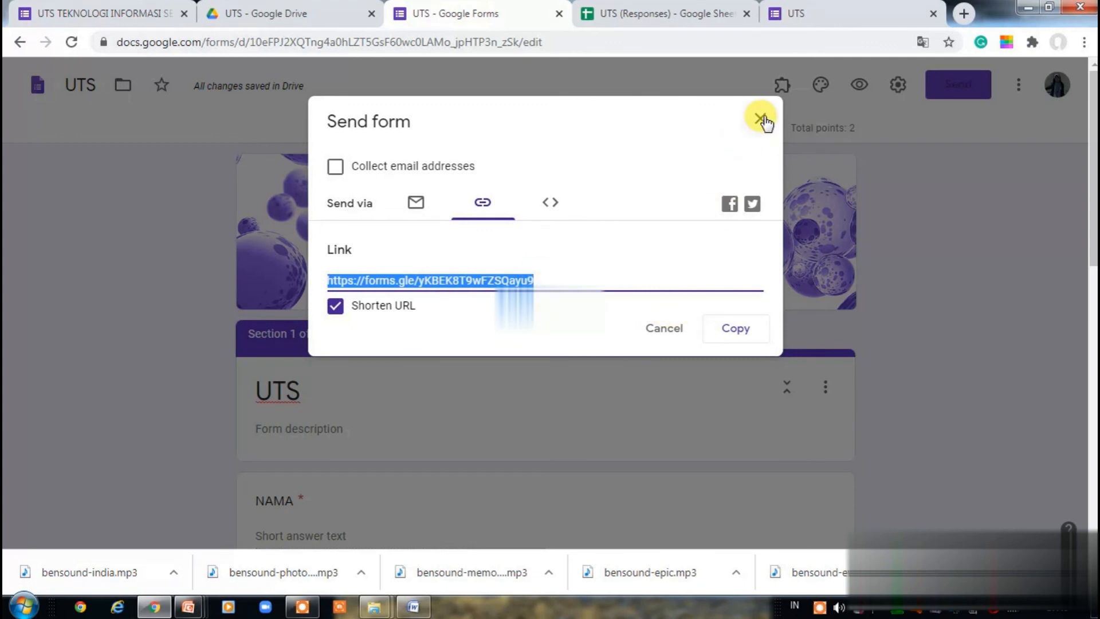